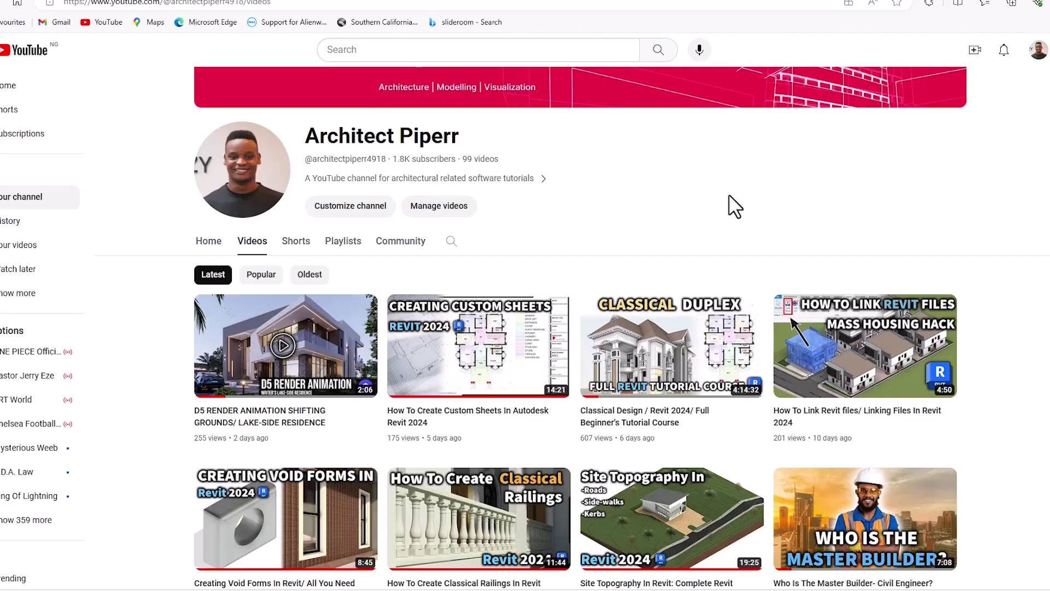
Scroll down the channel's Videos tab listing Revit and D5 Render tutorials.
scroll(729, 196, down, 15)
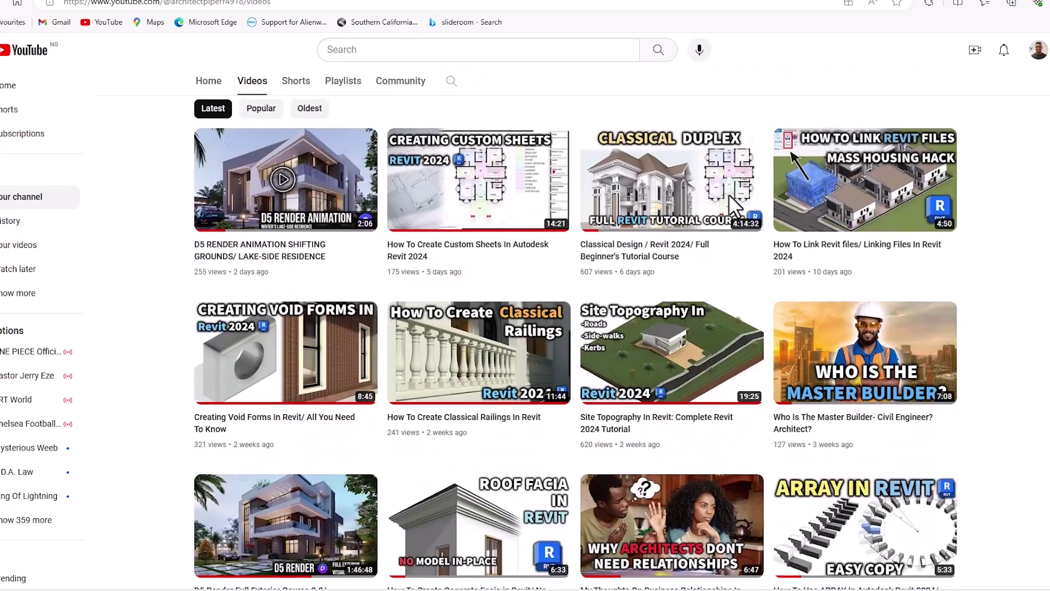
scroll(730, 196, down, 12)
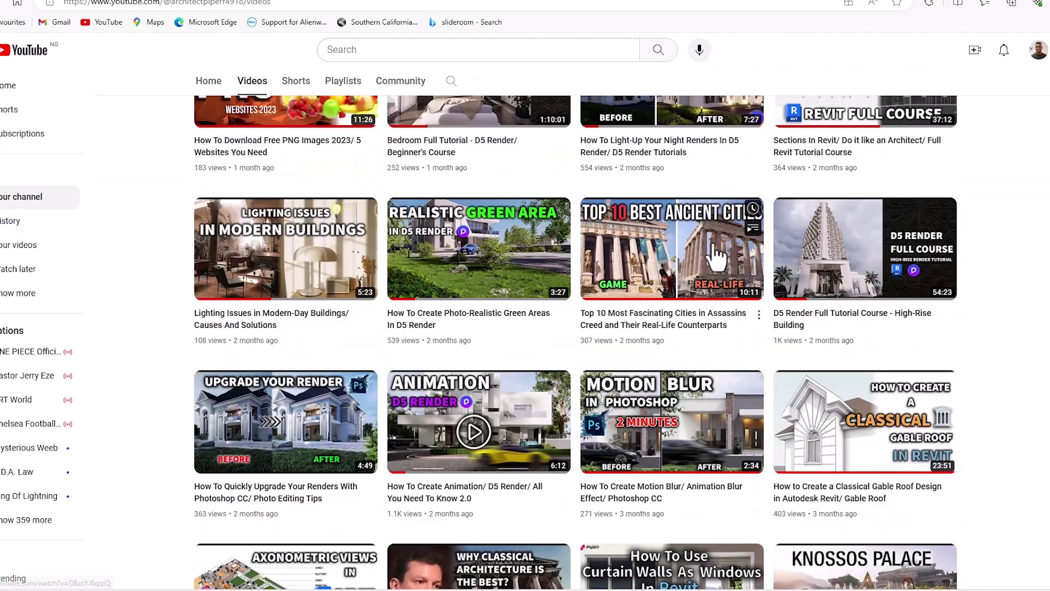
scroll(717, 255, down, 13)
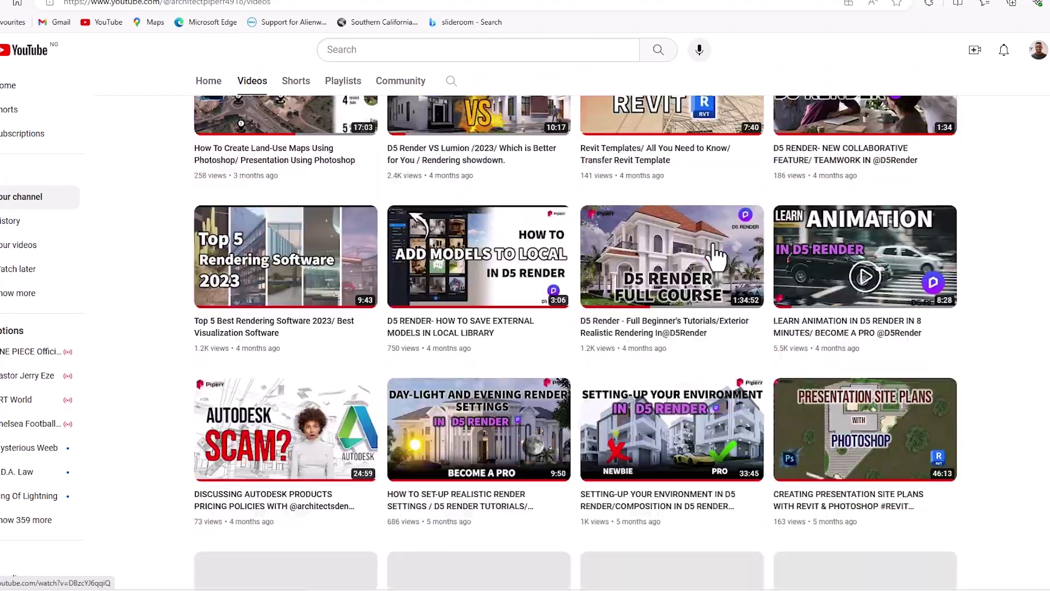
scroll(717, 255, down, 7)
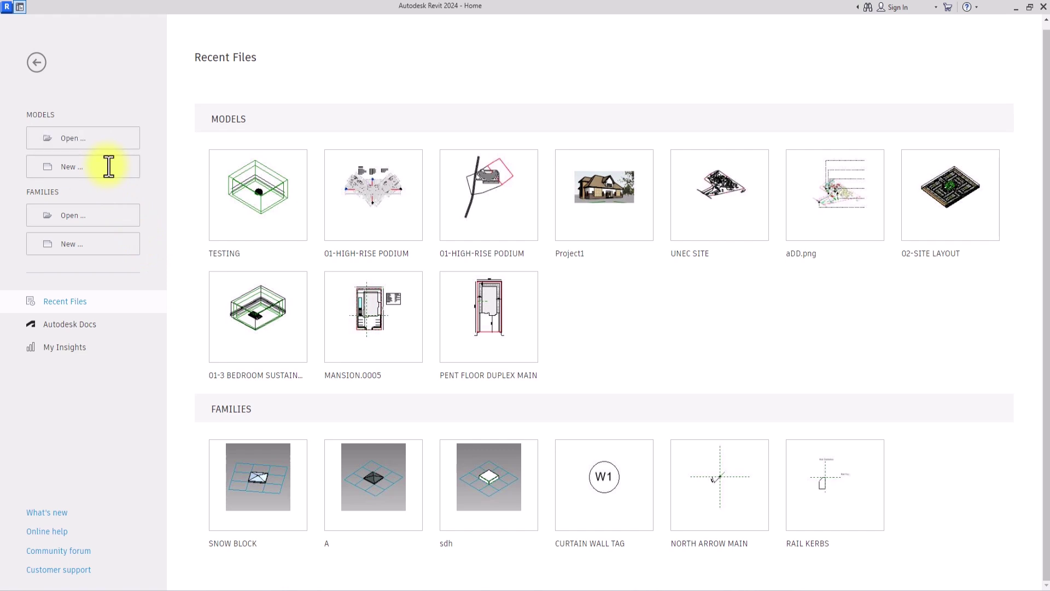
Create a new project from the Metric Multi-discipline template.
click(73, 167)
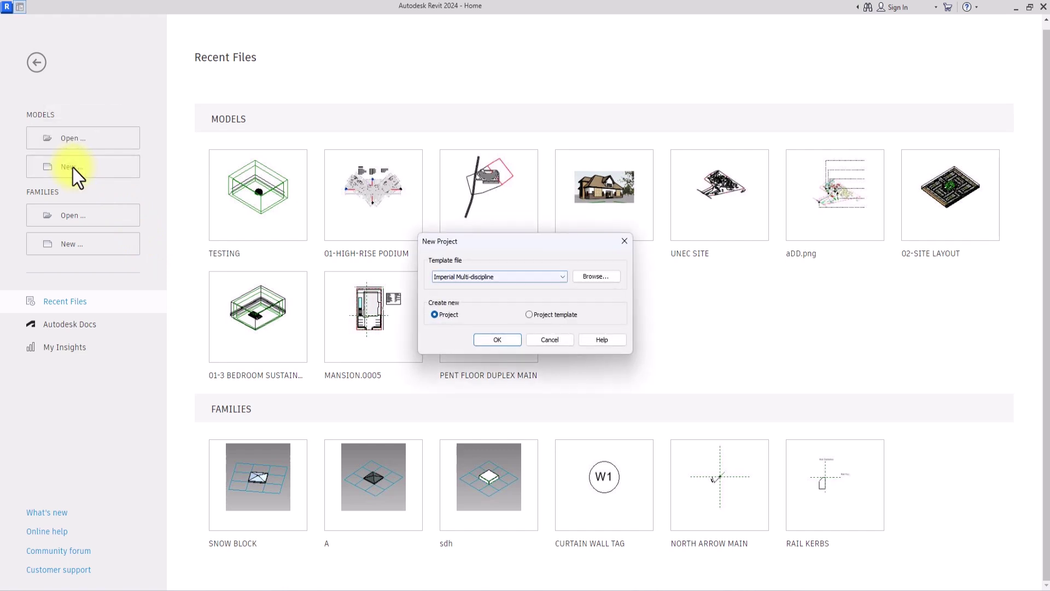
click(508, 276)
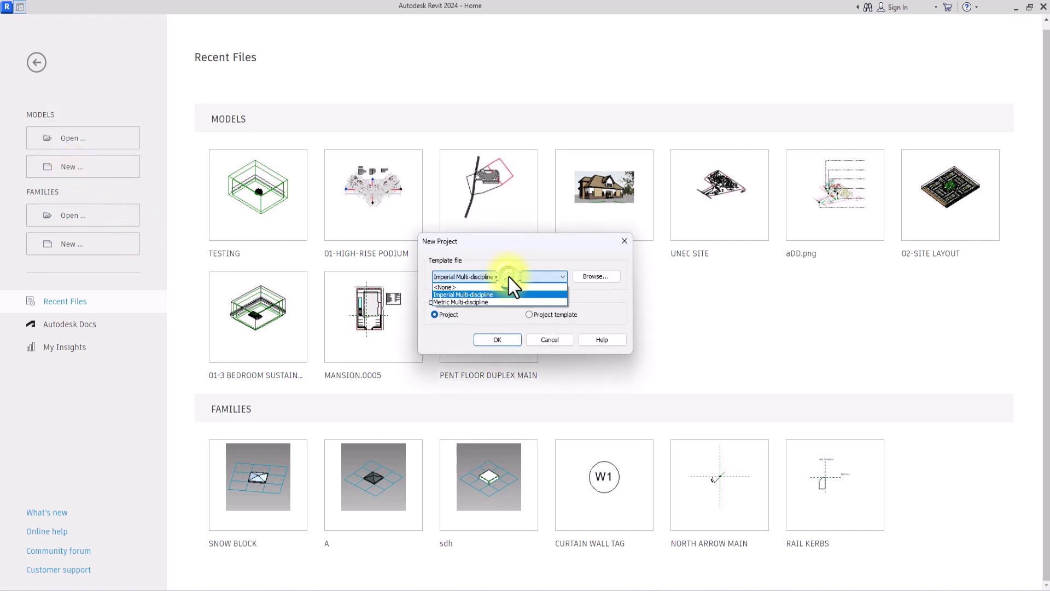
click(462, 302)
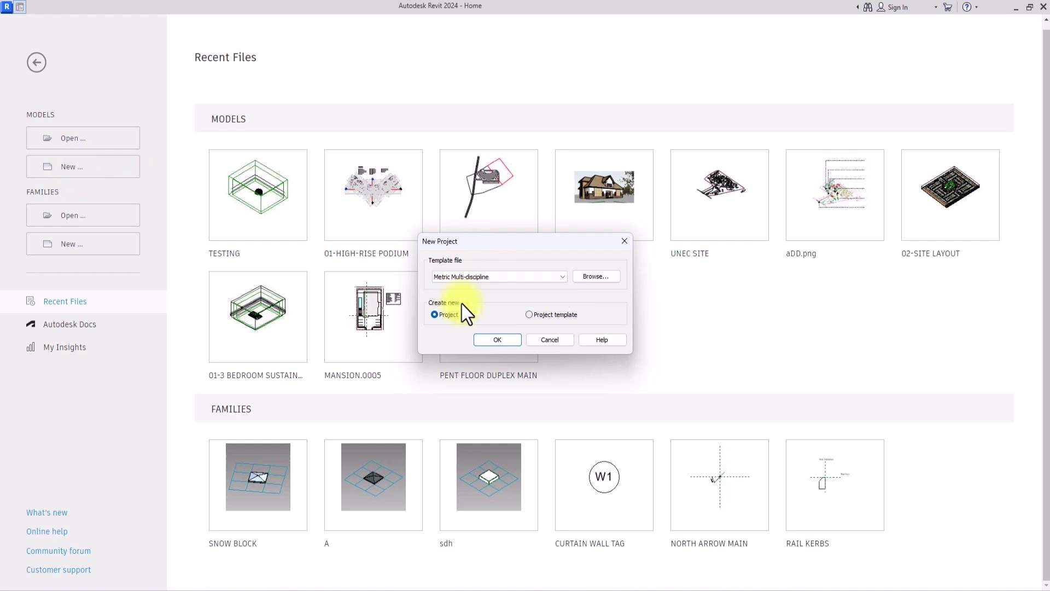
click(496, 342)
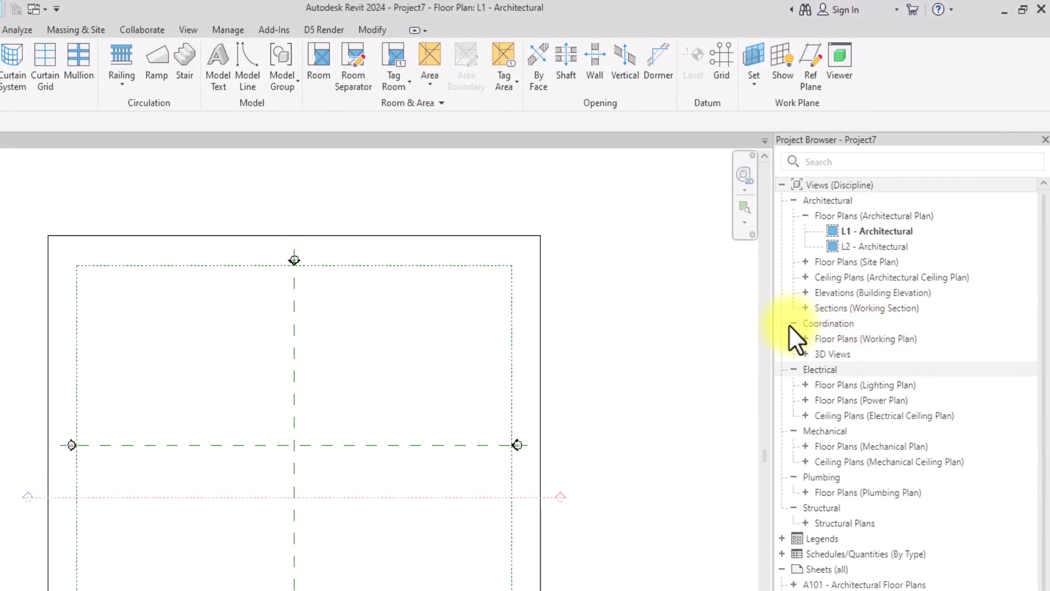
Collapse the Electrical, Mechanical, Plumbing and Structural view branches in the Project Browser.
click(793, 370)
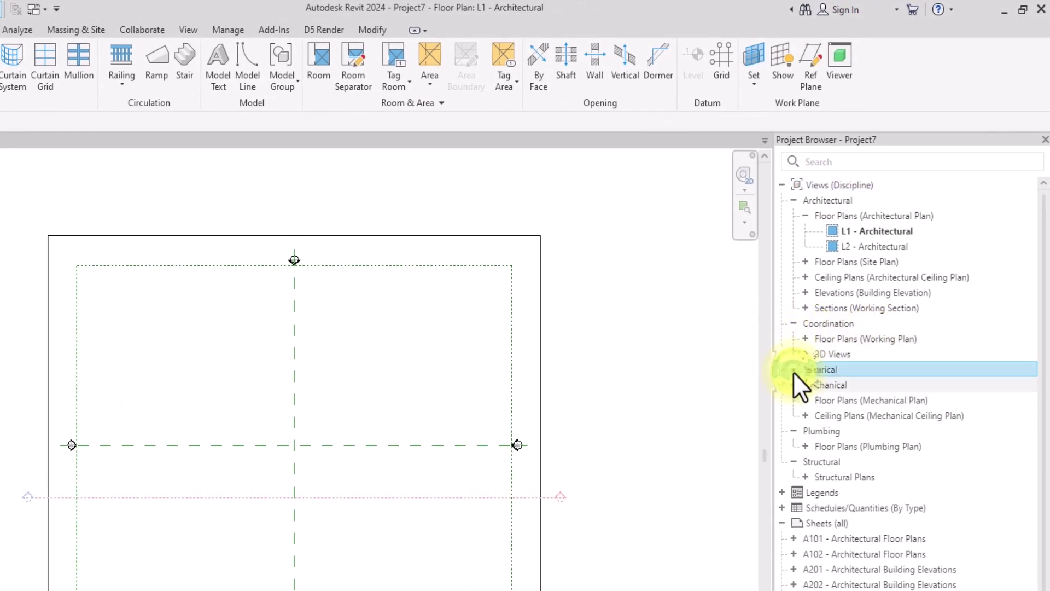
click(794, 385)
click(790, 399)
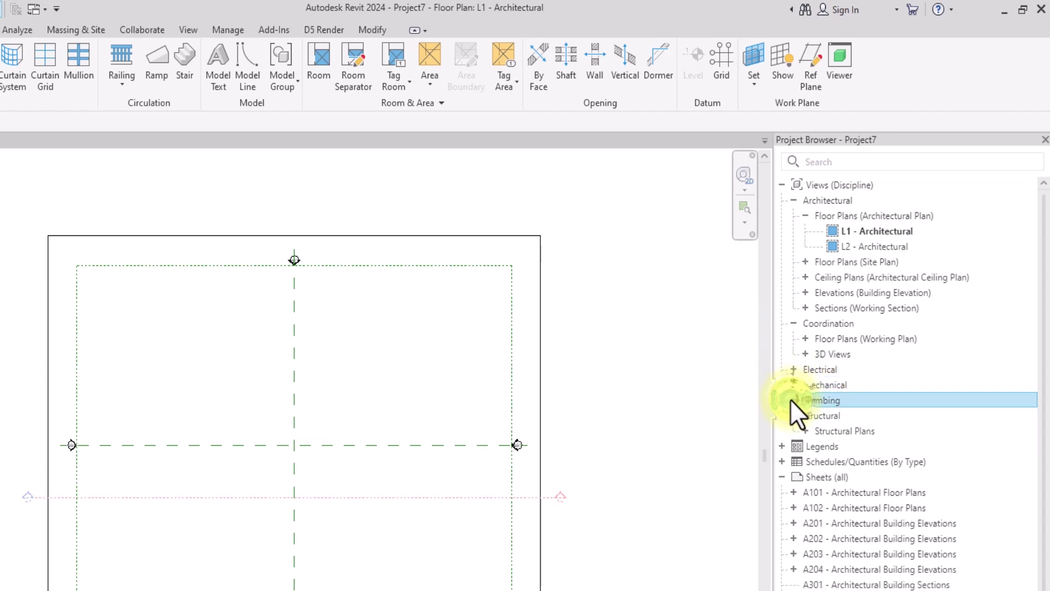
click(789, 415)
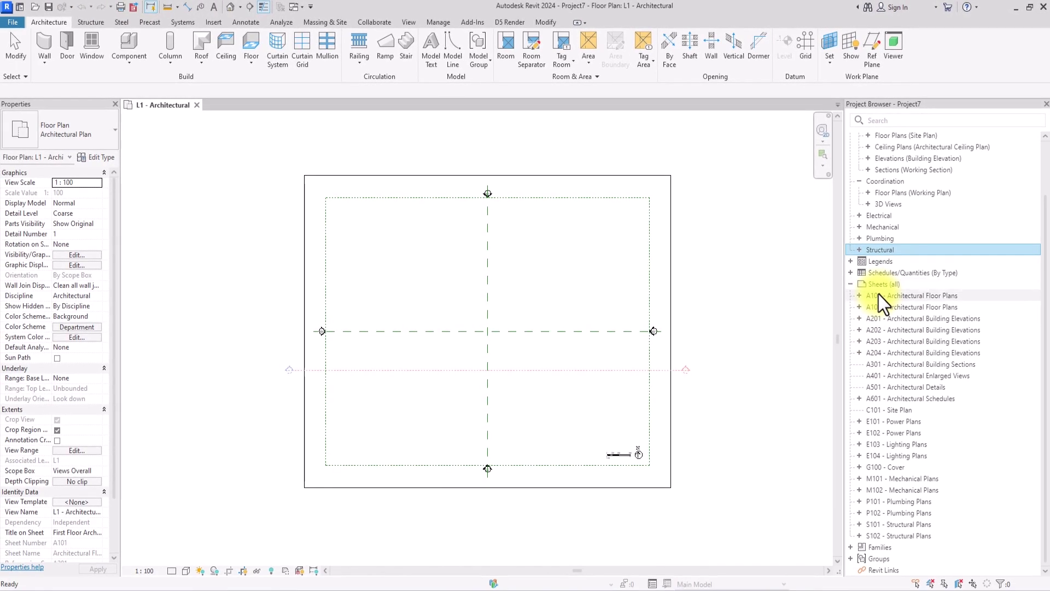
Delete all 22 sheets, A101 through S102, from the project.
click(878, 295)
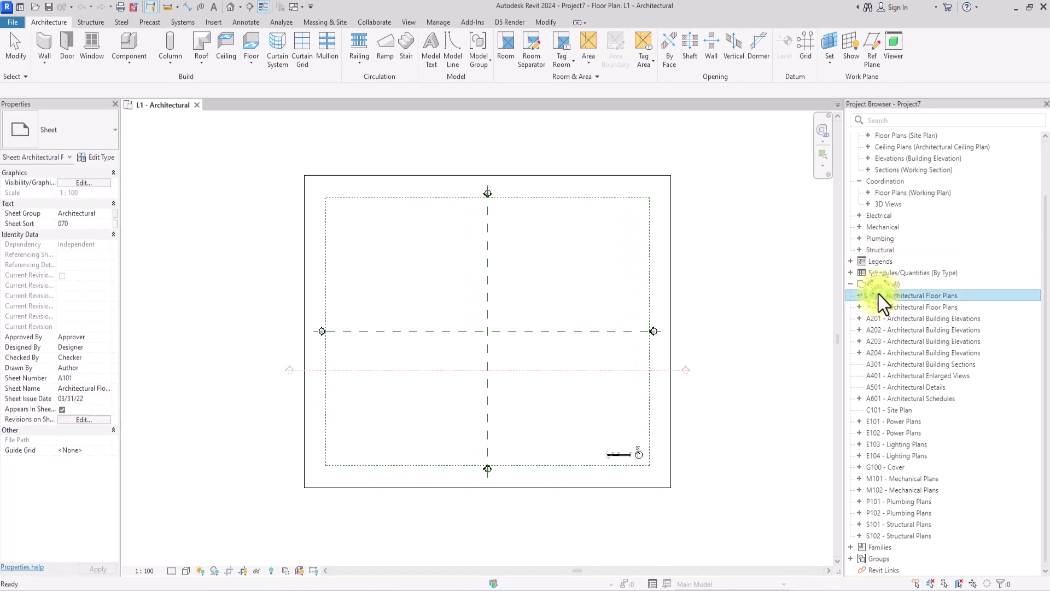
shift+click(896, 536)
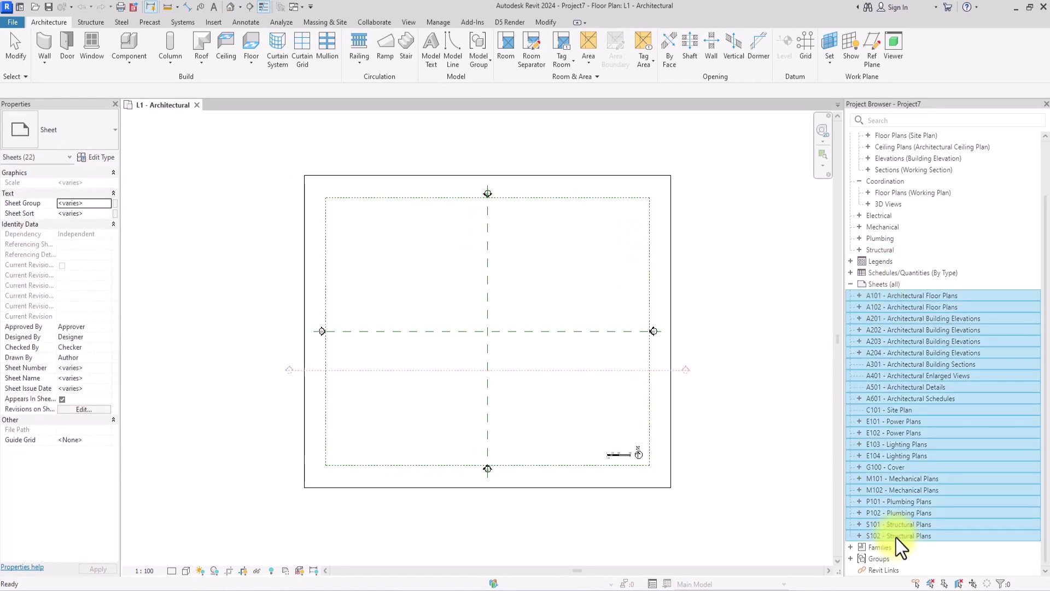
key(Delete)
scroll(896, 537, down, 2)
Draw a 6000-radius model-line circle centred on the central reference-plane intersection.
scroll(534, 307, up, 2)
click(512, 293)
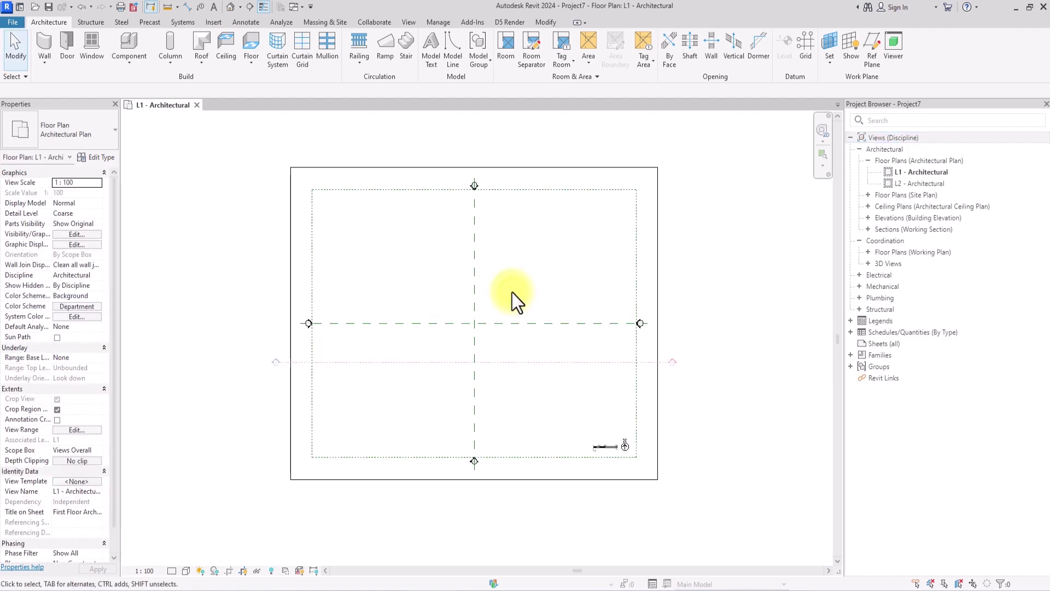
middle_drag(428, 325, 382, 332)
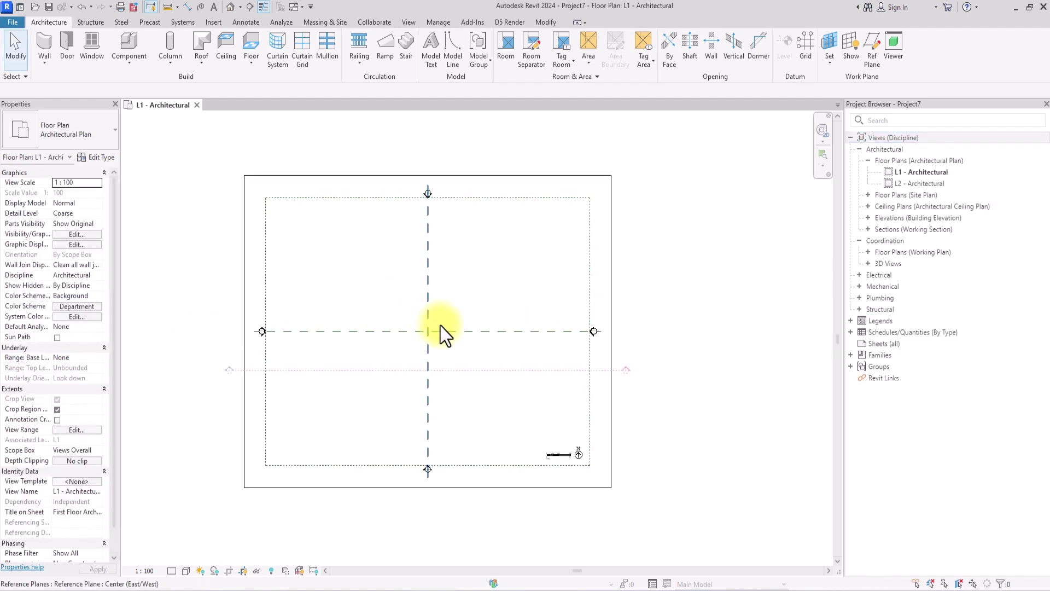
key(l)
key(i)
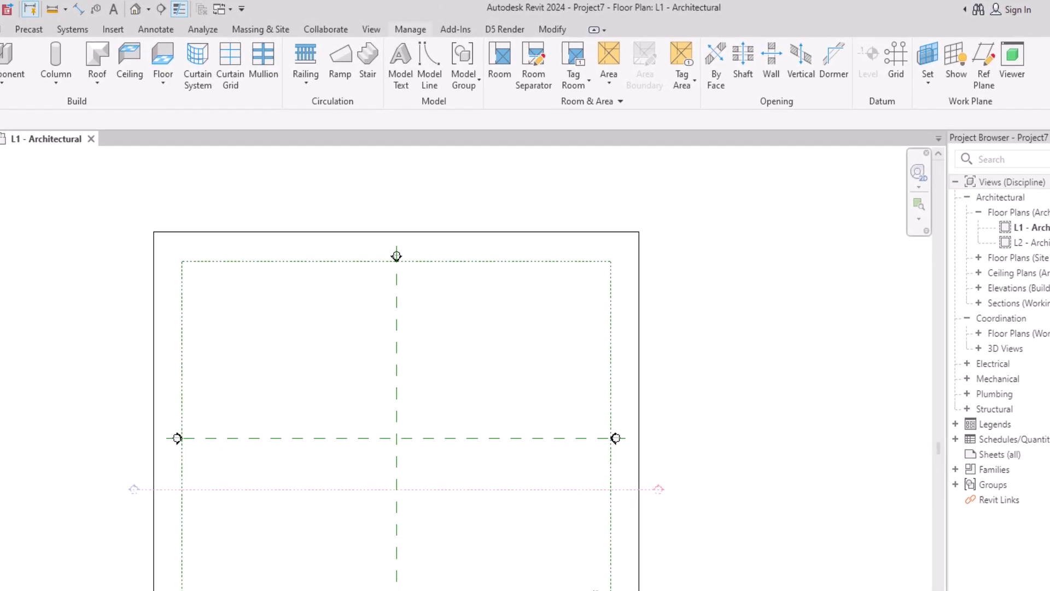
click(428, 59)
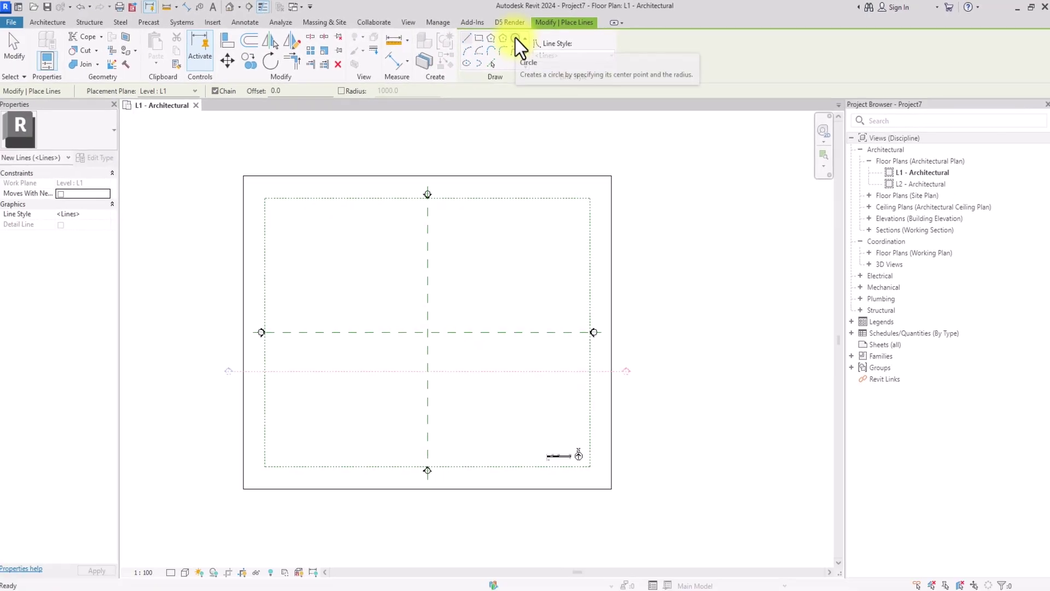
click(515, 38)
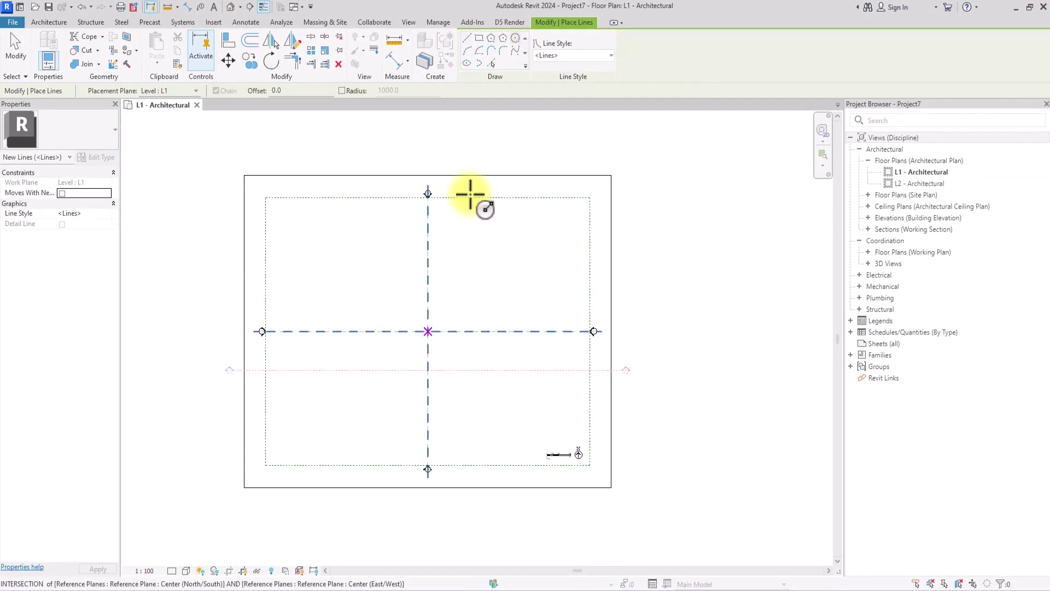
click(428, 331)
scroll(421, 359, up, 4)
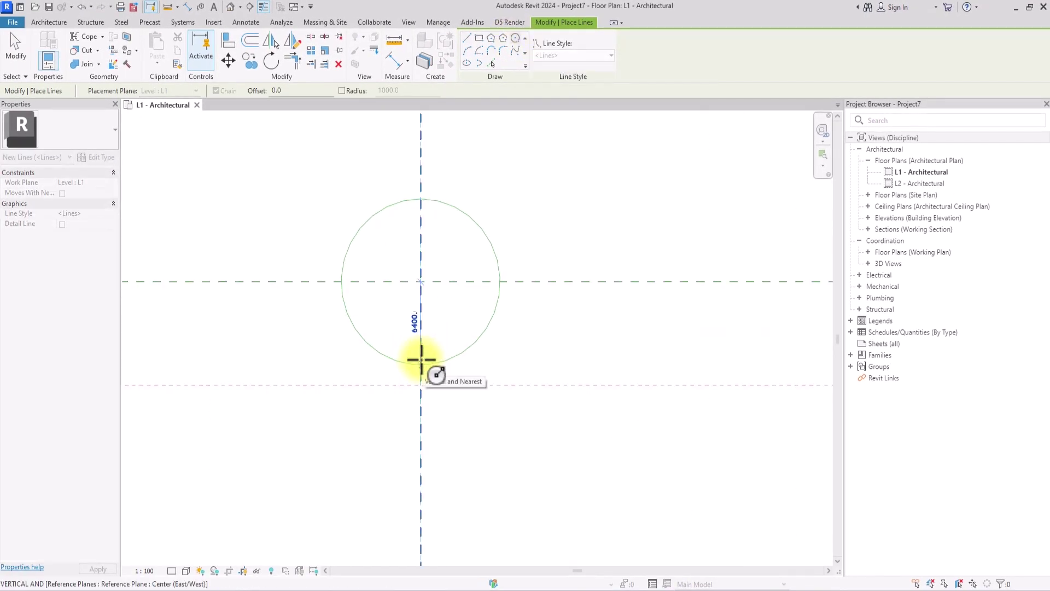
click(422, 360)
scroll(422, 359, down, 3)
key(Escape)
key(Escape)
scroll(421, 360, down, 3)
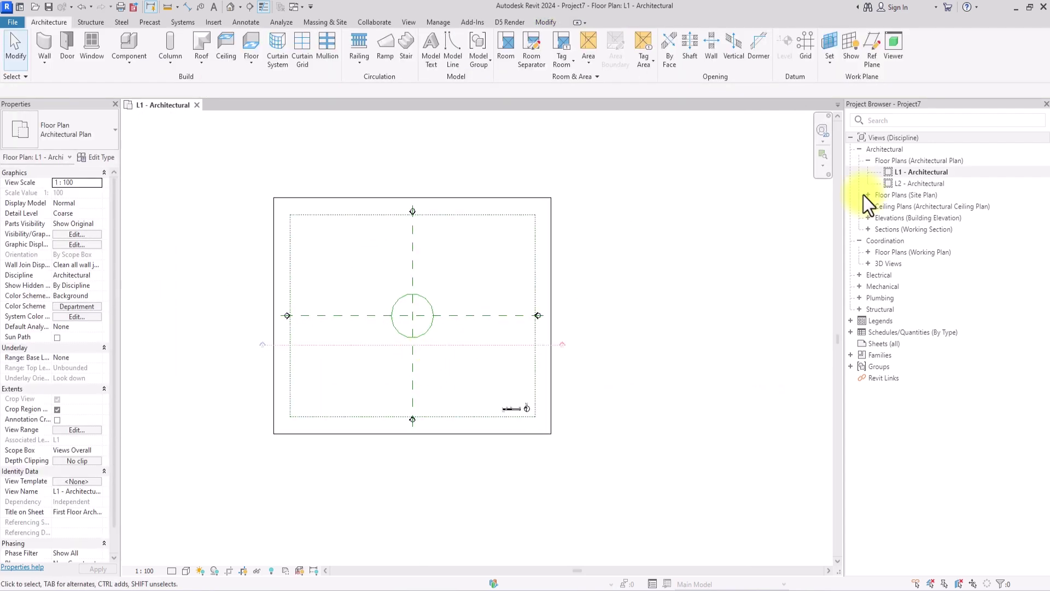
In the East - Architectural elevation, raise level L2 to 6000.
click(921, 172)
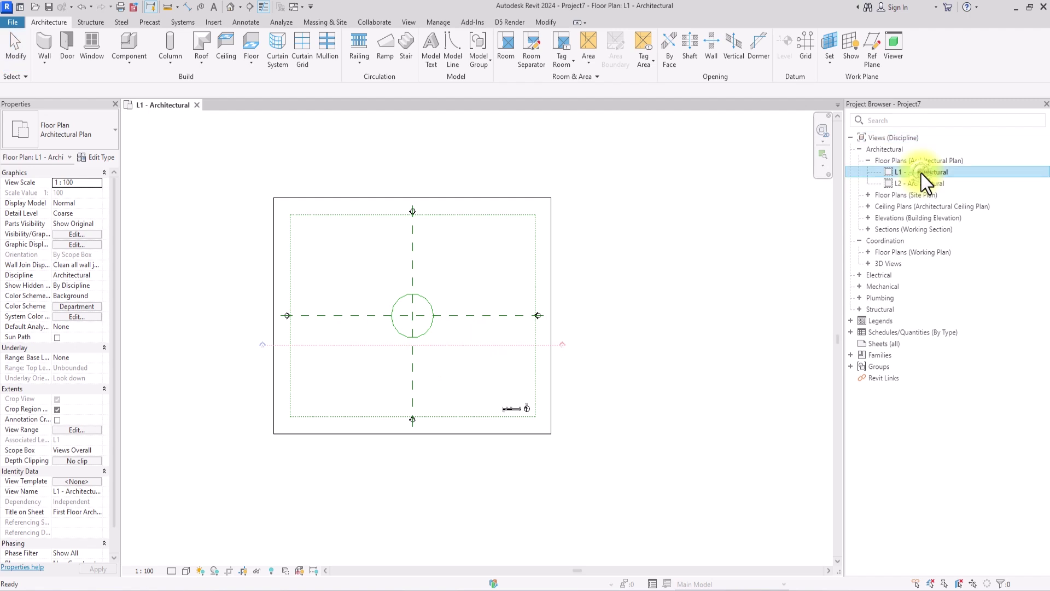
double_click(893, 218)
double_click(911, 232)
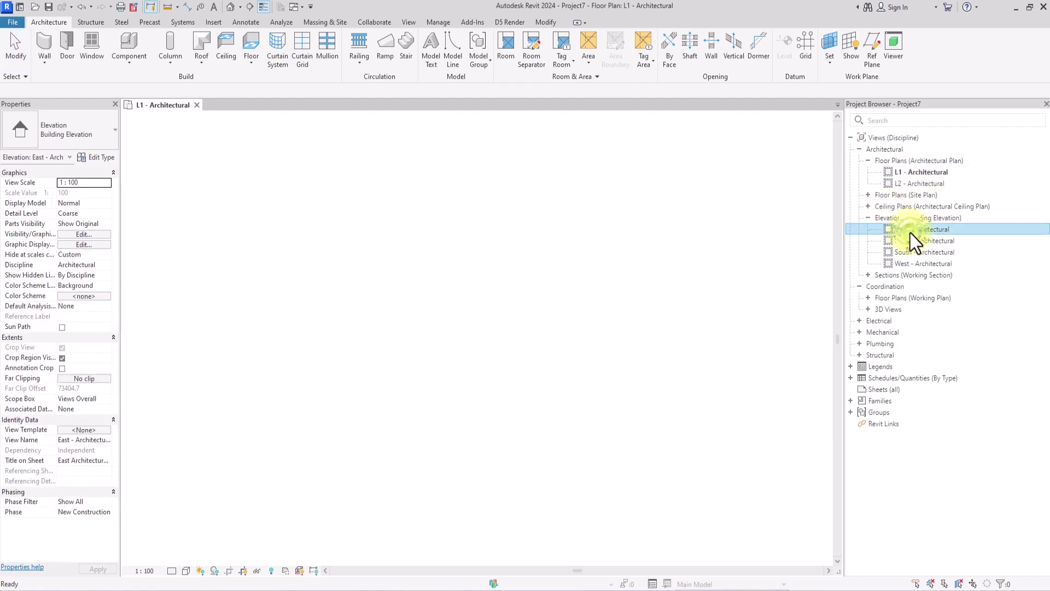
click(497, 410)
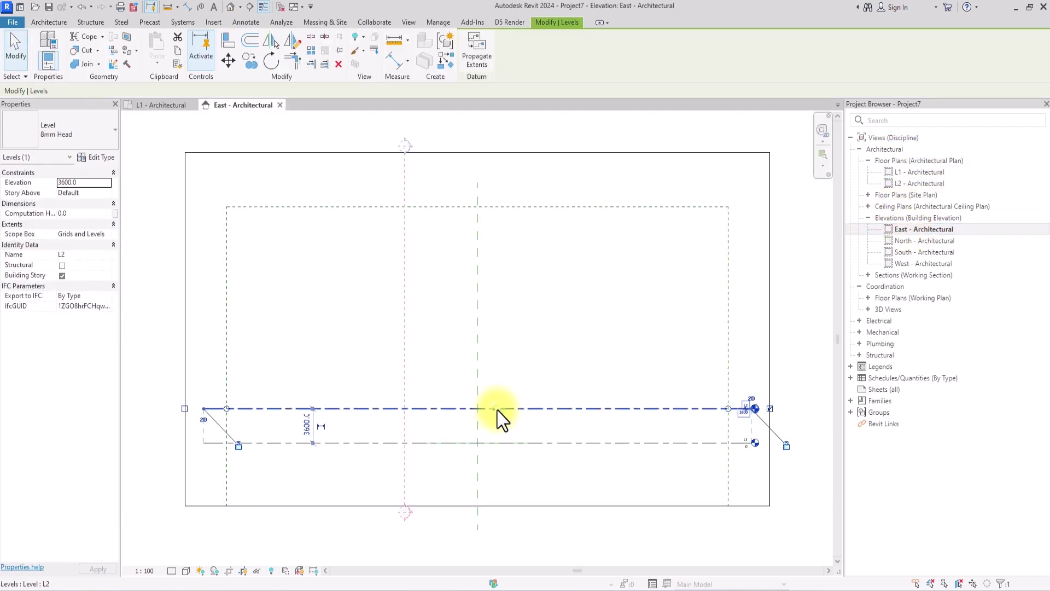
click(304, 429)
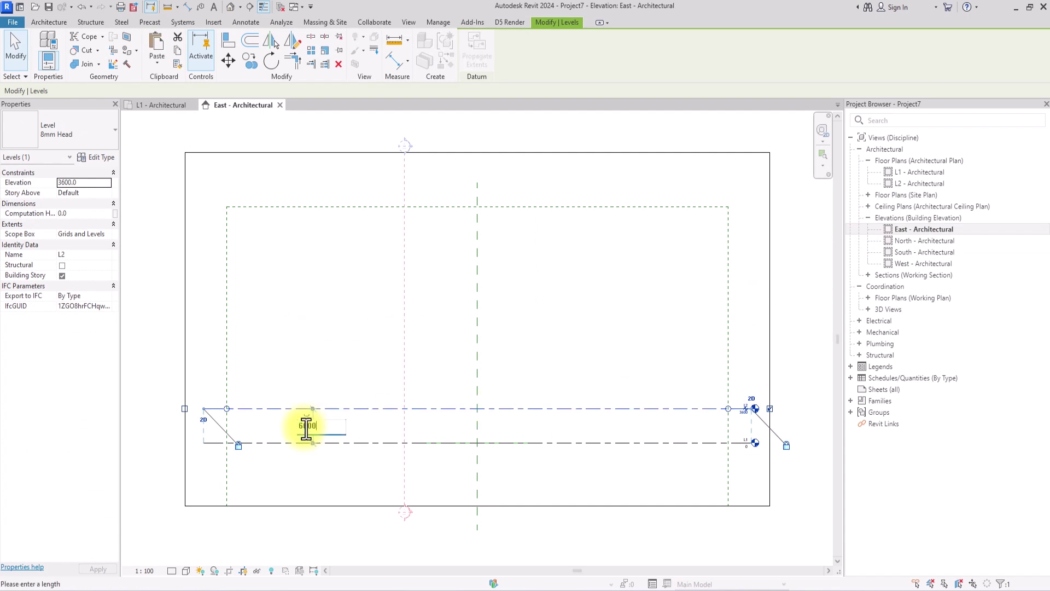
click(415, 325)
click(566, 327)
Return to the L1 - Architectural floor plan.
scroll(567, 326, down, 2)
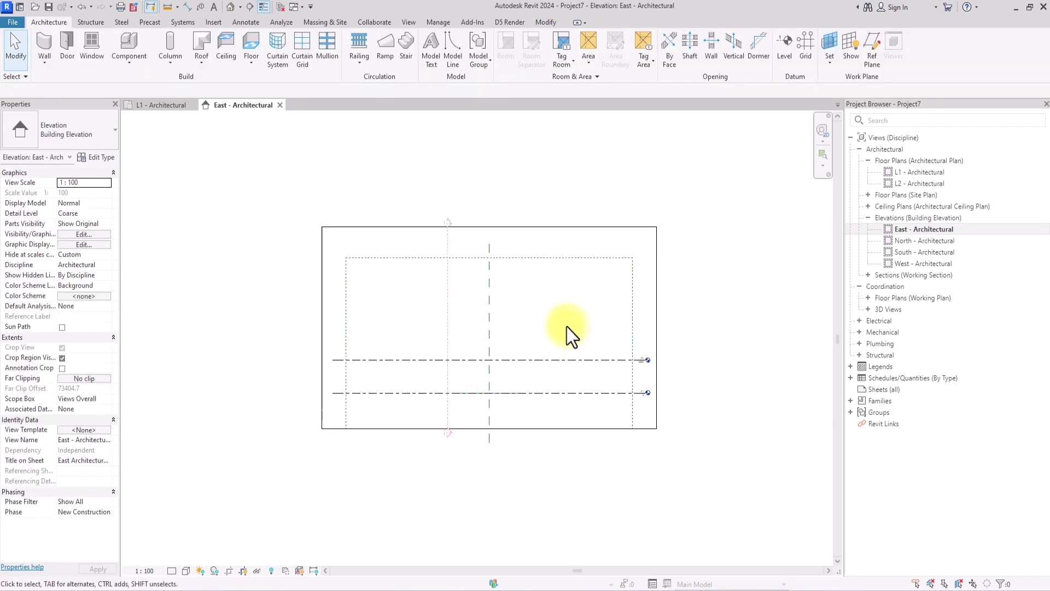
double_click(924, 171)
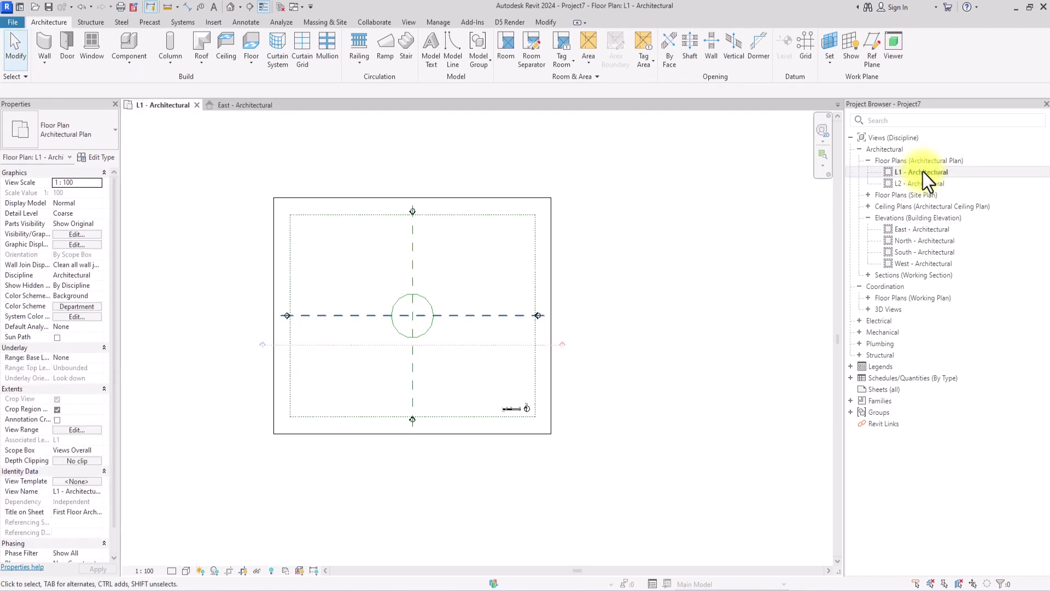
scroll(425, 312, up, 3)
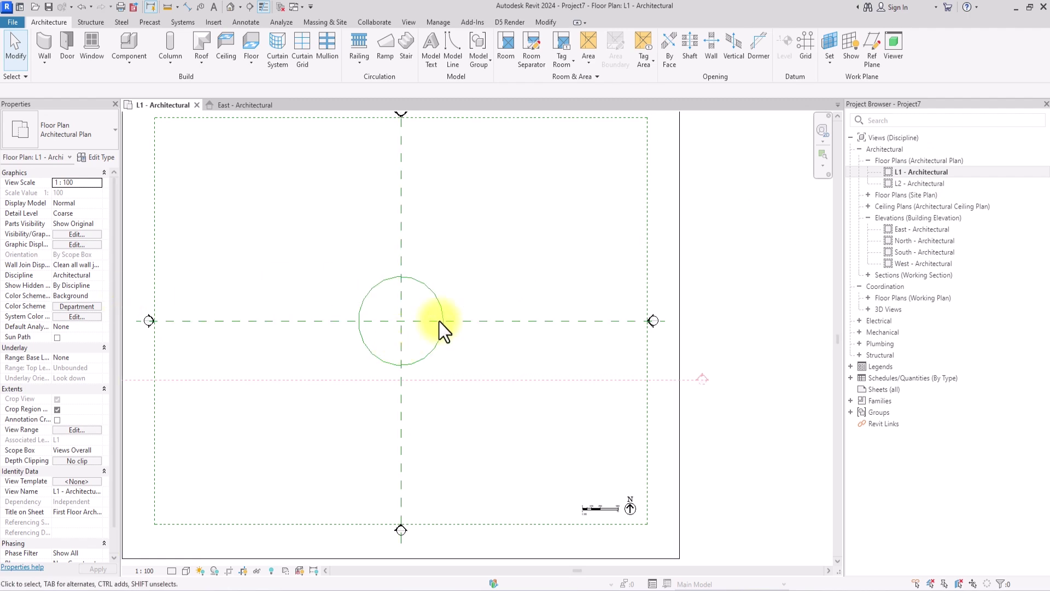
Set the Center (North/South) reference plane as the work plane for new model lines.
scroll(458, 311, down, 1)
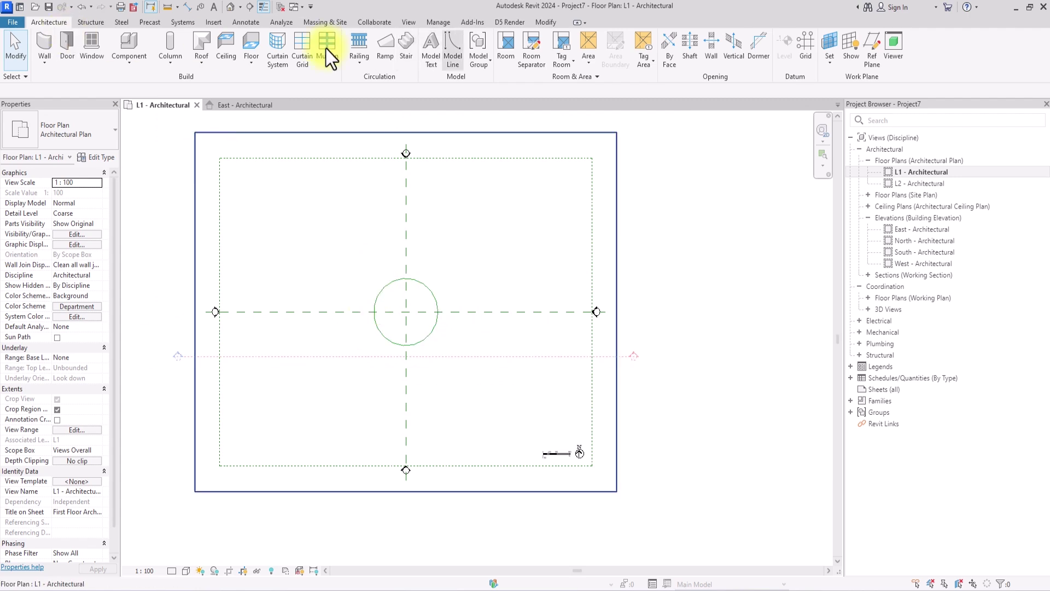
click(450, 56)
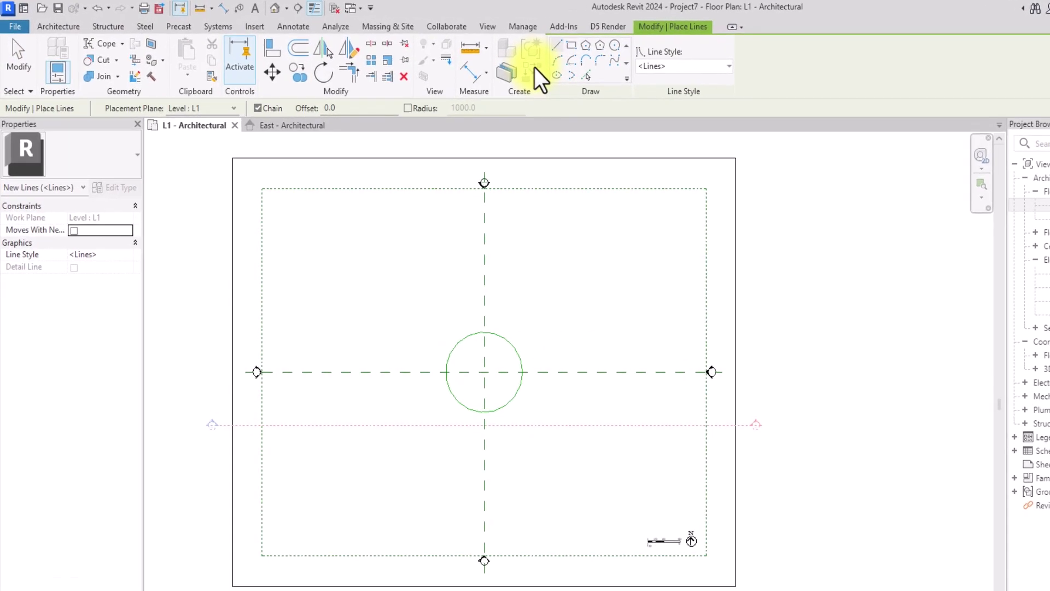
click(282, 134)
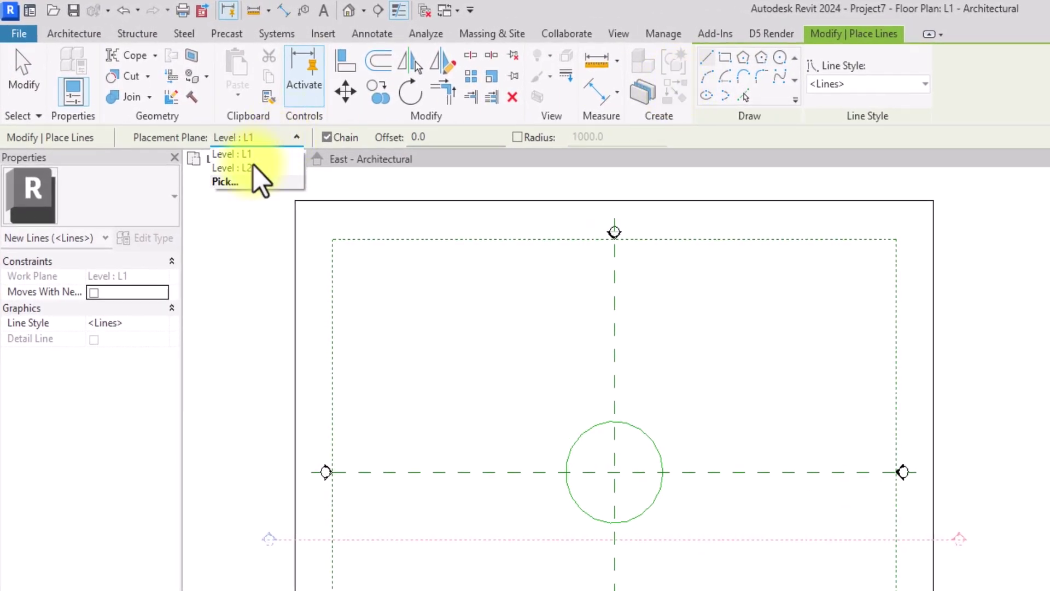
click(247, 181)
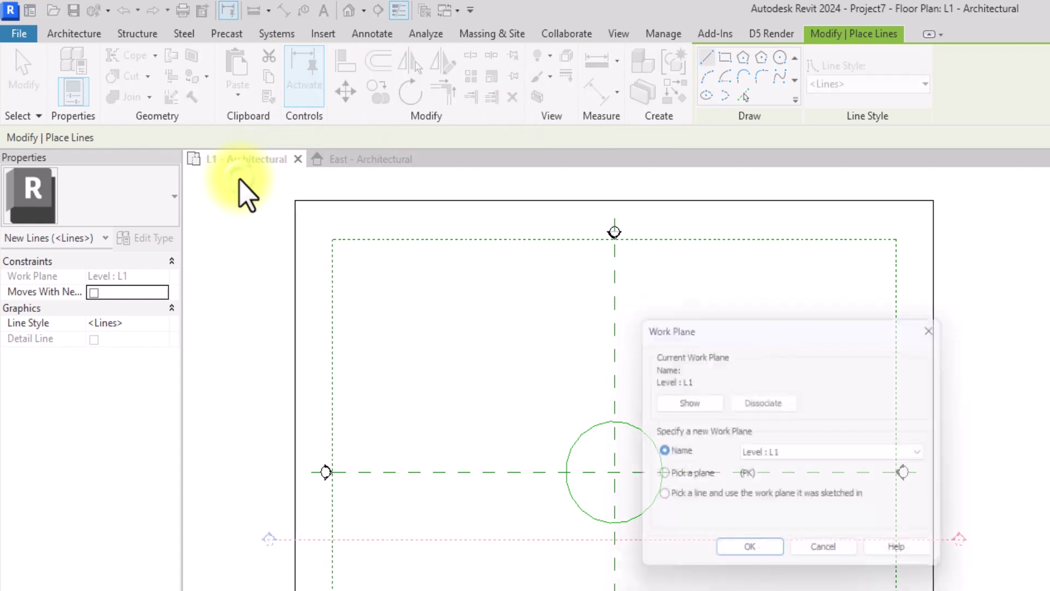
click(681, 478)
click(741, 550)
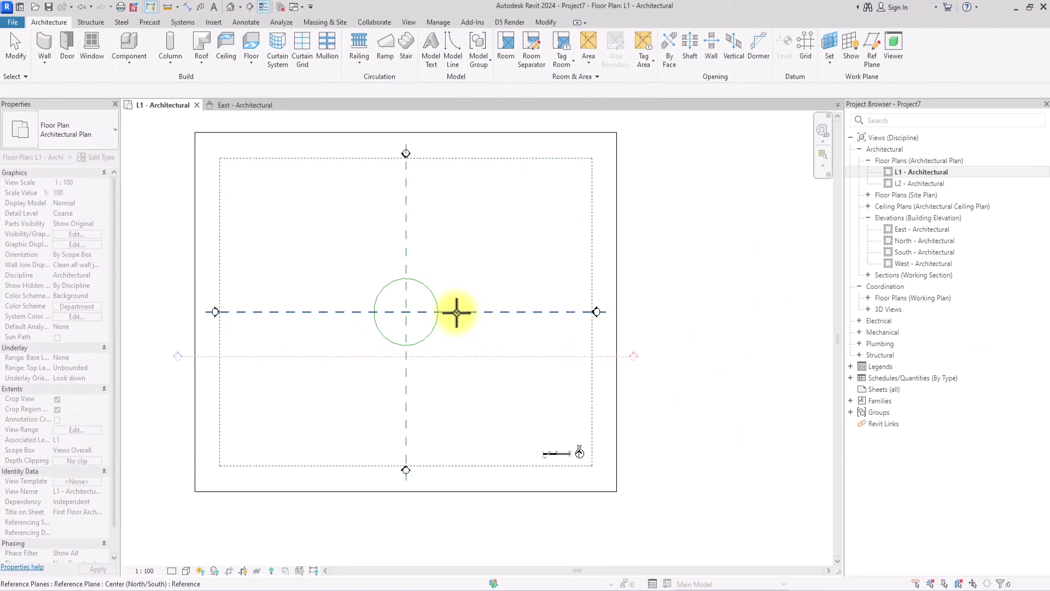
click(457, 313)
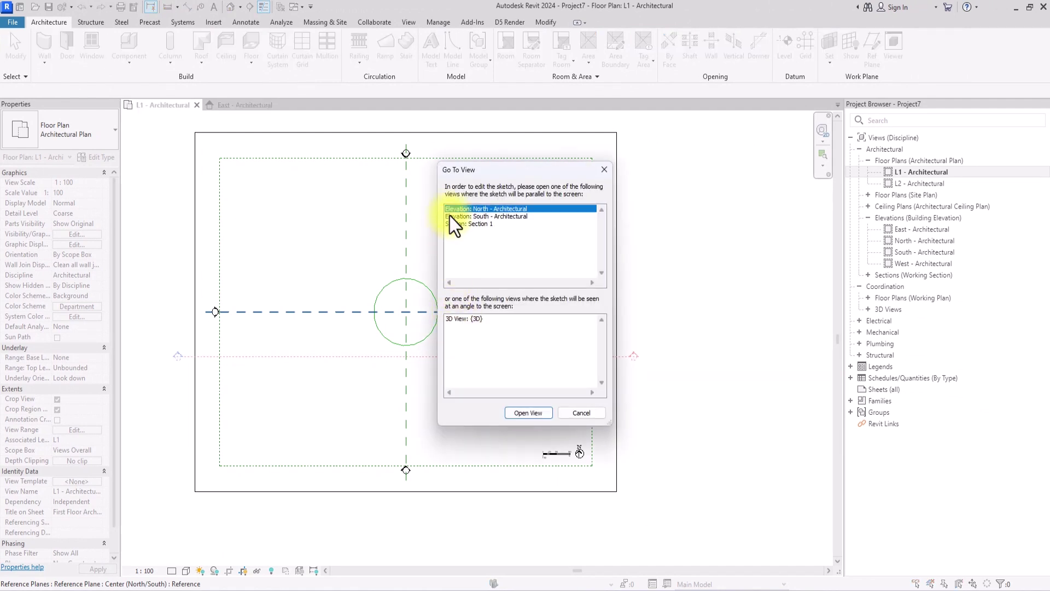
In the North elevation, draw two adjacent model-line rectangles standing on the lower level.
click(520, 414)
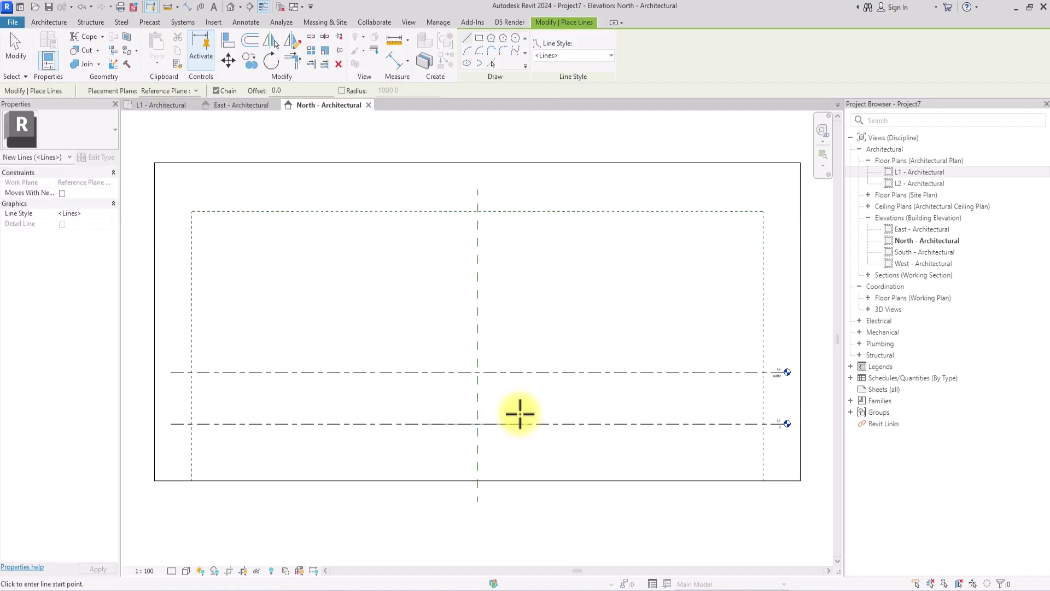
scroll(520, 415, up, 4)
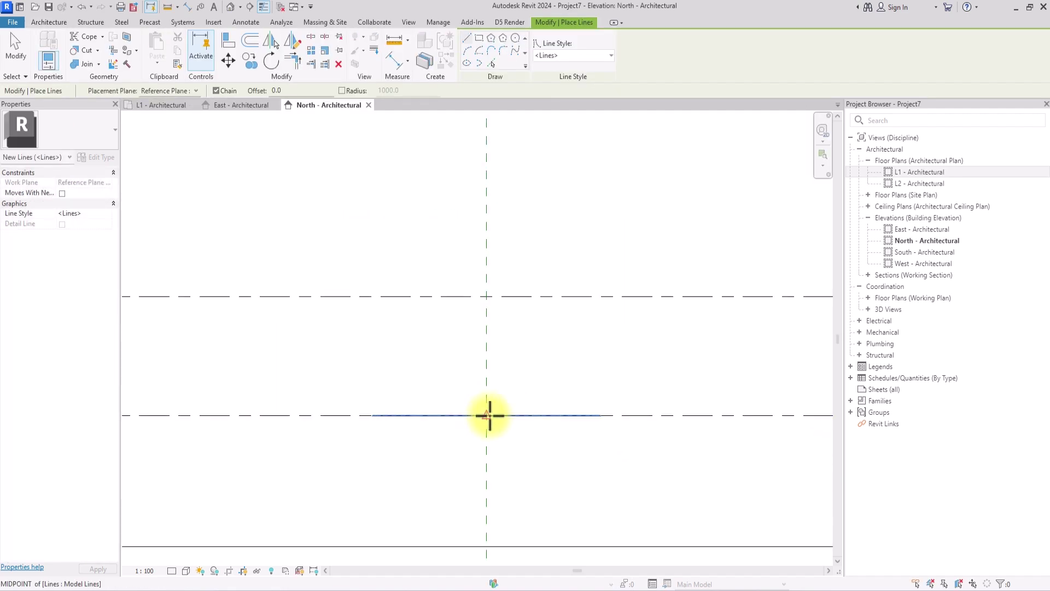
scroll(489, 415, up, 2)
click(489, 415)
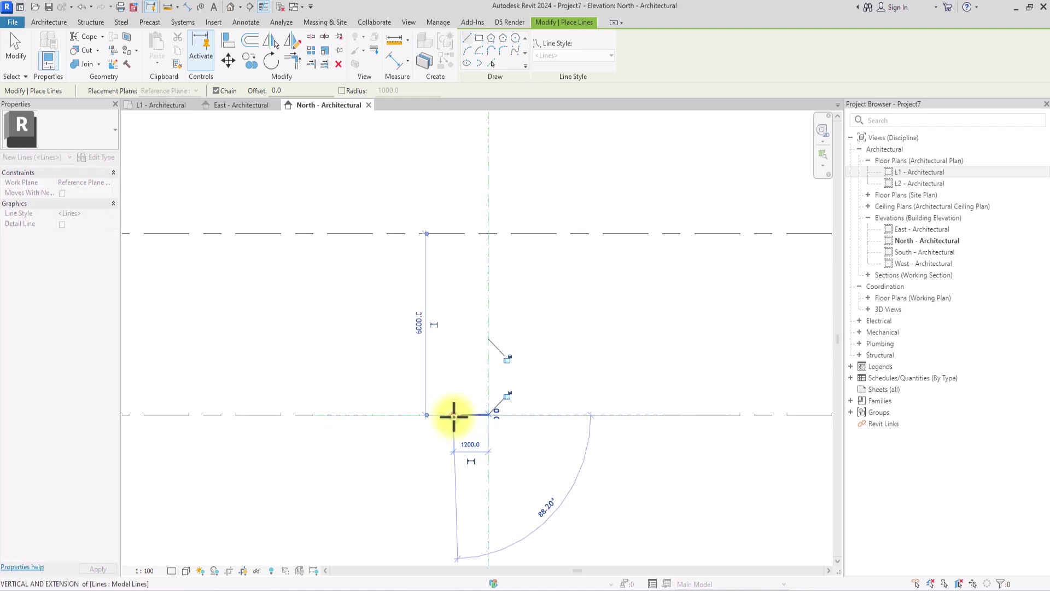
click(454, 352)
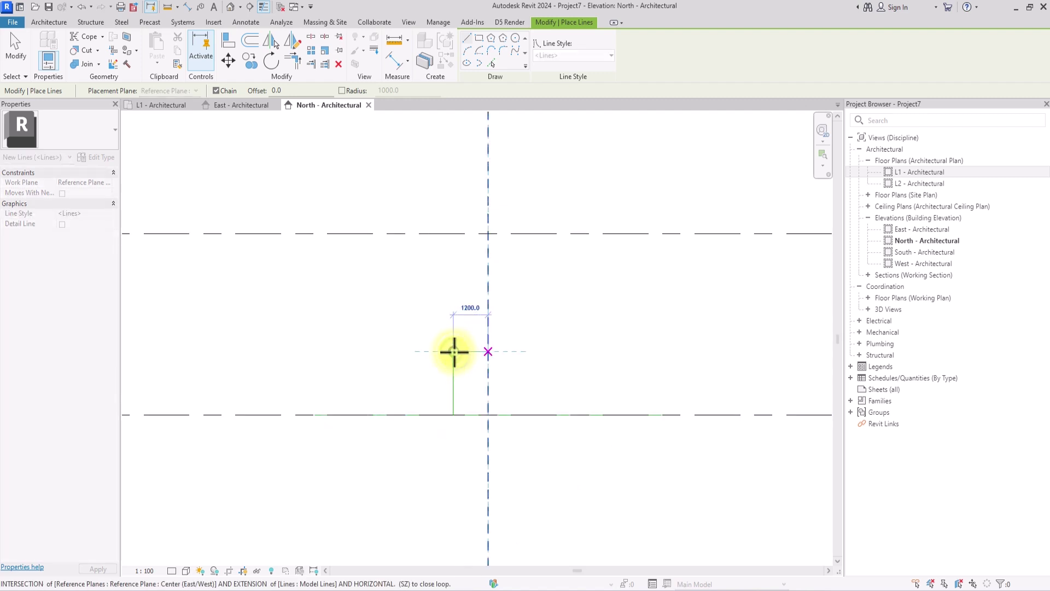
click(488, 352)
click(488, 406)
click(489, 414)
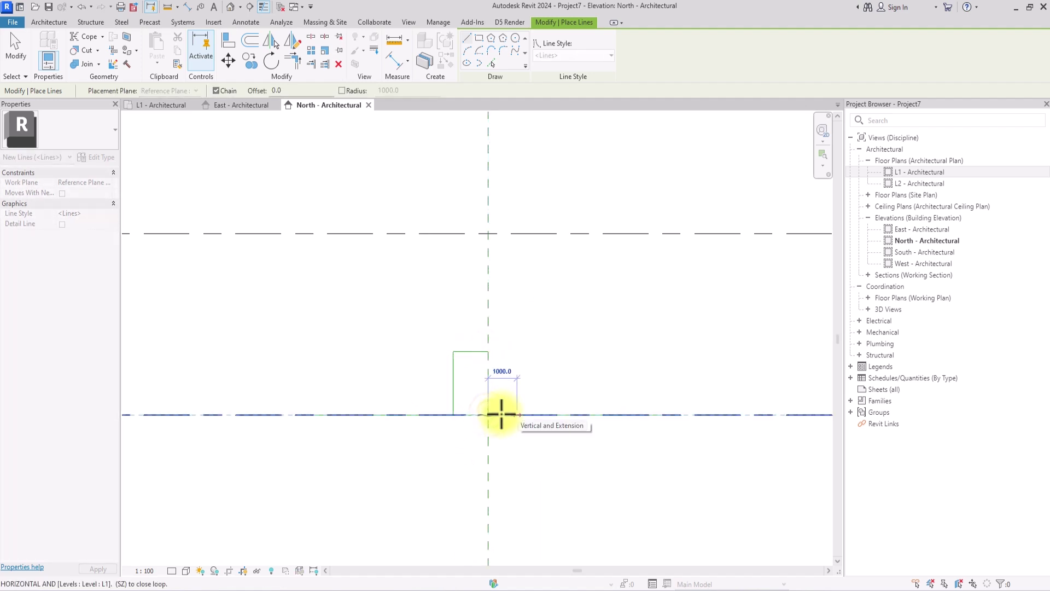
click(522, 414)
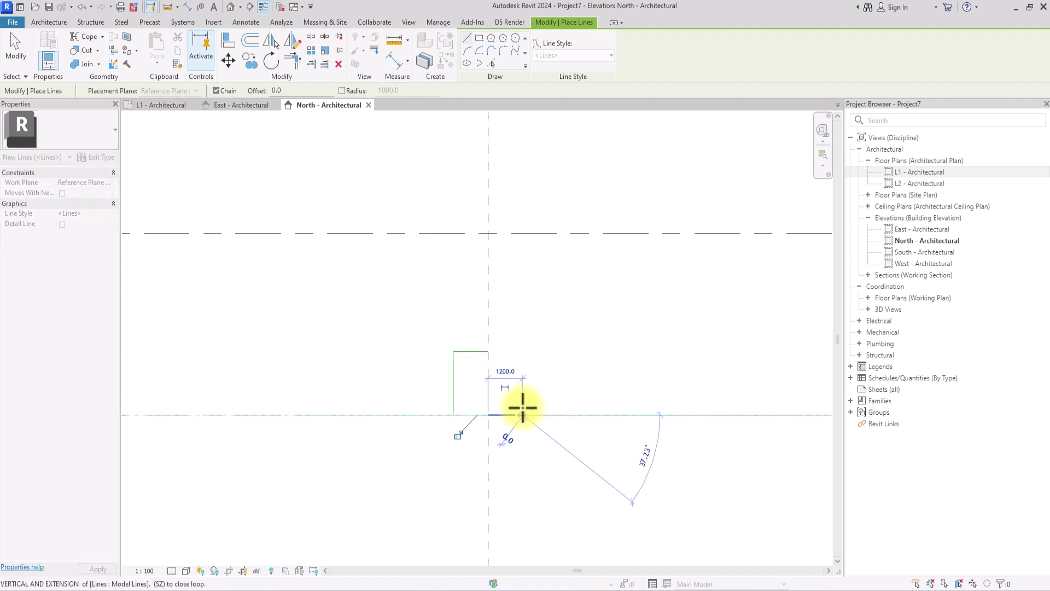
click(522, 352)
click(486, 353)
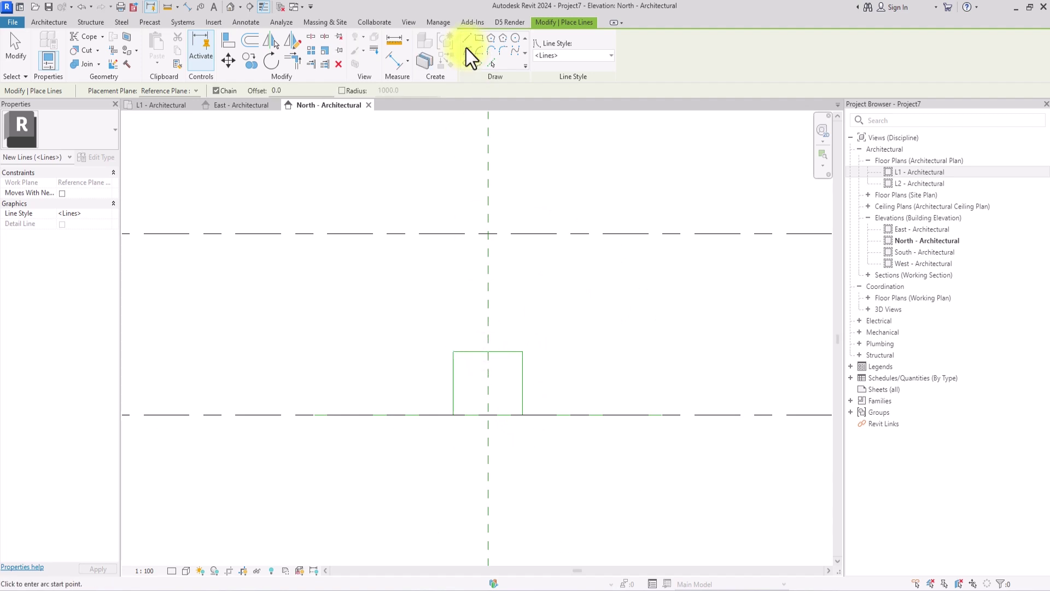
Add a semicircular arc across the top and delete the straight top lines.
click(453, 352)
click(521, 352)
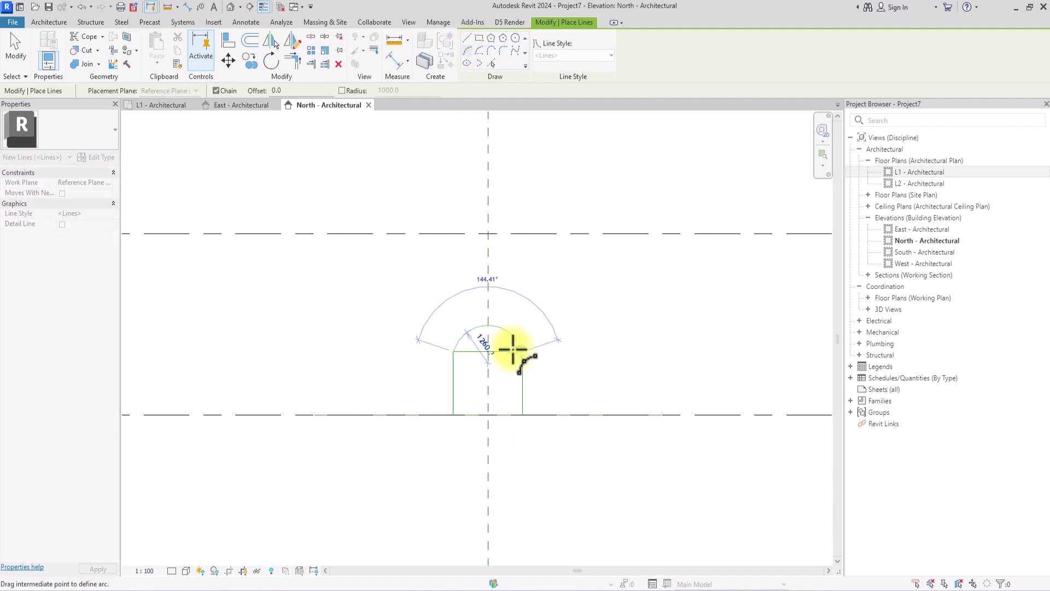
click(500, 320)
key(Escape)
key(Escape)
click(494, 351)
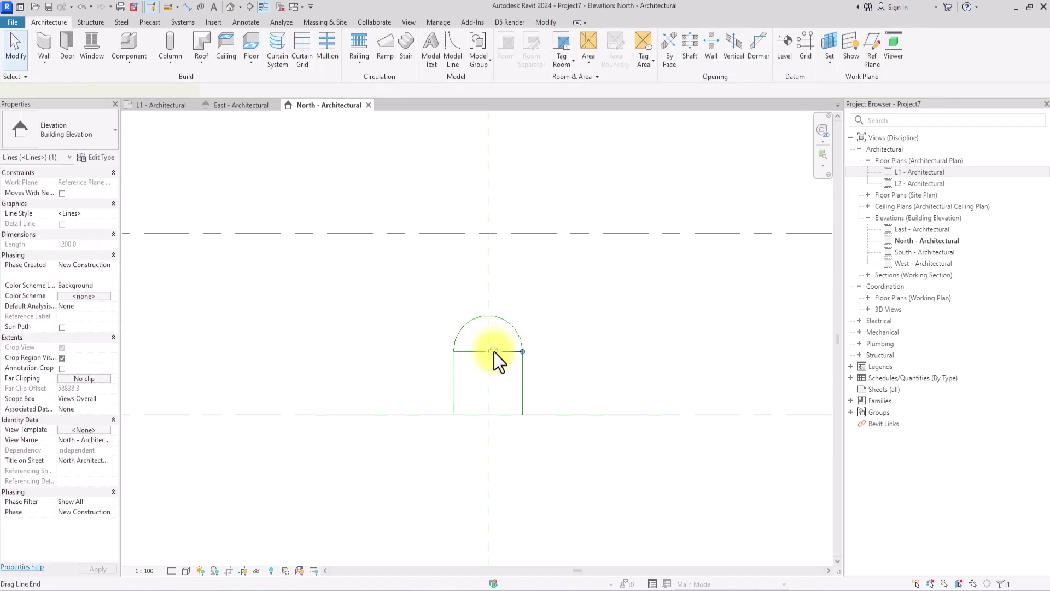
key(Delete)
click(480, 351)
key(Delete)
Zoom back onto the arch outline and resume Model Line drawing in the North elevation.
scroll(592, 316, down, 2)
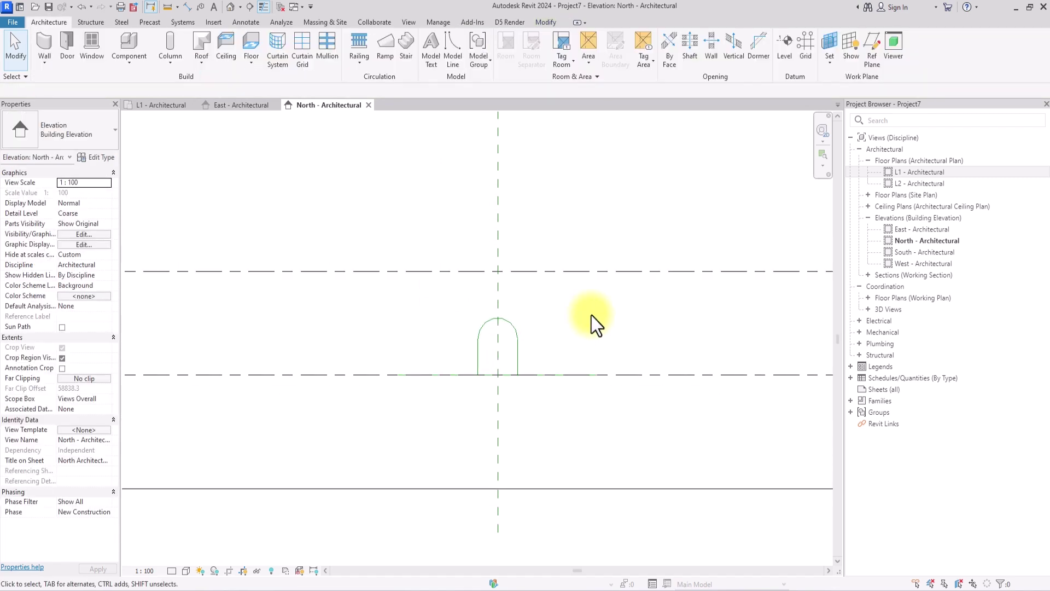
scroll(445, 330, up, 2)
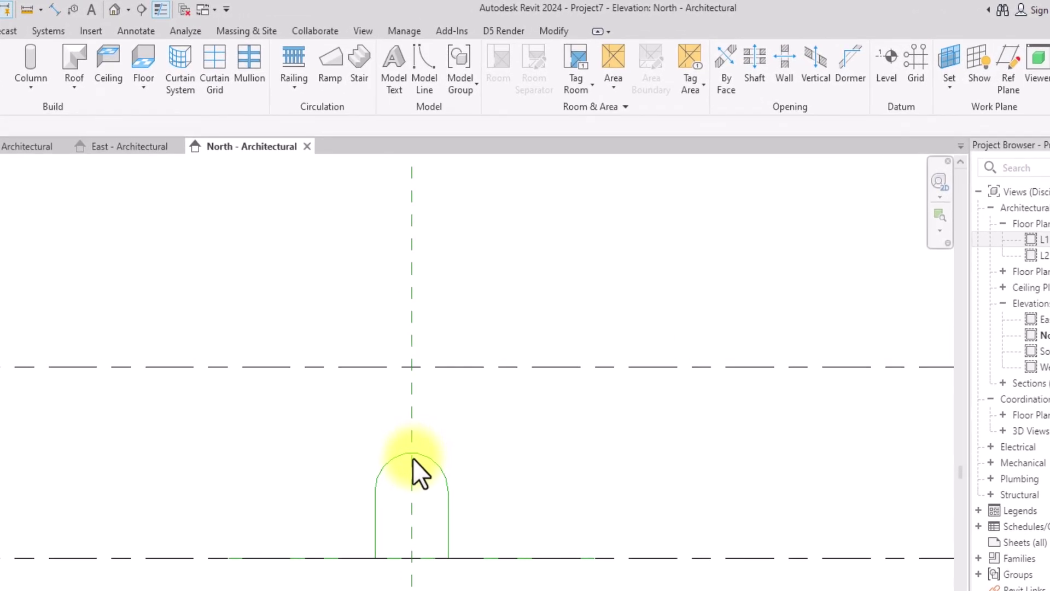
click(419, 77)
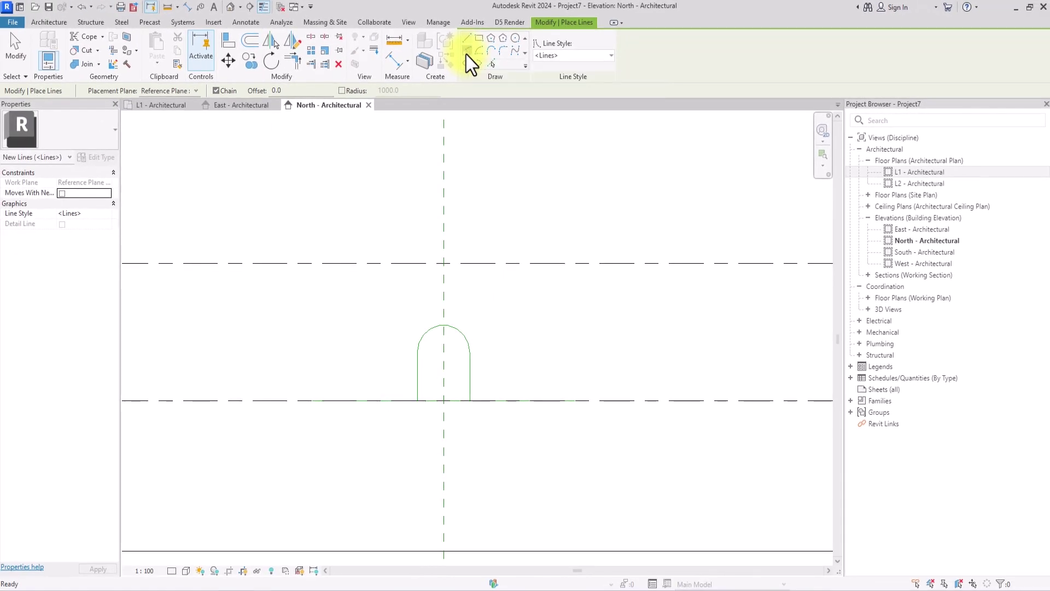
Draw a Center-ends quarter-circle arc from the L2 centre-line intersection down to L1.
click(443, 263)
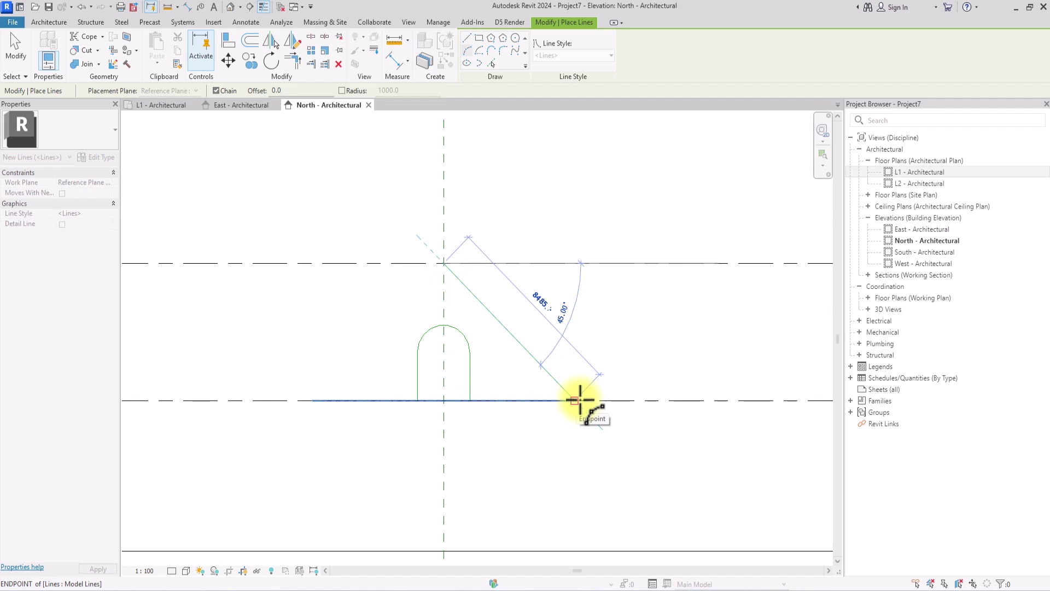
click(574, 399)
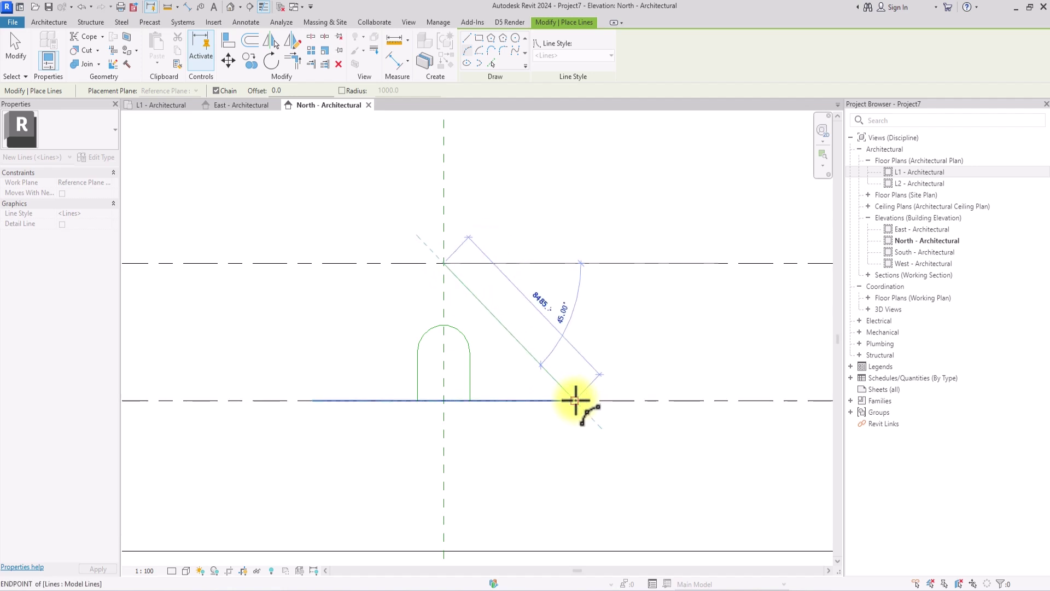
click(547, 316)
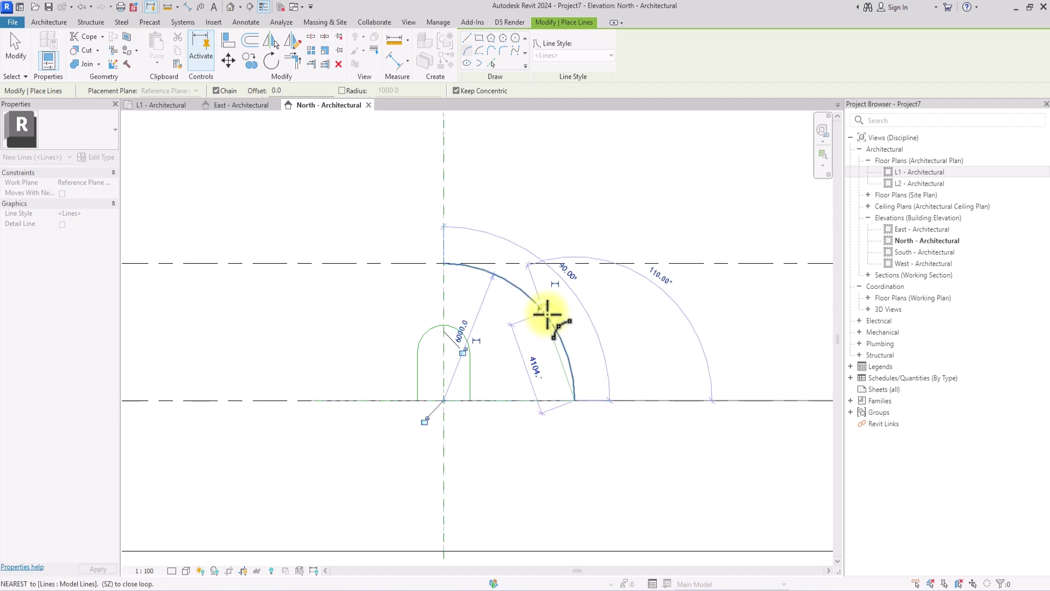
key(Escape)
scroll(547, 315, down, 2)
scroll(548, 315, up, 2)
scroll(548, 315, down, 2)
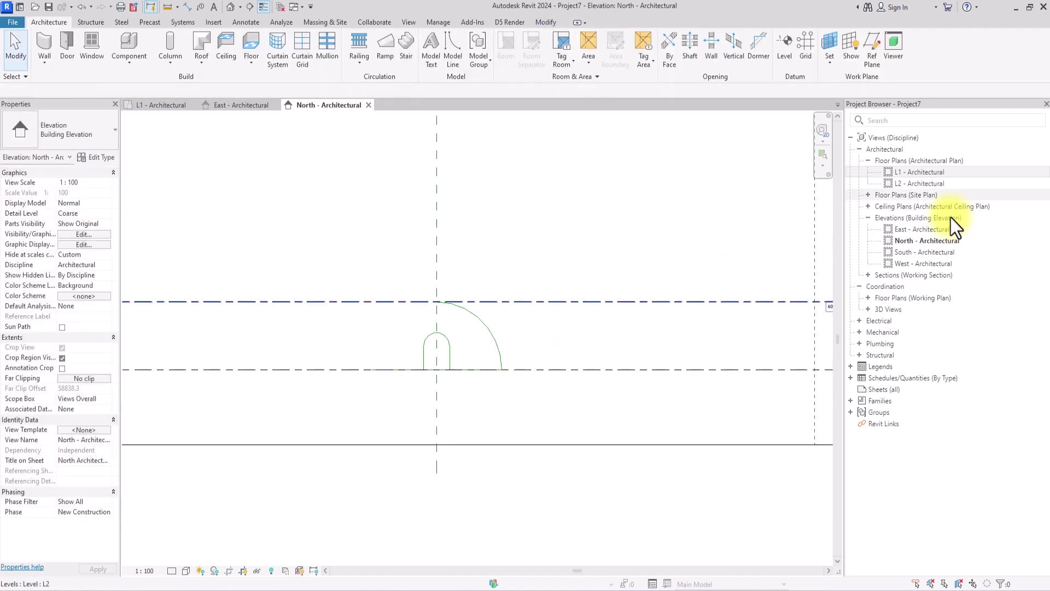
On the L1 - Architectural plan, create an in-place mass named Mass 1.
double_click(917, 172)
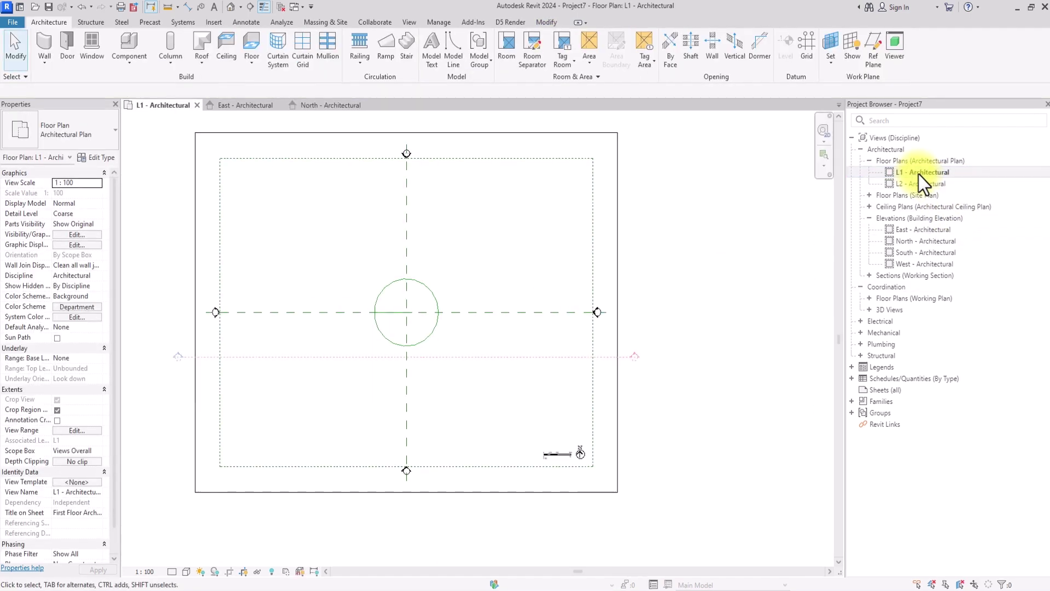
click(443, 29)
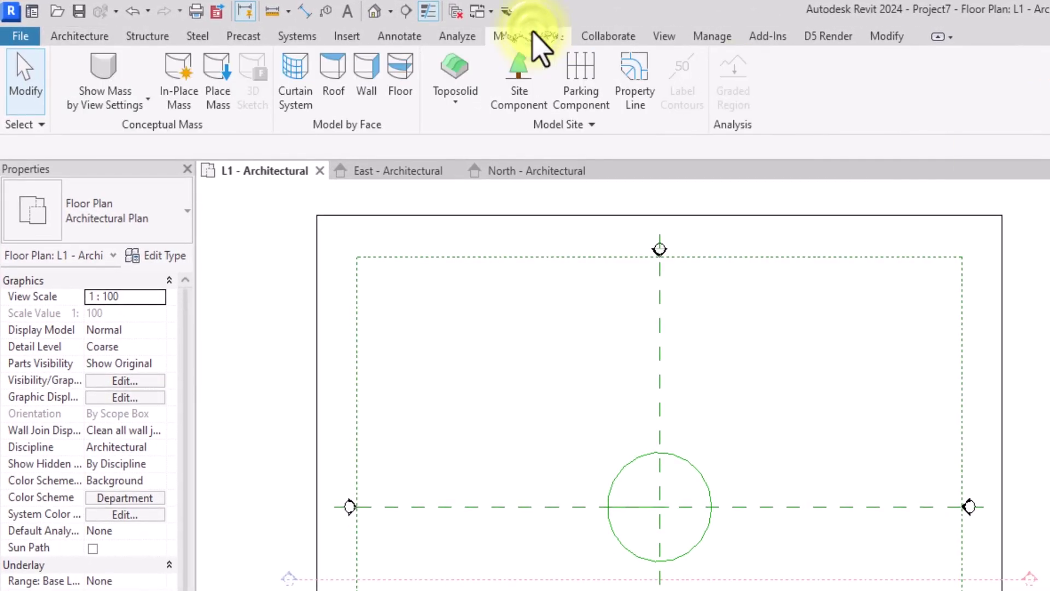
click(181, 90)
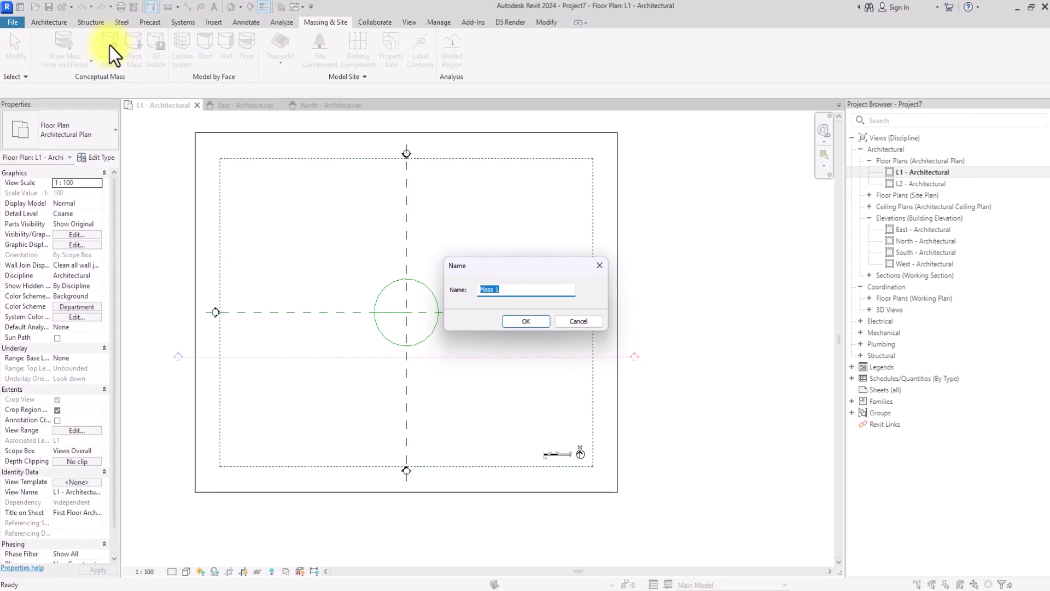
click(524, 321)
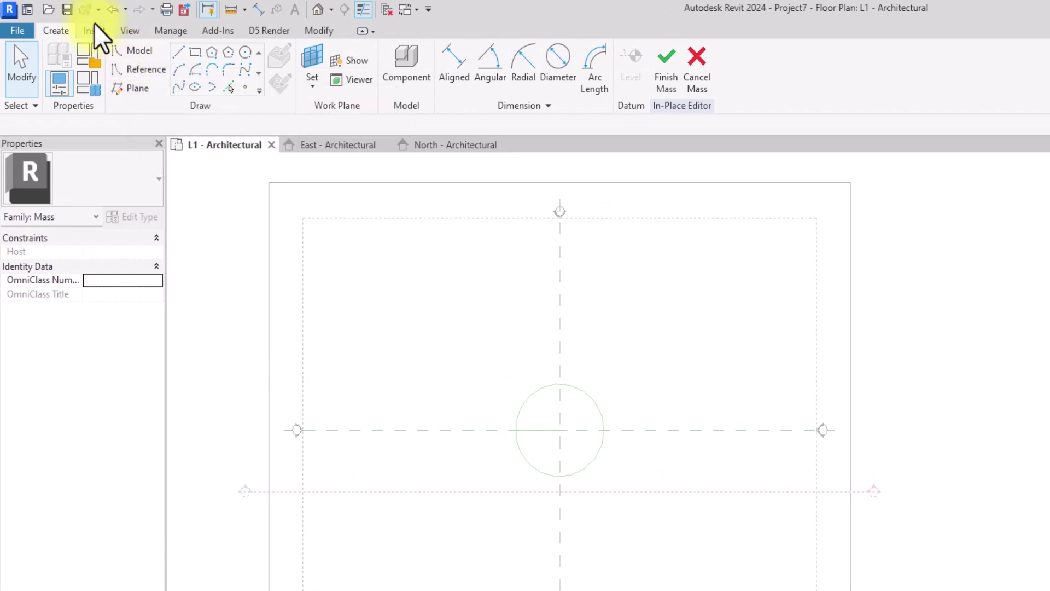
click(139, 51)
Pick the horizontal centre reference plane as the work plane and sketch in the North elevation.
click(393, 81)
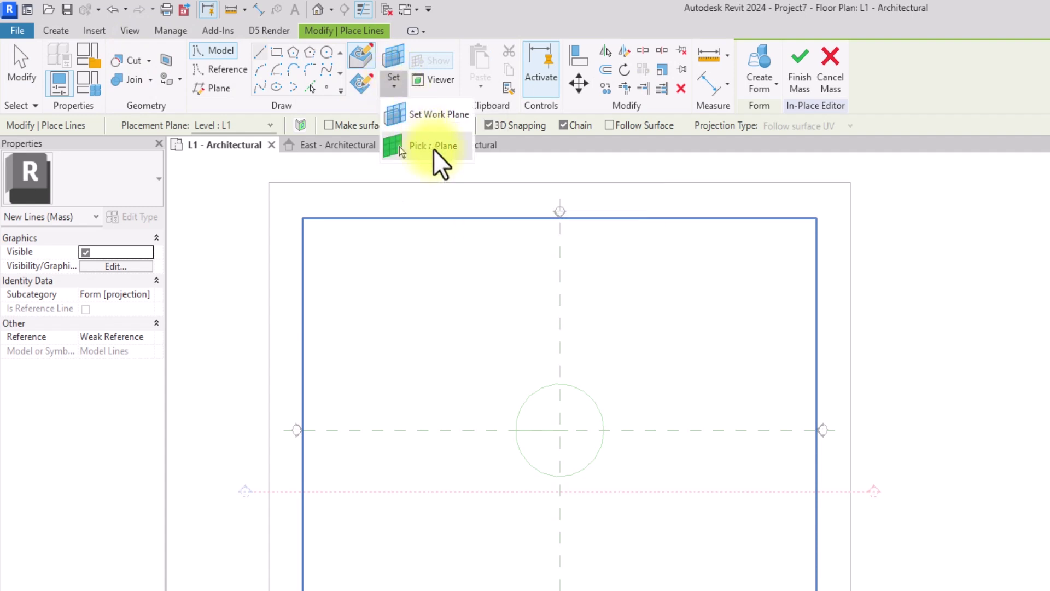
click(434, 147)
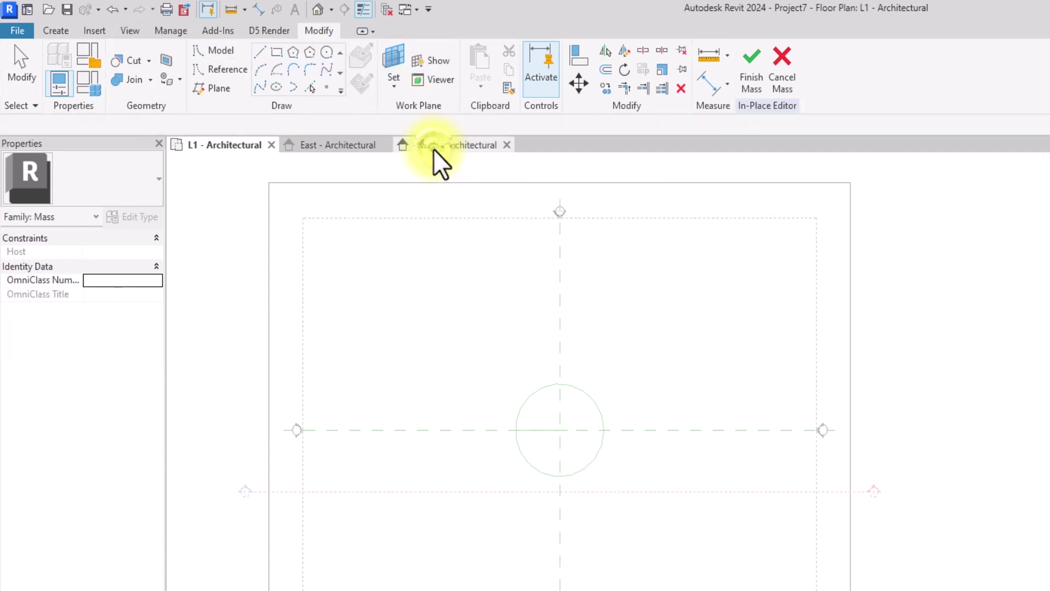
click(636, 426)
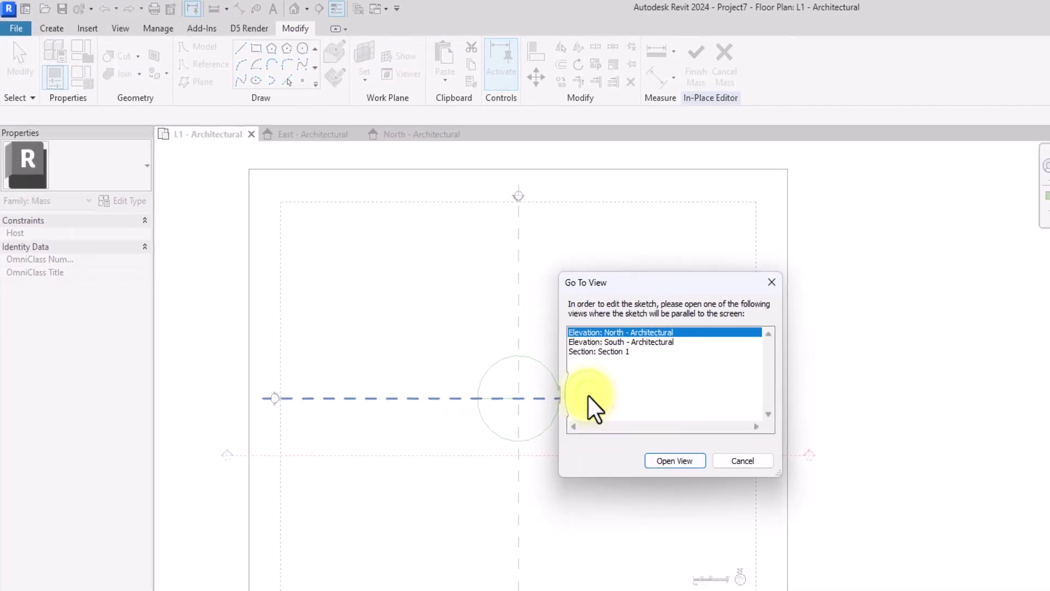
click(725, 495)
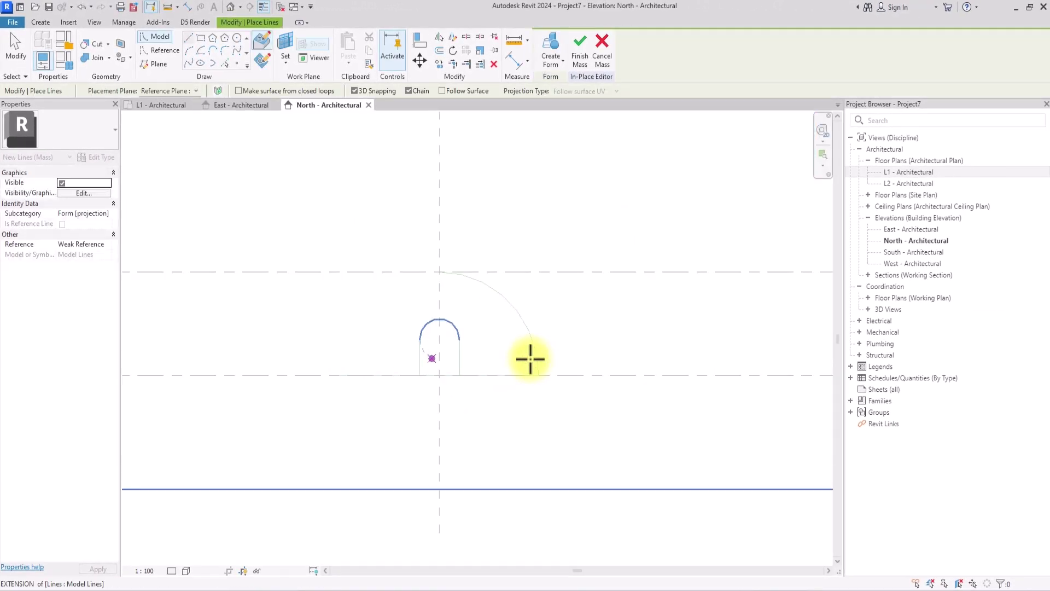
Reuse the quarter arc, close it with straight lines, and draw a vertical reference axis line.
click(226, 67)
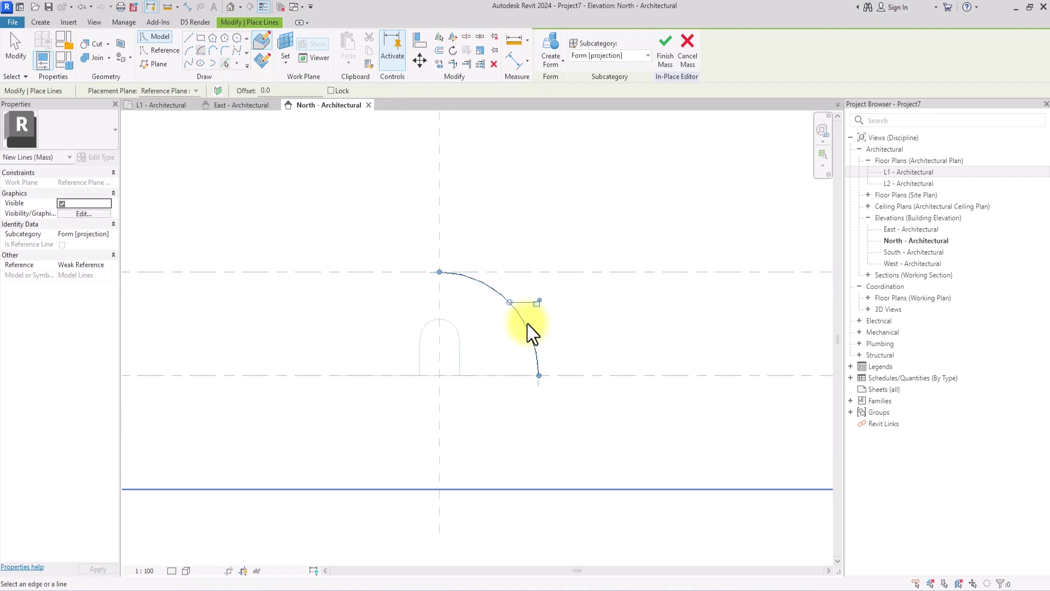
click(191, 37)
click(439, 272)
click(439, 375)
click(537, 376)
key(Escape)
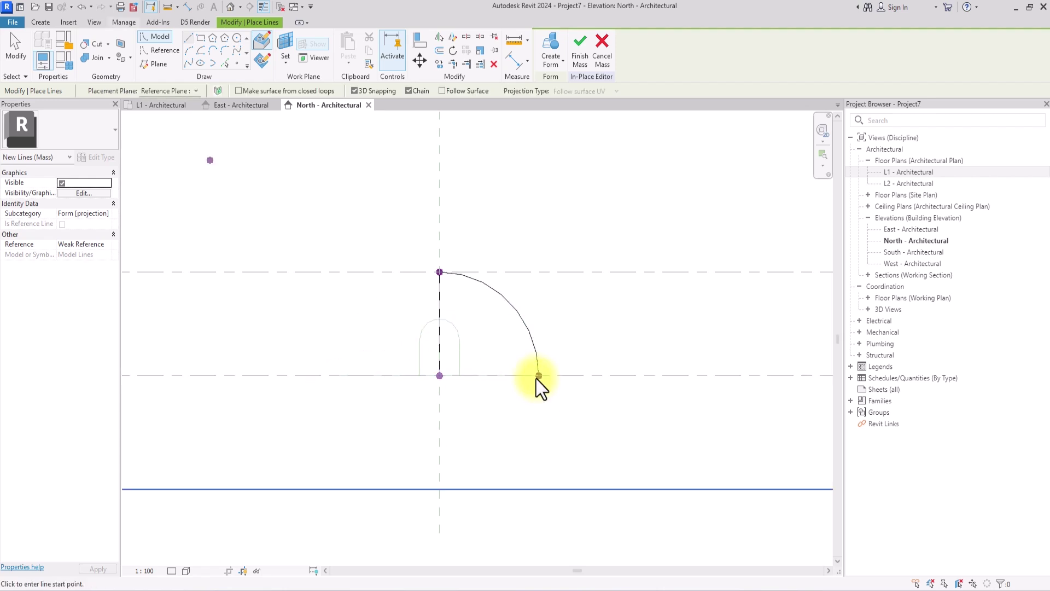
click(161, 53)
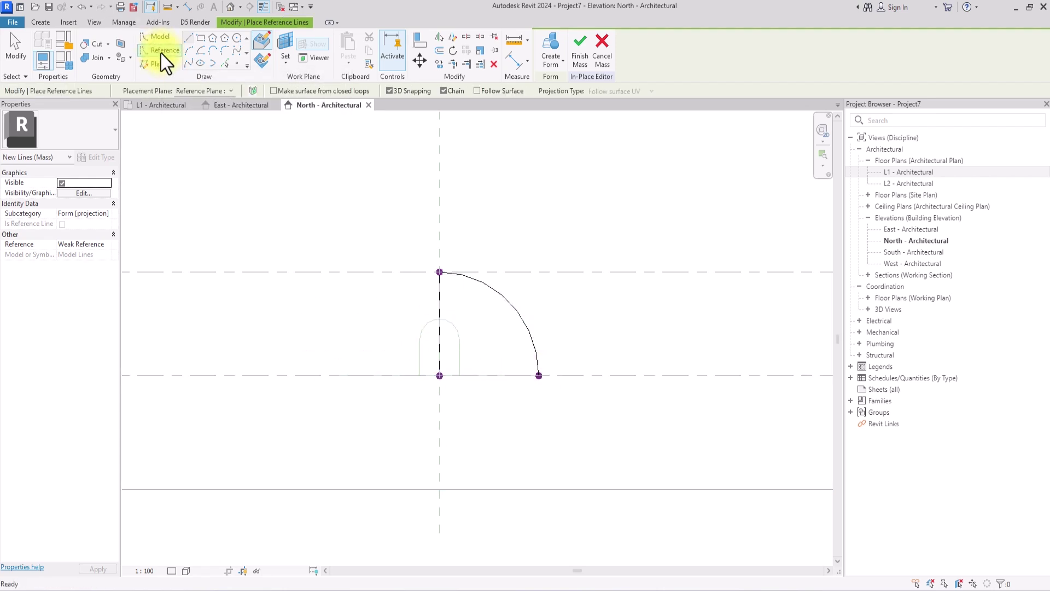
click(441, 223)
key(Escape)
key(Escape)
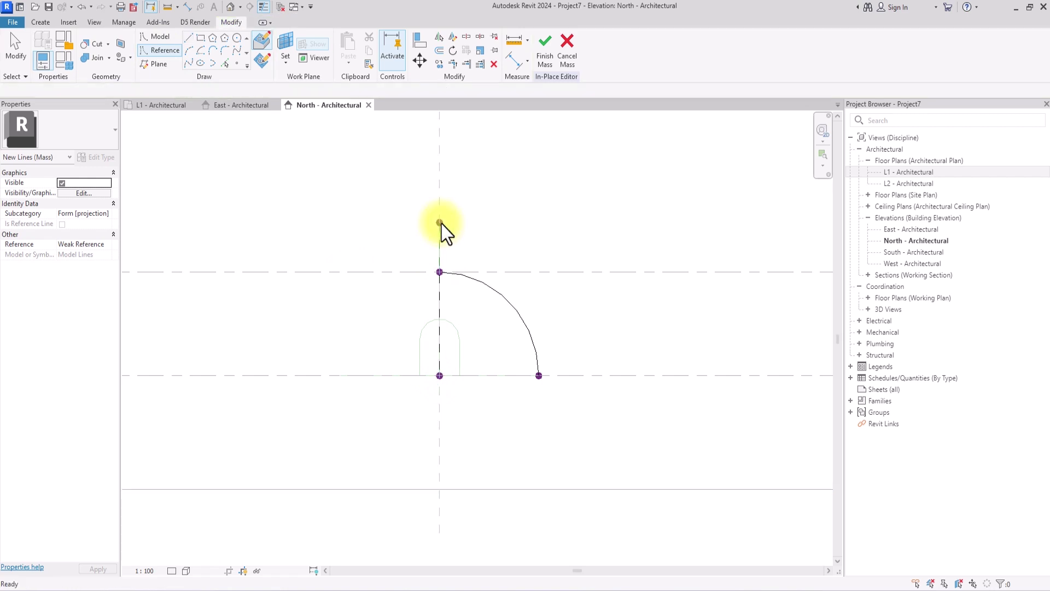
Select the arc profile and vertical axis and revolve them into a solid dome, shown in 3D.
scroll(434, 326, up, 2)
key(Tab)
key(Tab)
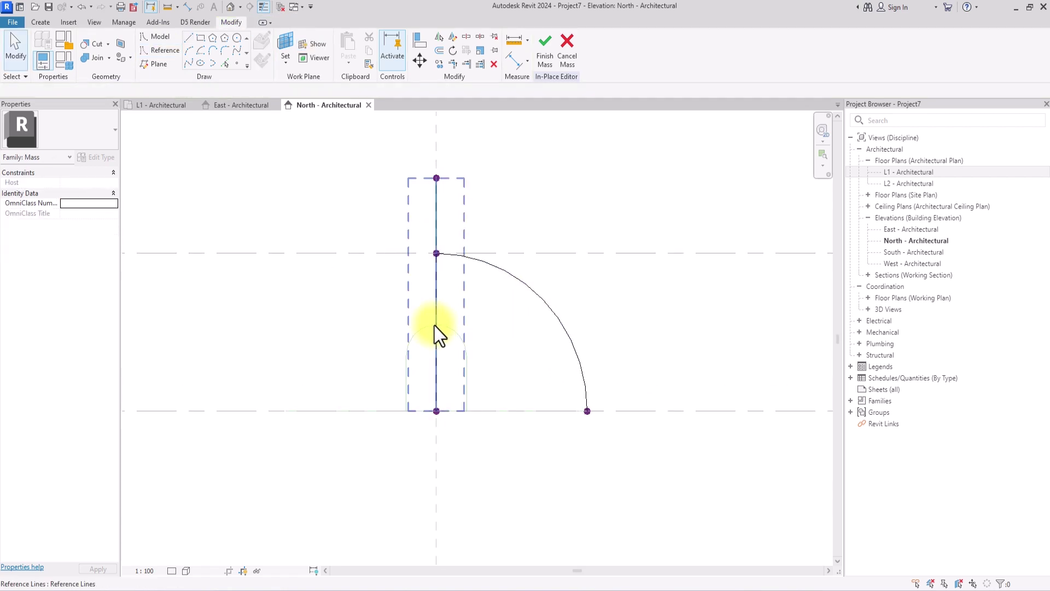
click(539, 300)
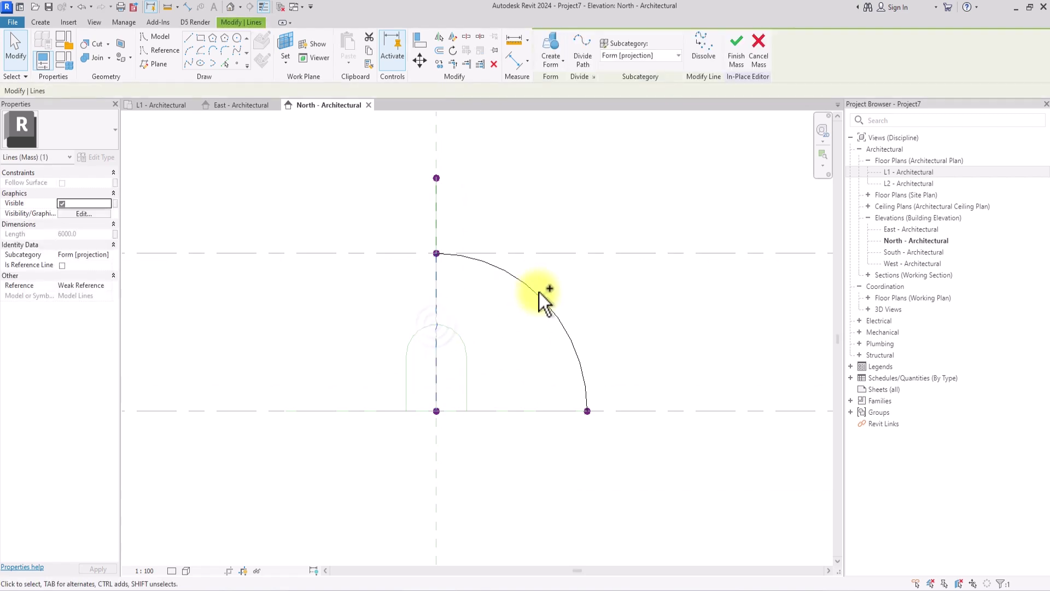
ctrl+click(539, 292)
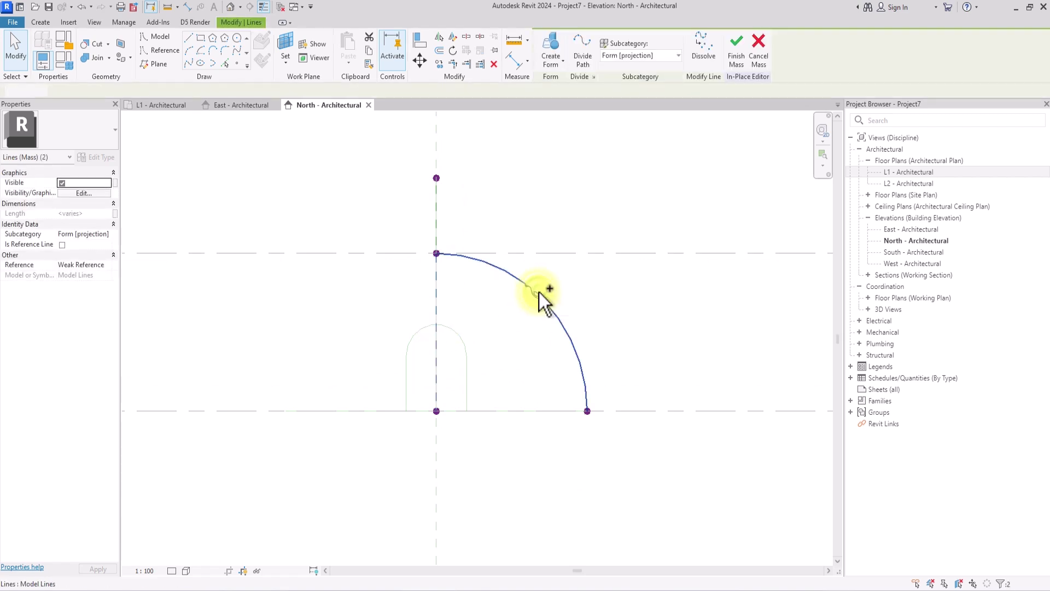
ctrl+click(508, 408)
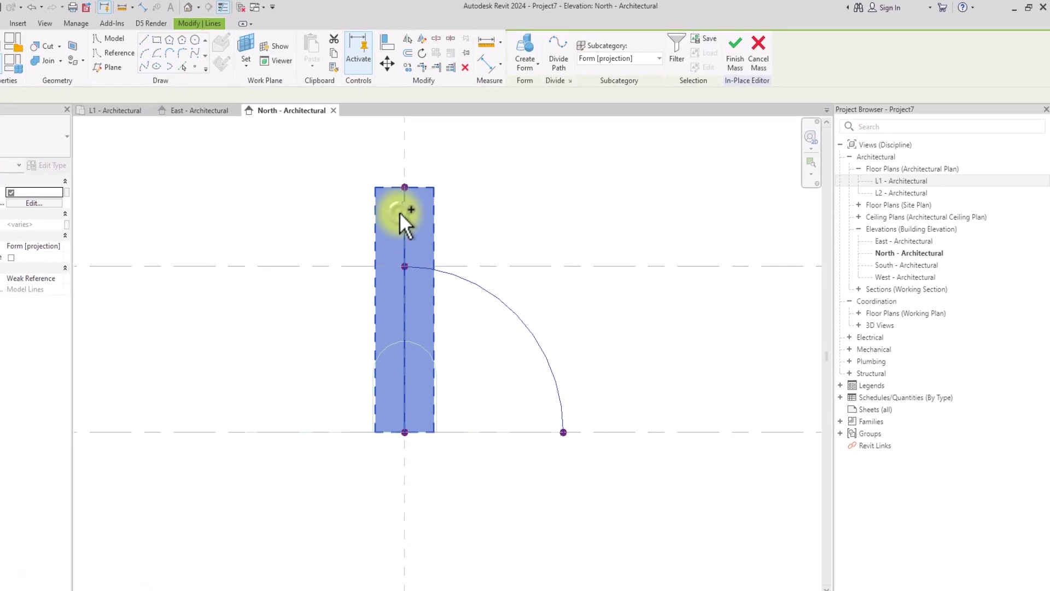
click(551, 52)
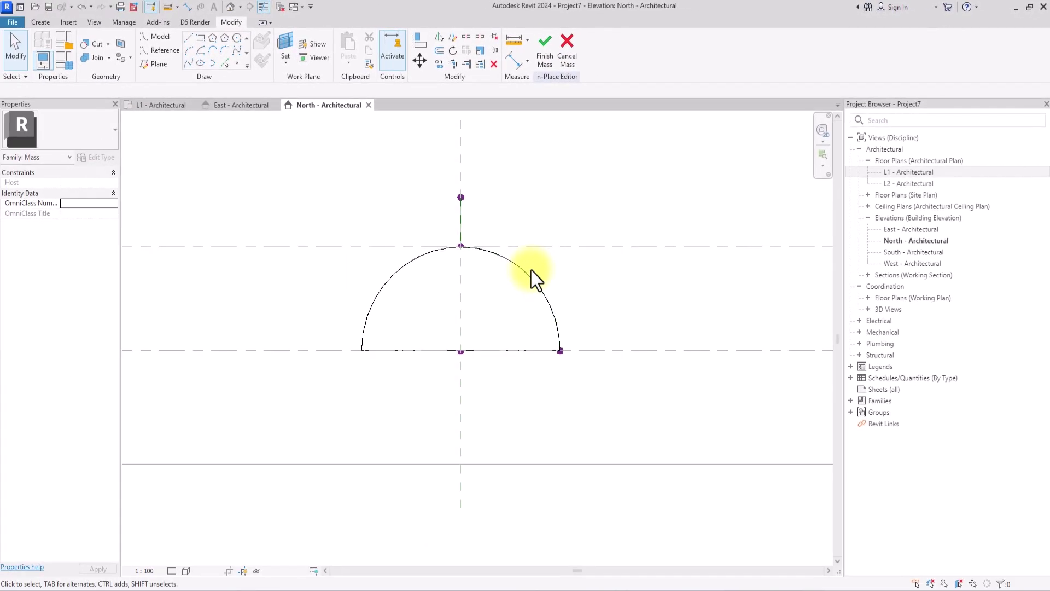
click(233, 8)
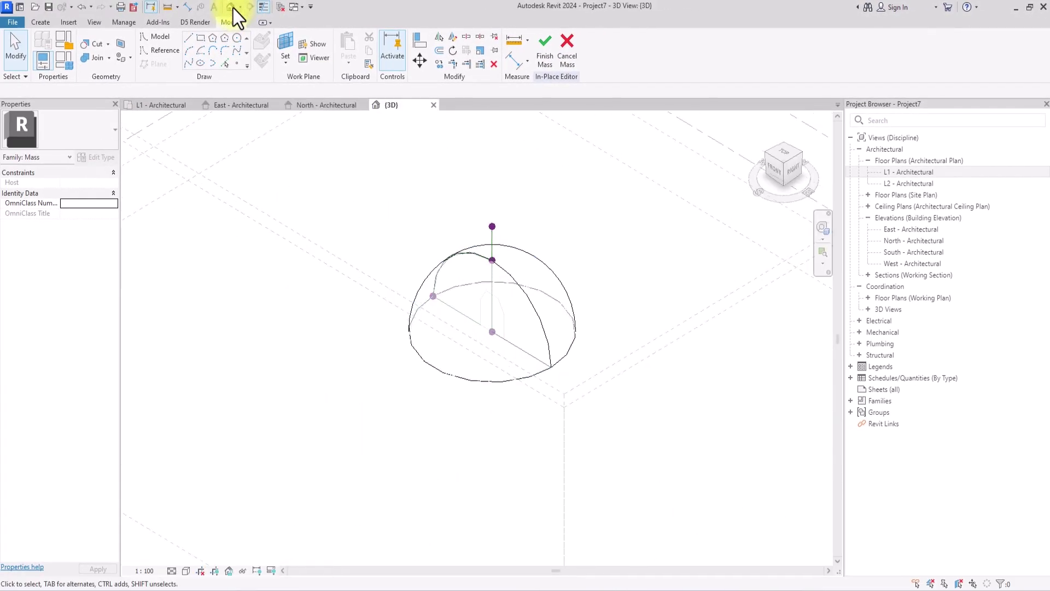
Orbit the dome with the ViewCube, then view it as a circle in the L1 - Architectural plan.
click(451, 380)
click(619, 309)
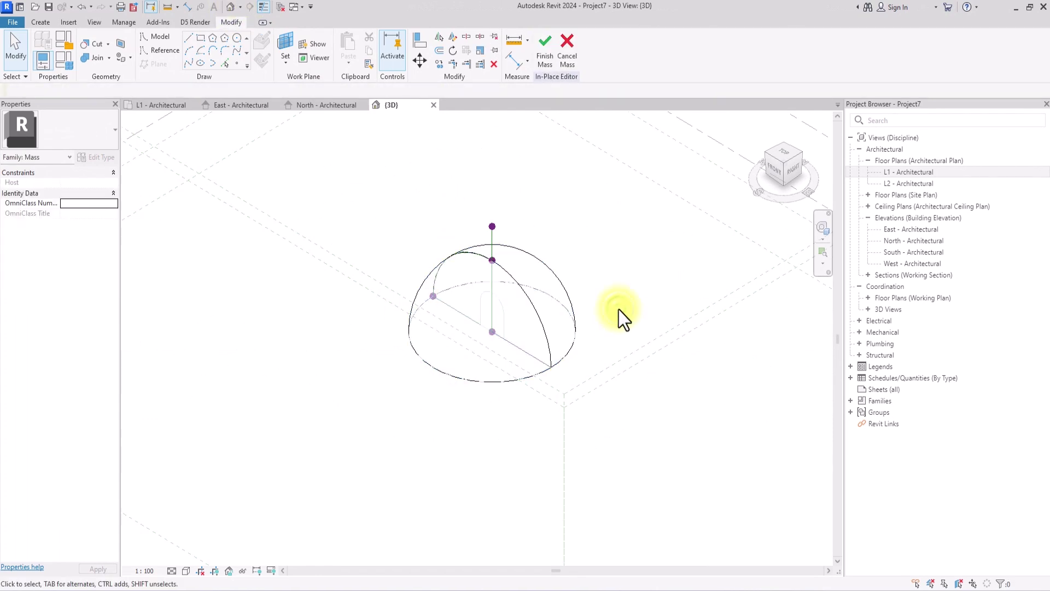
mouse_move(788, 169)
mouse_down()
mouse_move(817, 149)
mouse_move(157, 153)
mouse_move(146, 140)
mouse_up()
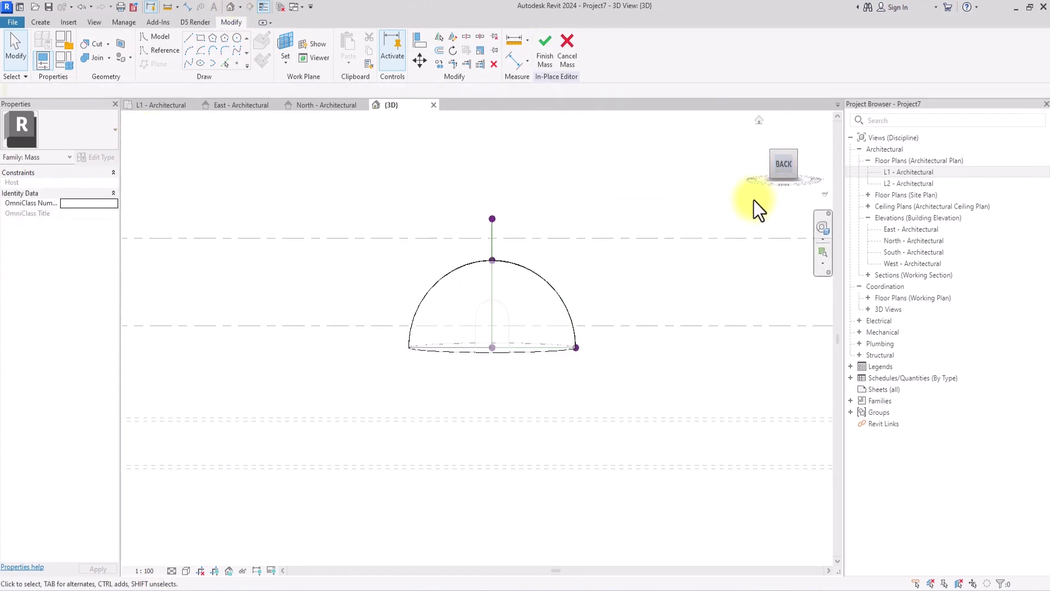
mouse_move(777, 186)
mouse_down()
mouse_move(799, 177)
mouse_move(779, 180)
mouse_up()
double_click(909, 173)
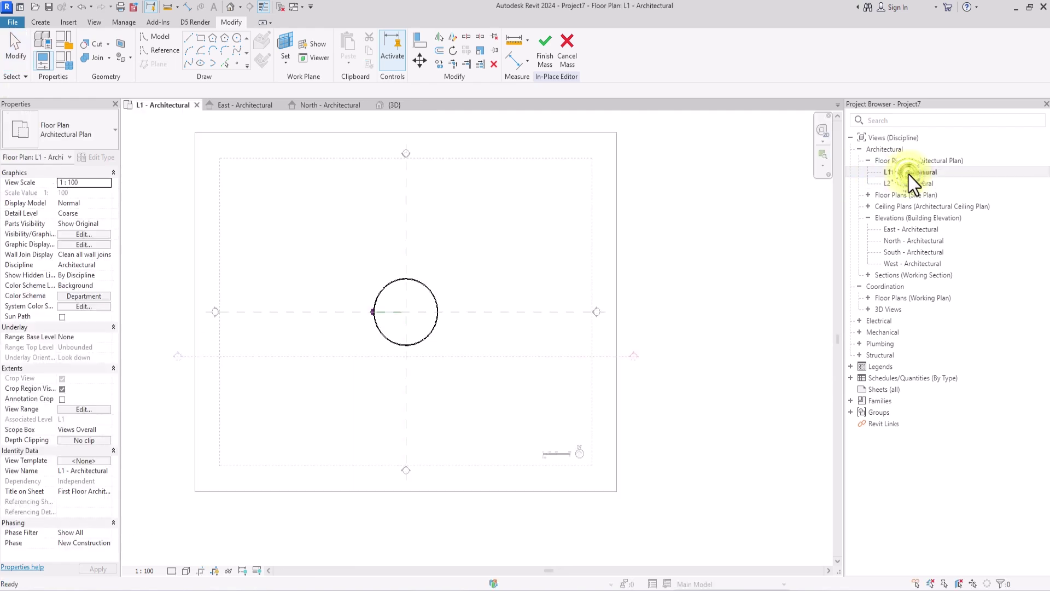
Set the horizontal centre reference plane as work plane in the North elevation, displayed in Wireframe.
click(157, 39)
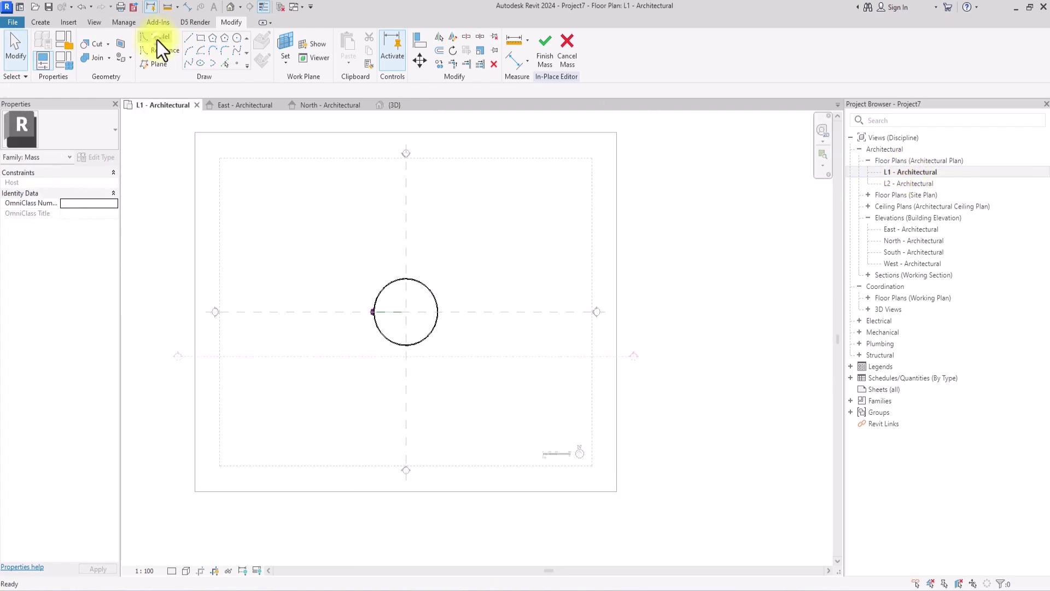
click(290, 63)
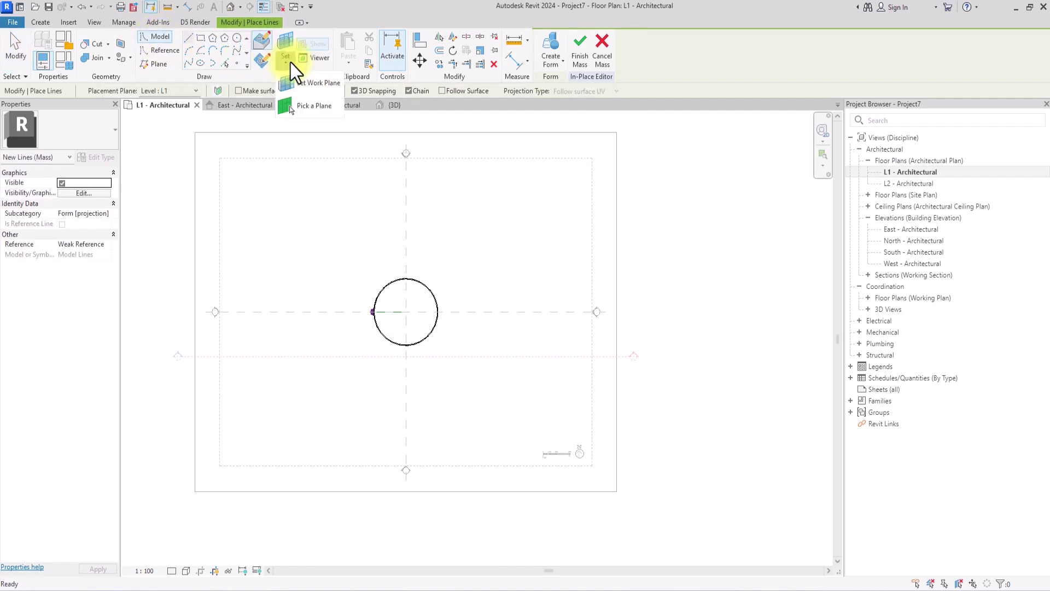
click(313, 107)
scroll(450, 312, up, 4)
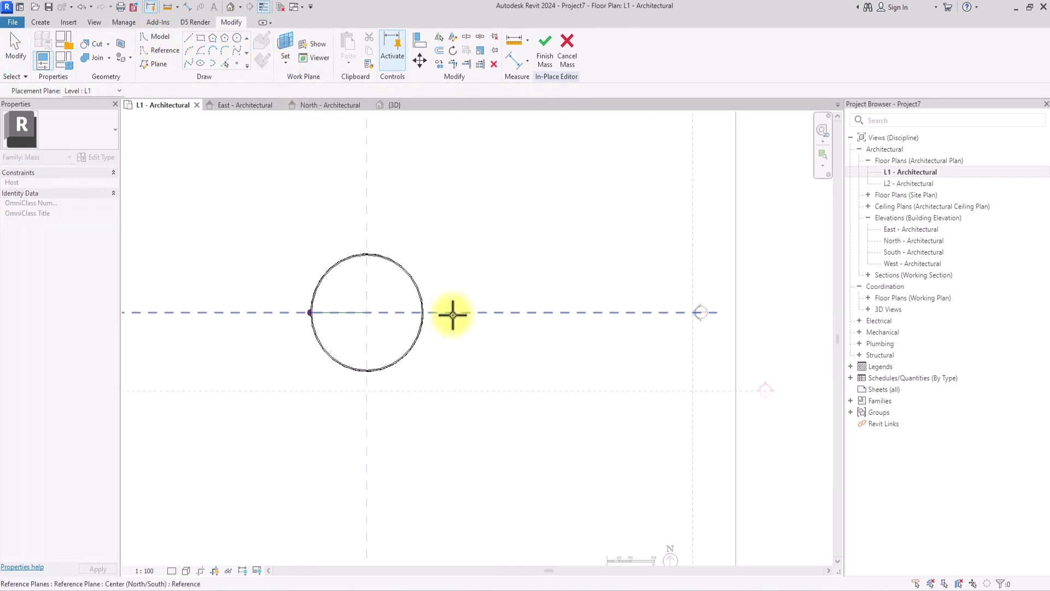
click(452, 312)
click(525, 360)
scroll(525, 359, up, 4)
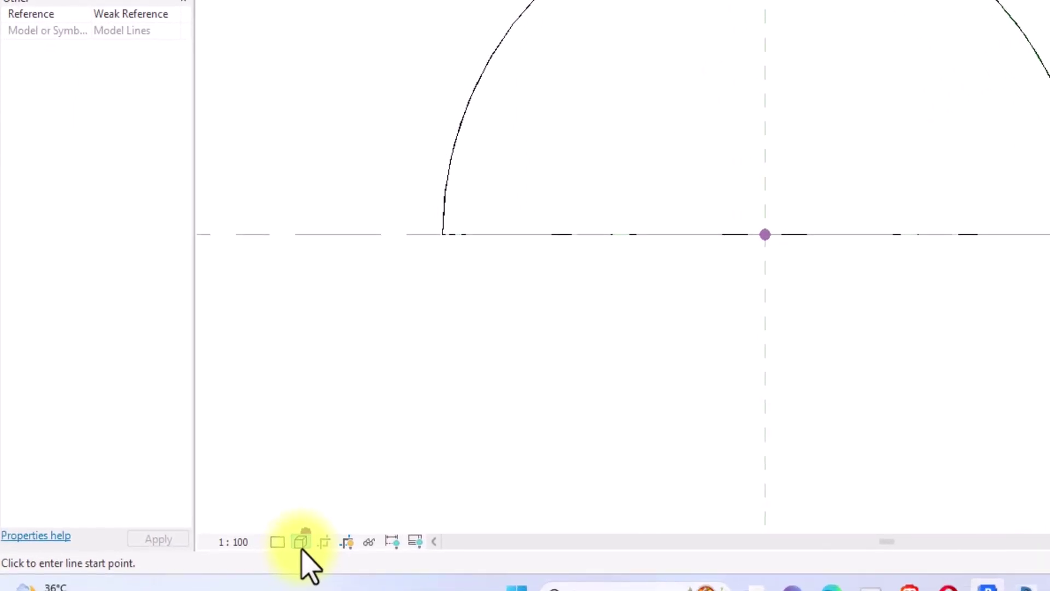
click(302, 544)
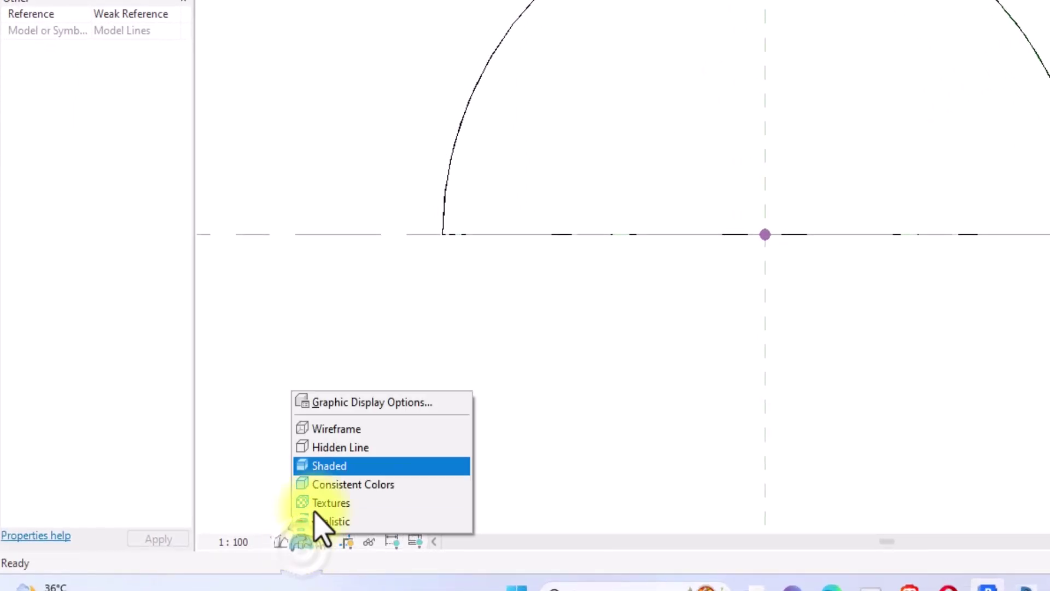
click(343, 429)
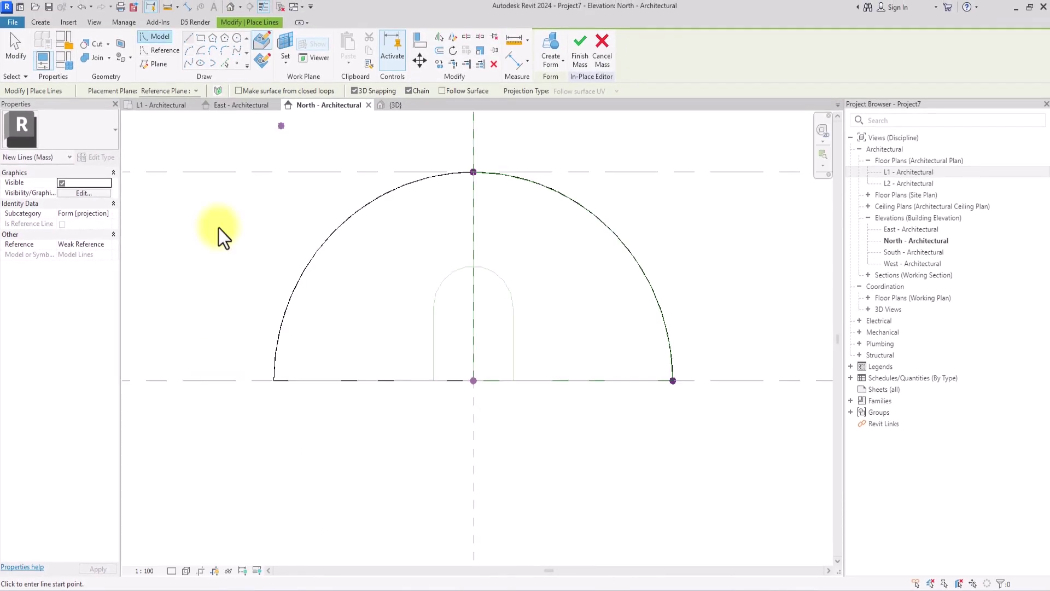
Copy the arch's two sides and curved top as model lines and close it with a base line.
click(223, 64)
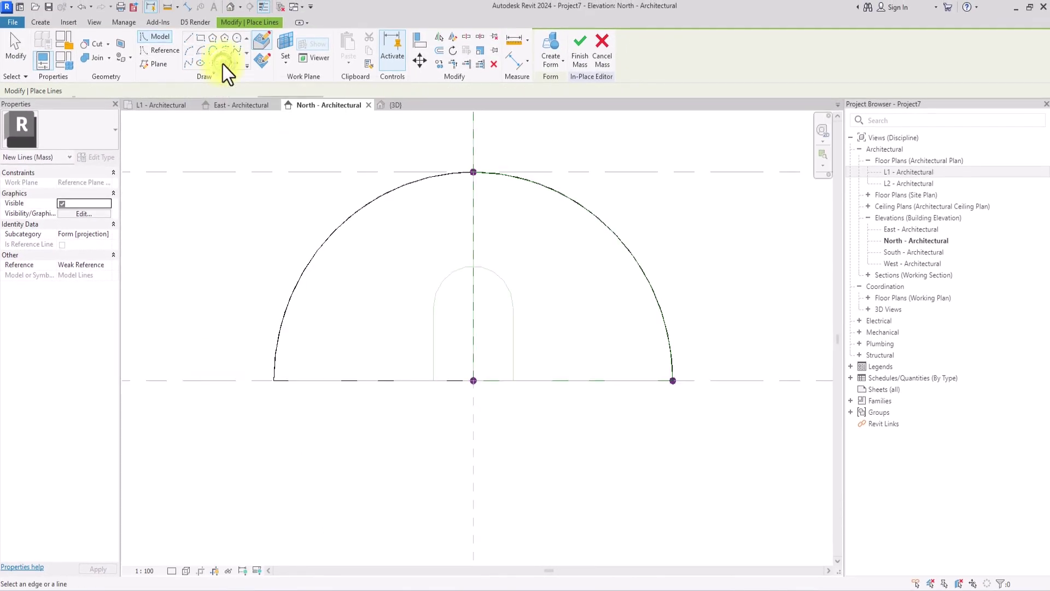
click(435, 335)
click(455, 276)
click(511, 348)
click(509, 349)
click(189, 38)
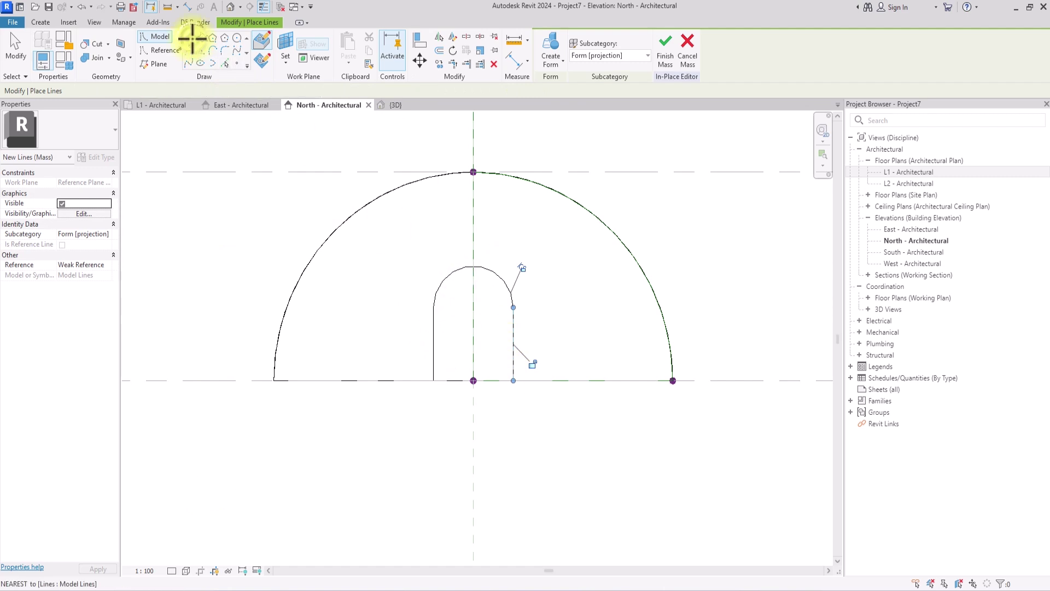
click(434, 380)
click(517, 381)
key(Escape)
key(Escape)
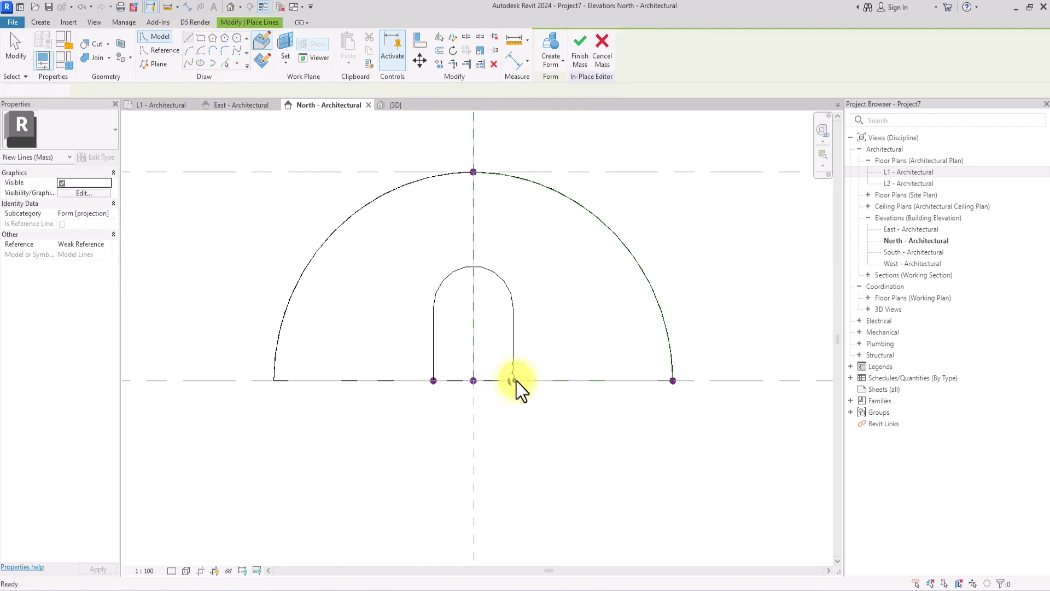
click(230, 7)
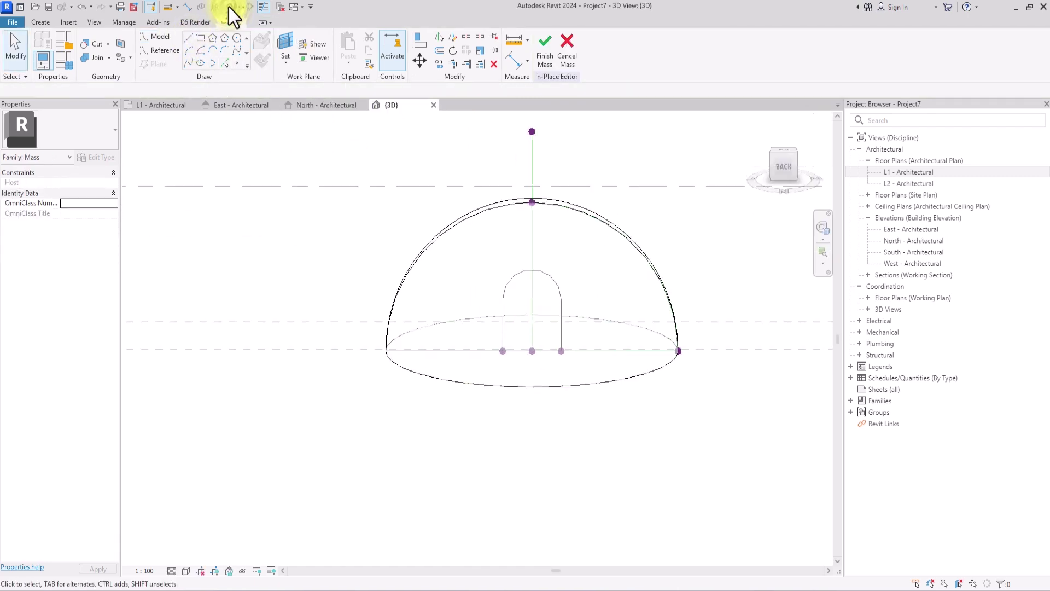
Select the closed arch profile and turn it into a void form.
click(517, 360)
key(Tab)
key(Tab)
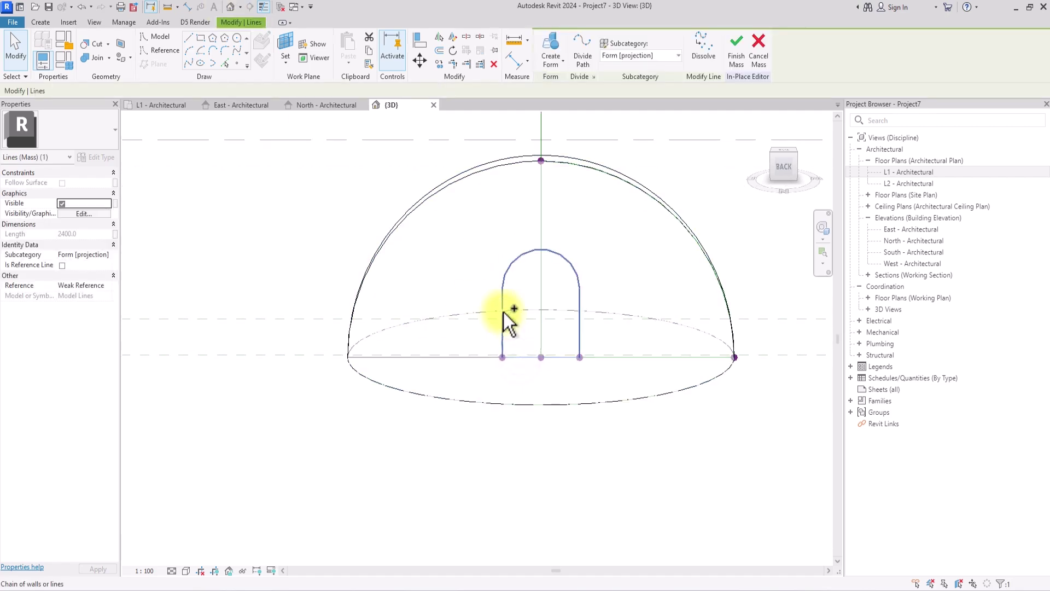
click(504, 313)
scroll(503, 313, down, 2)
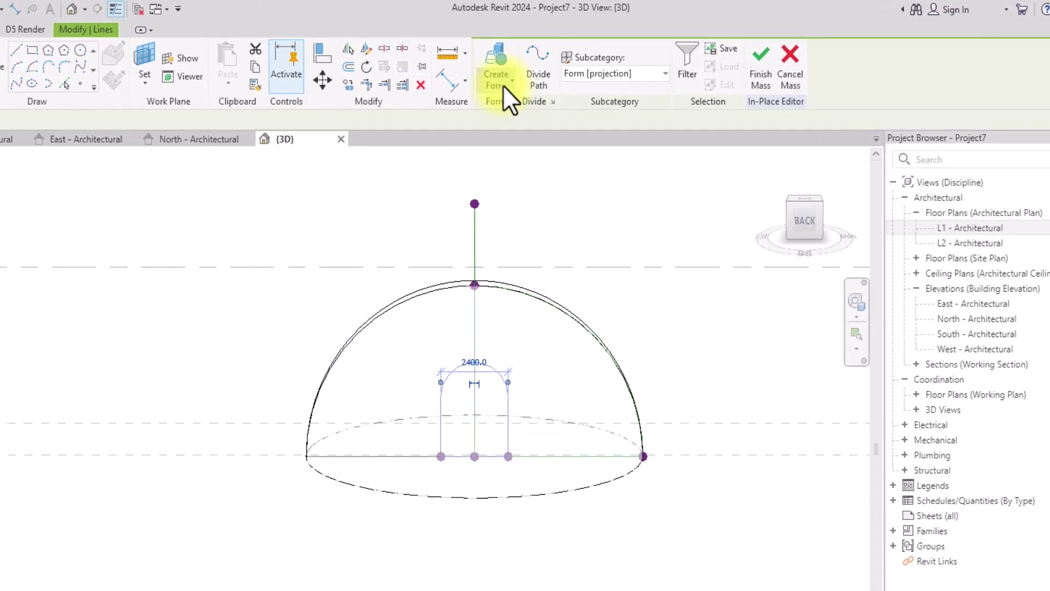
click(556, 64)
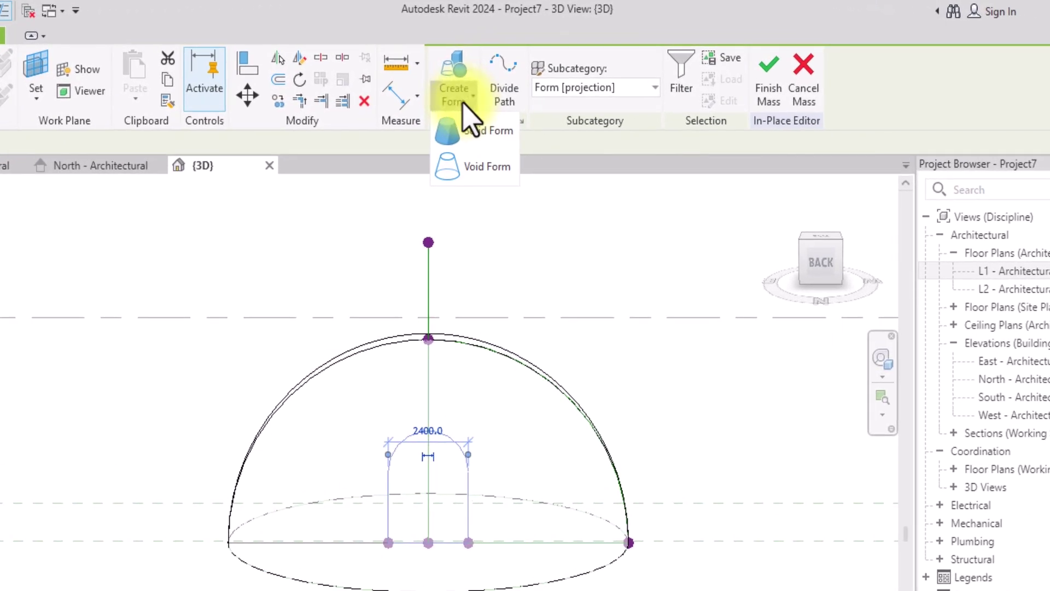
click(475, 166)
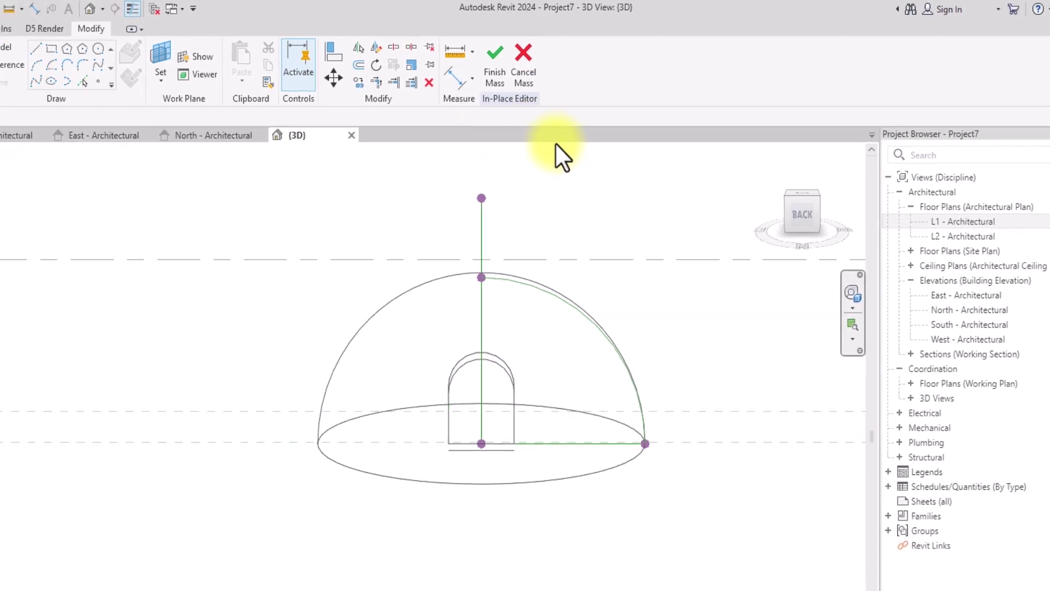
Stretch the void through the dome wall to cut the arched tunnel.
click(828, 192)
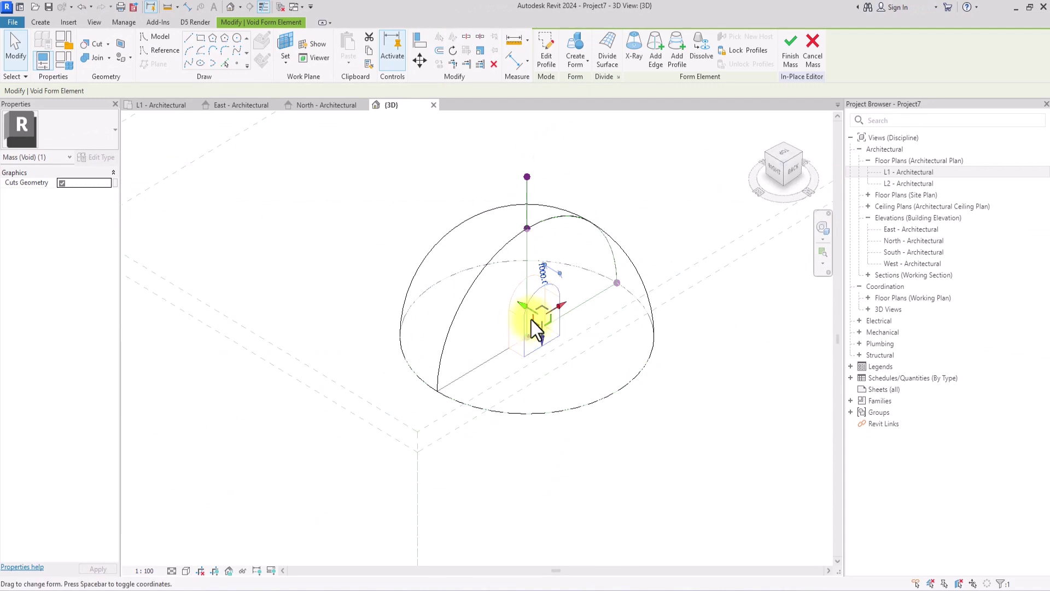
drag(536, 328, 651, 411)
click(511, 517)
mouse_move(511, 517)
middle_down()
mouse_move(299, 513)
mouse_move(513, 518)
mouse_move(677, 562)
middle_up()
Finish the in-place dome mass and save the project as ARTIC.
click(545, 48)
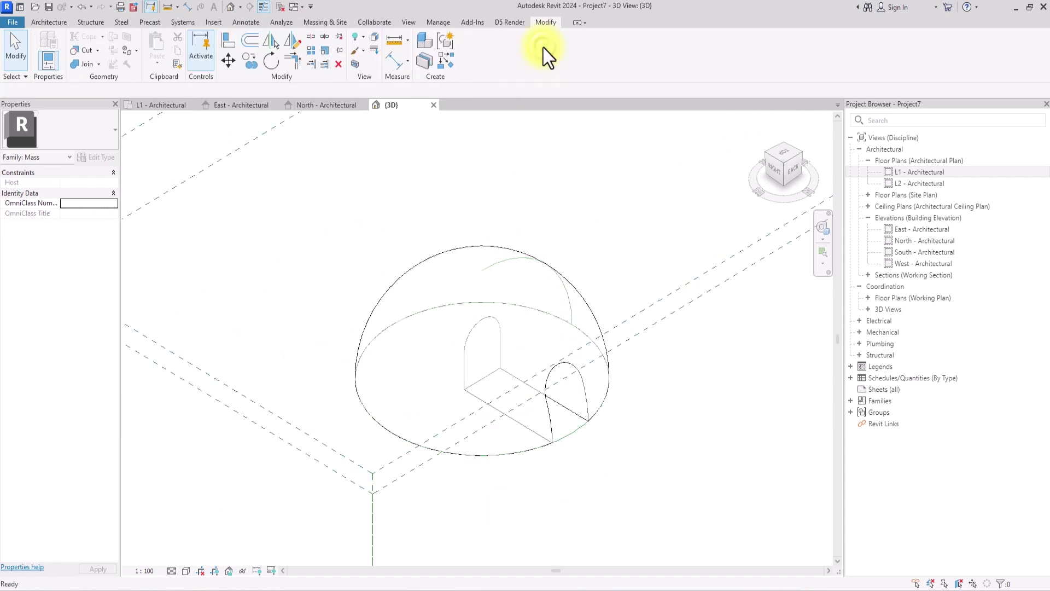
mouse_move(780, 166)
mouse_down()
mouse_move(687, 136)
mouse_move(723, 157)
mouse_move(780, 166)
mouse_up()
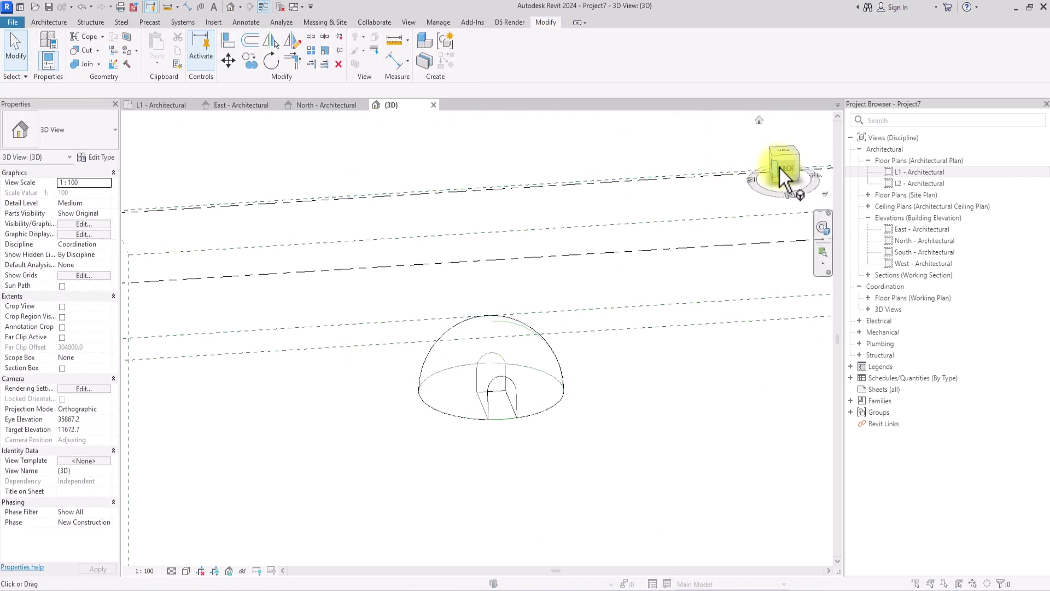
key(ctrl+s)
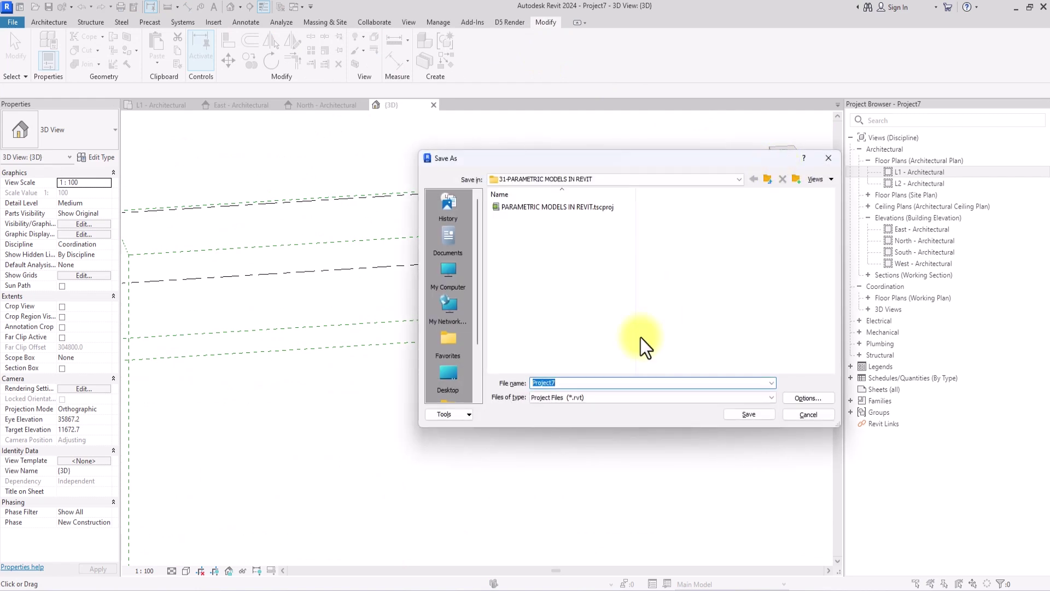
text(ARTIC)
click(757, 415)
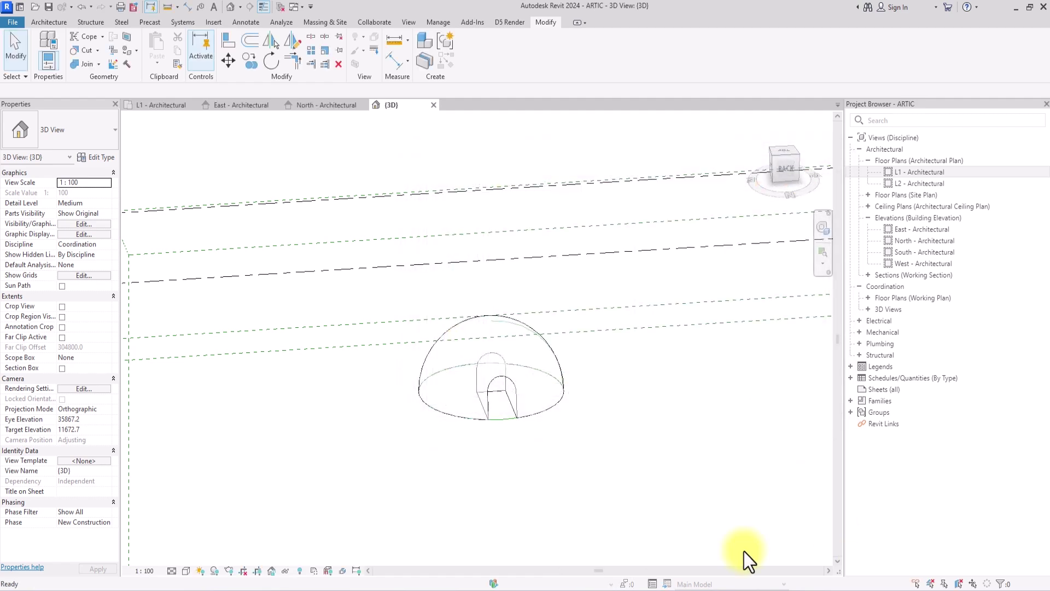
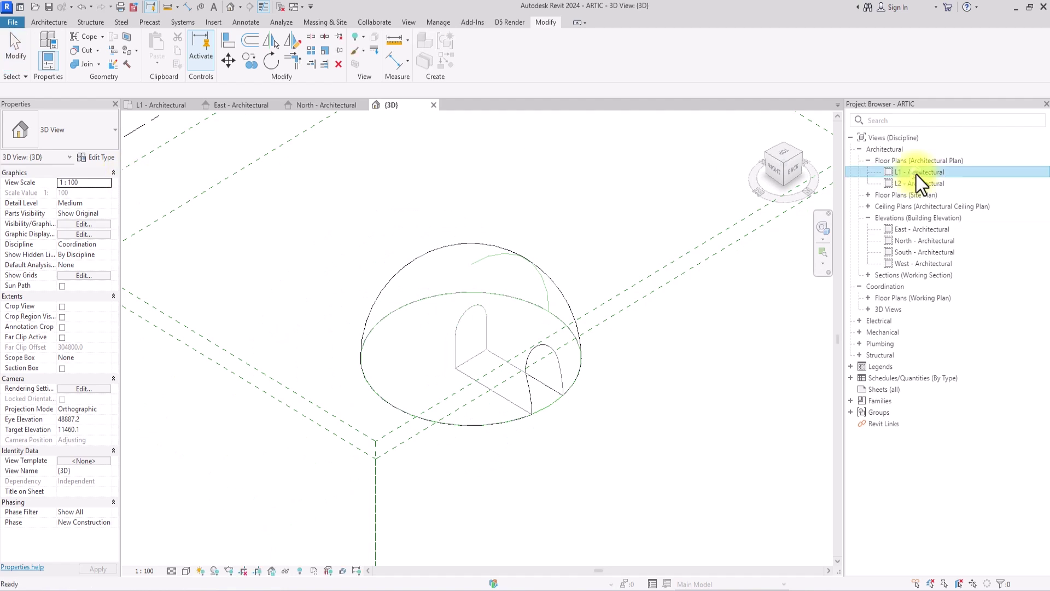
Open the L1 - Architectural floor plan and bring up the Massing & Site tools.
double_click(917, 174)
click(331, 22)
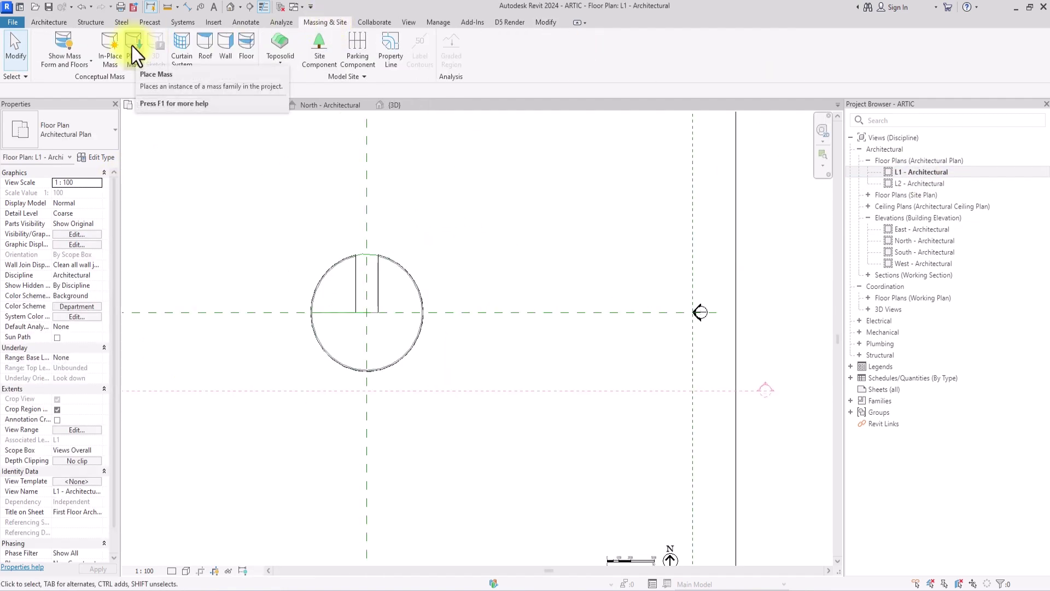
Start in-place Mass 2 with model lines on the centre reference plane, shown in North elevation.
click(104, 44)
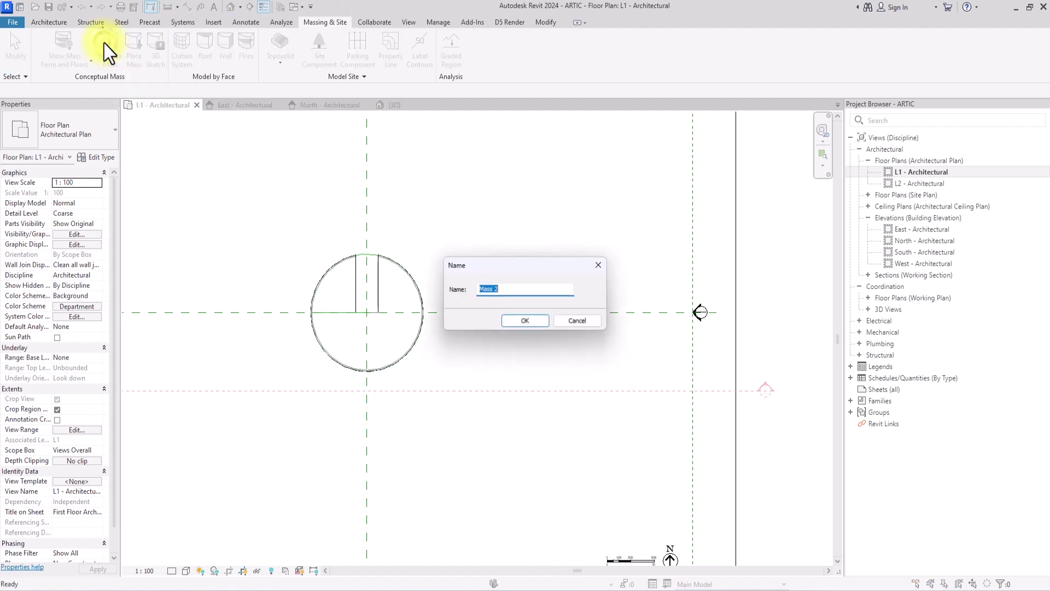
click(526, 321)
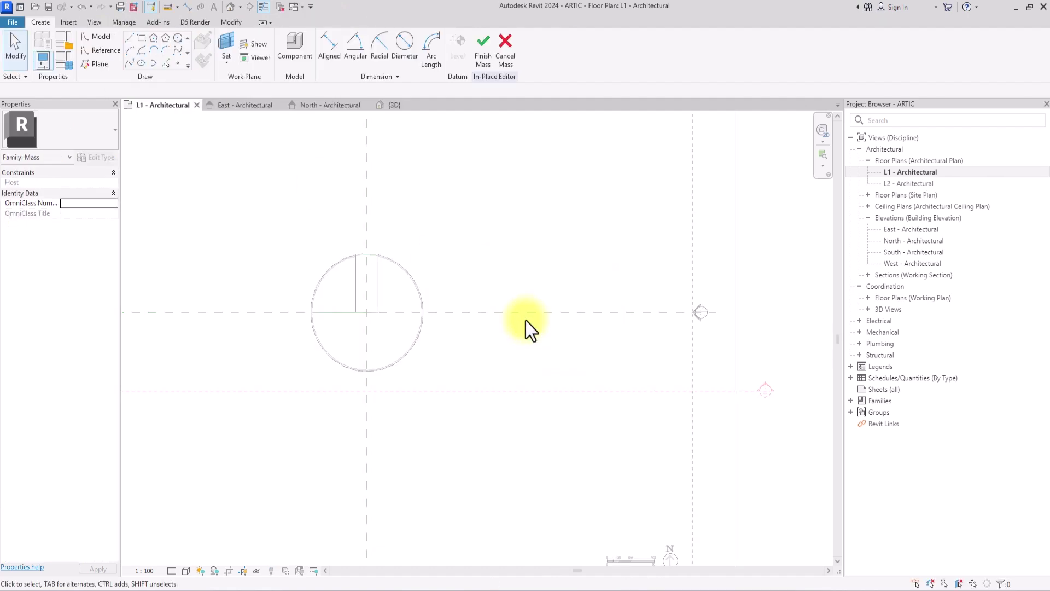
click(109, 41)
click(287, 61)
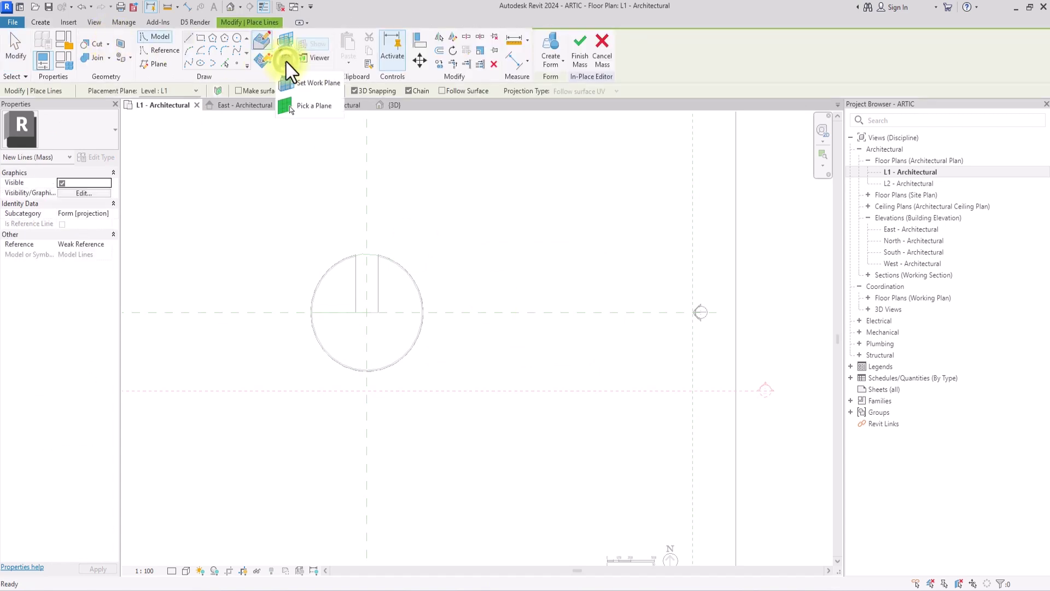
click(321, 107)
click(285, 314)
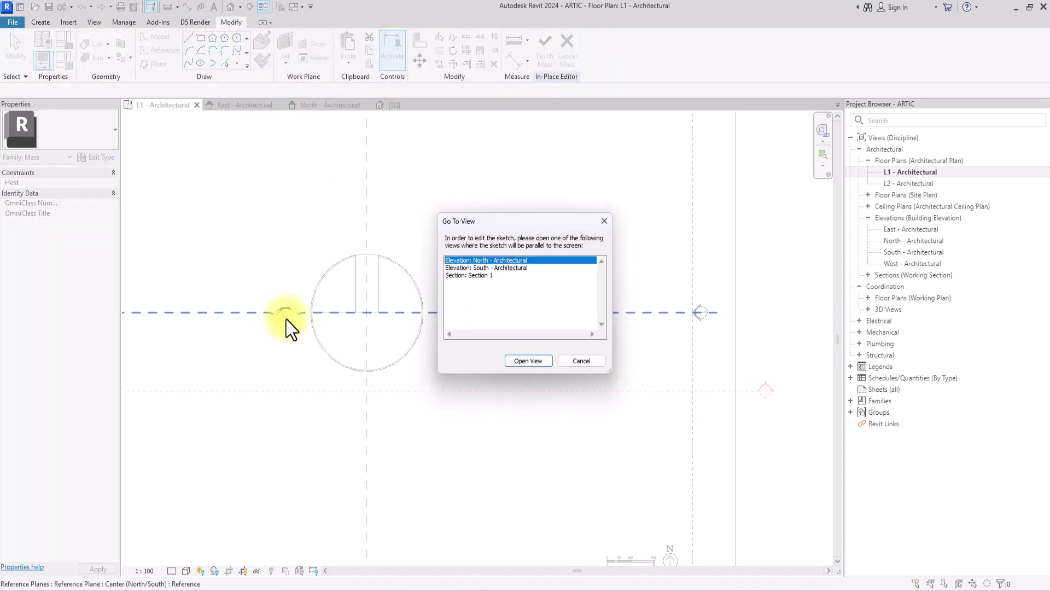
click(535, 360)
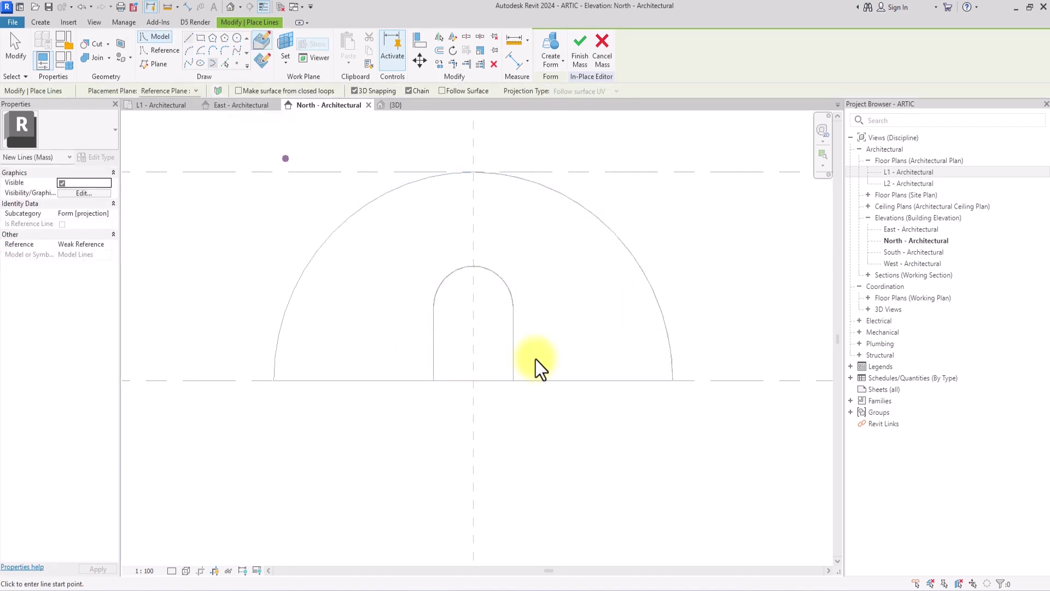
Pick the door outline's left side, top arc, right side and baseline as mass lines.
click(226, 63)
click(432, 353)
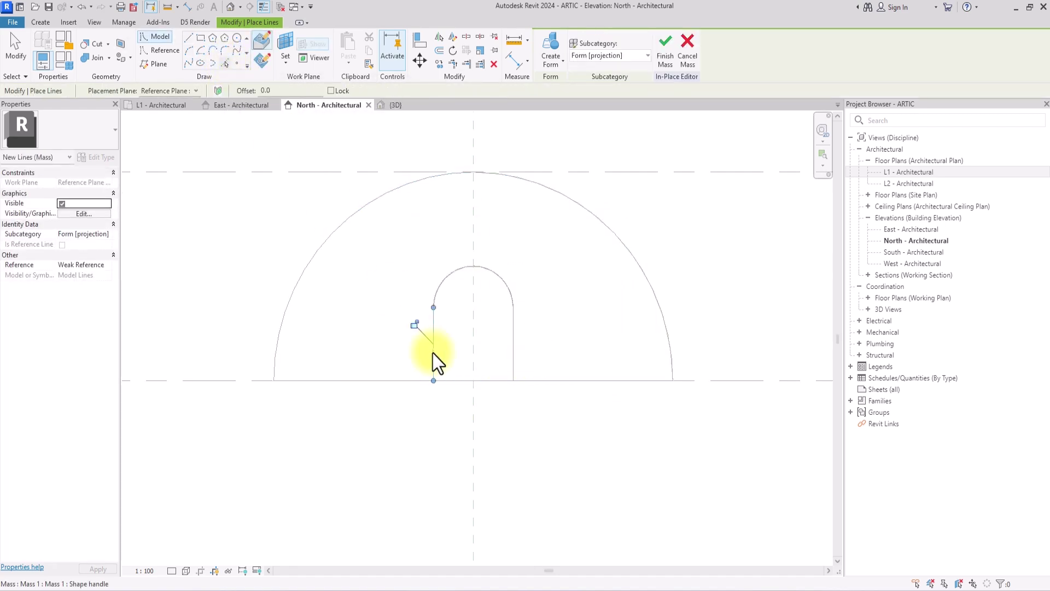
click(443, 278)
click(514, 361)
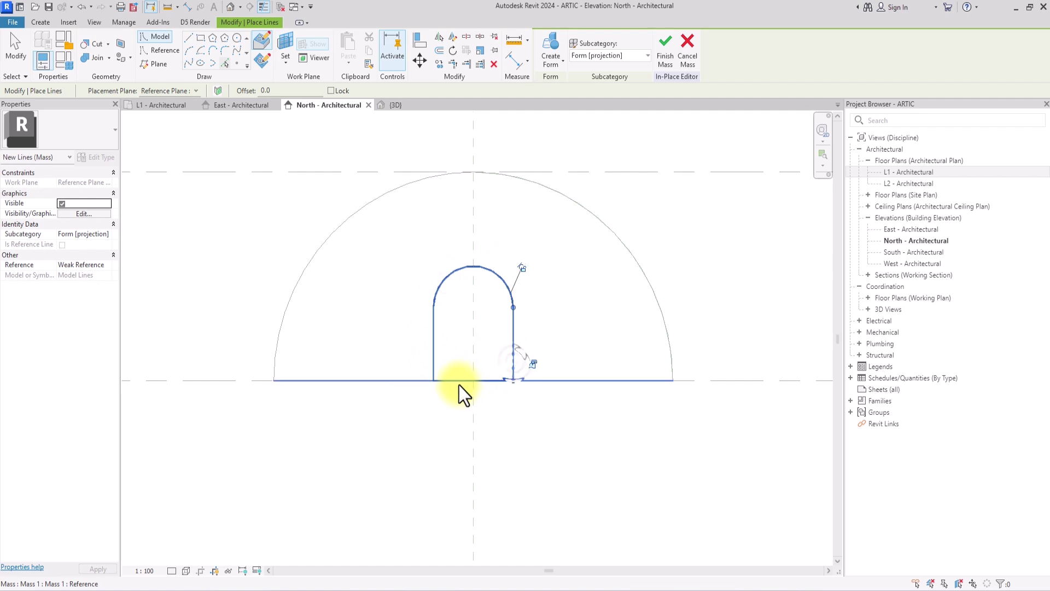
click(458, 385)
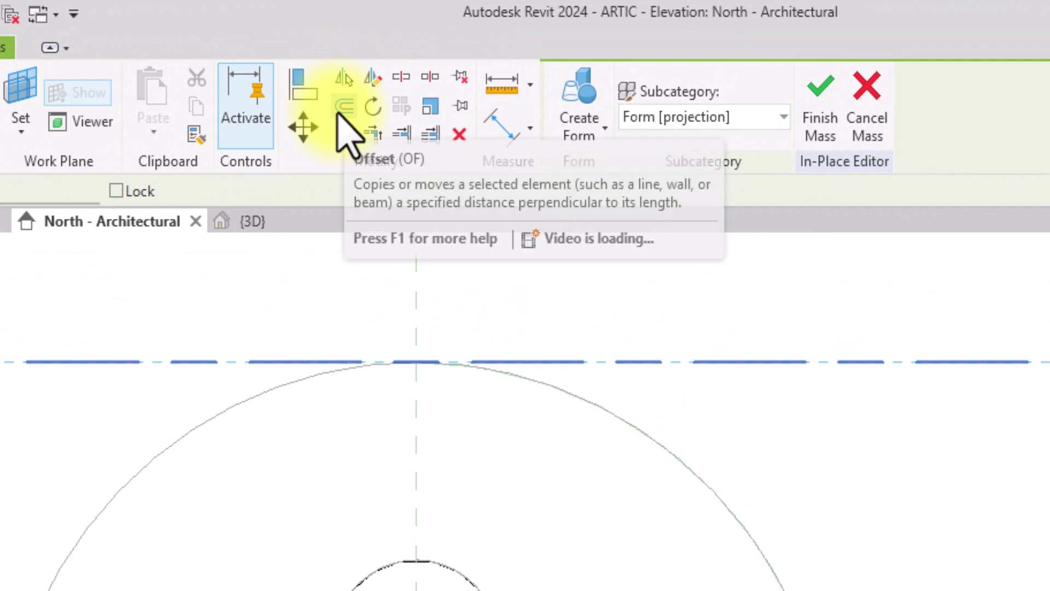
Offset the outline 225 outward and copy the baseline across to the right base.
click(338, 113)
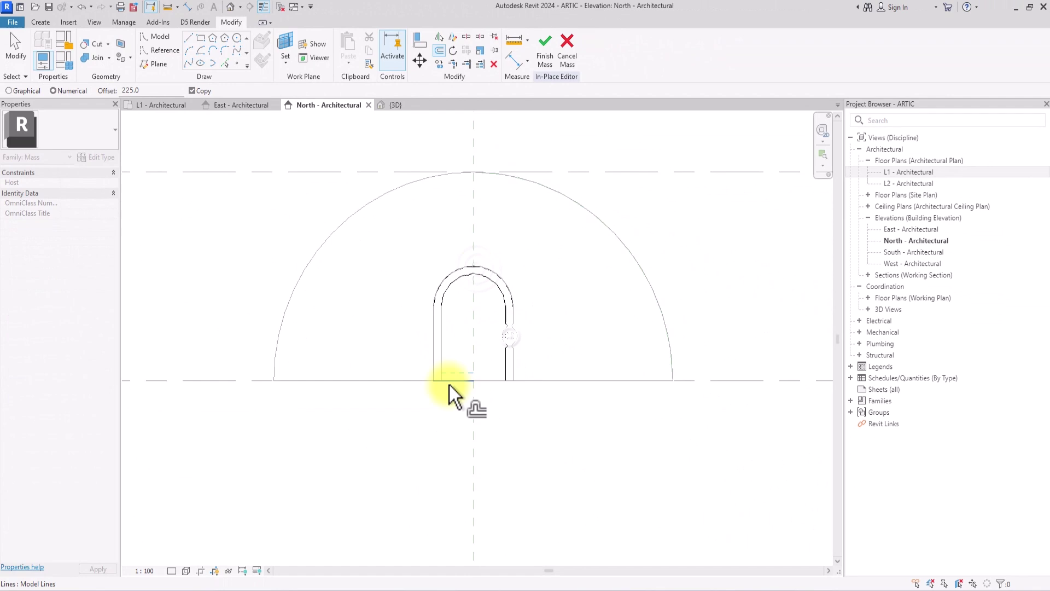
scroll(448, 385, up, 2)
key(Escape)
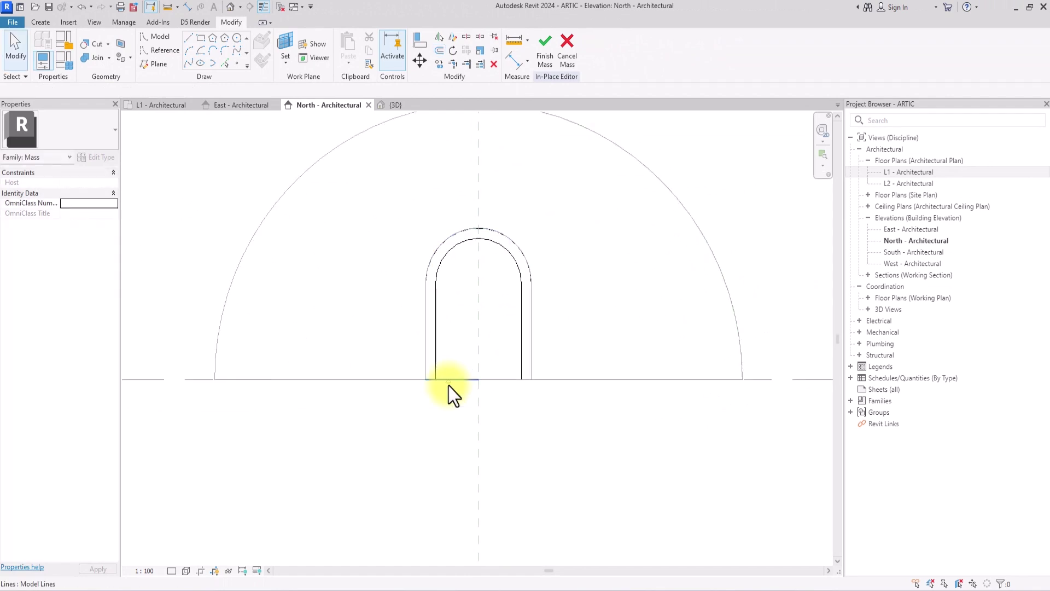
click(449, 385)
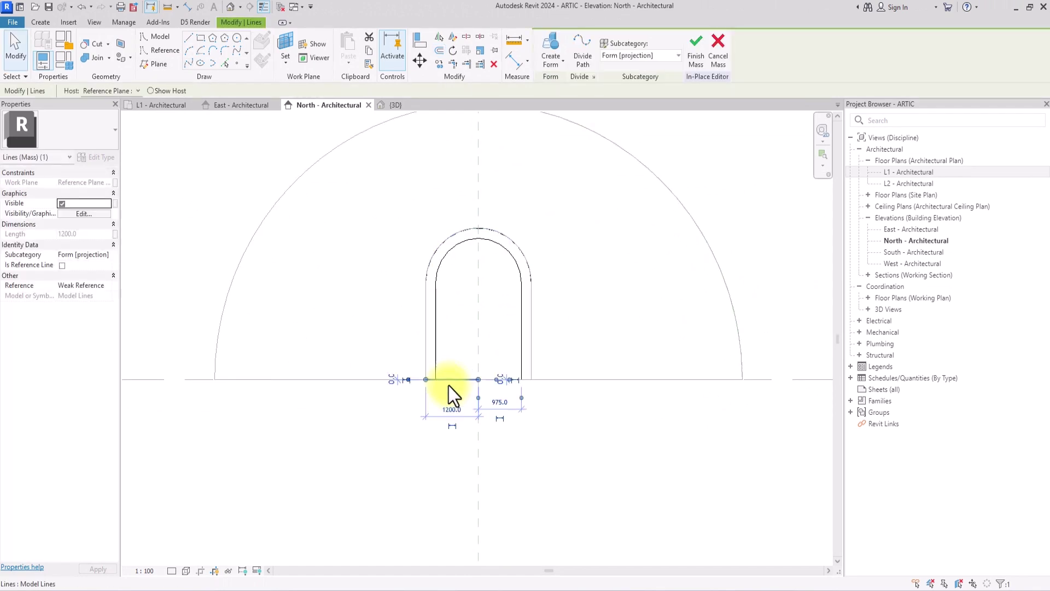
click(437, 67)
click(478, 379)
click(531, 377)
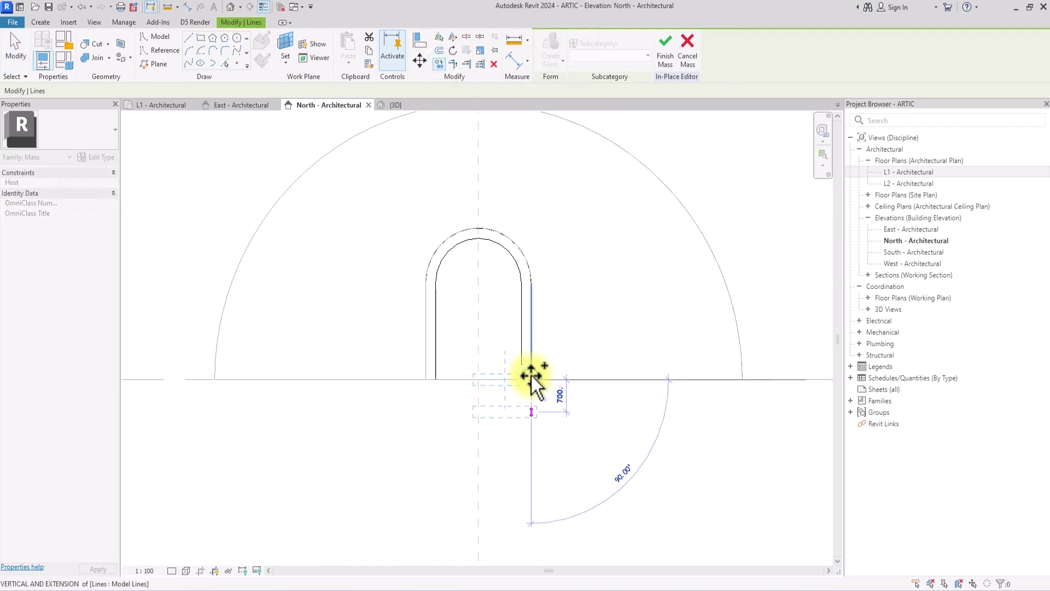
click(531, 375)
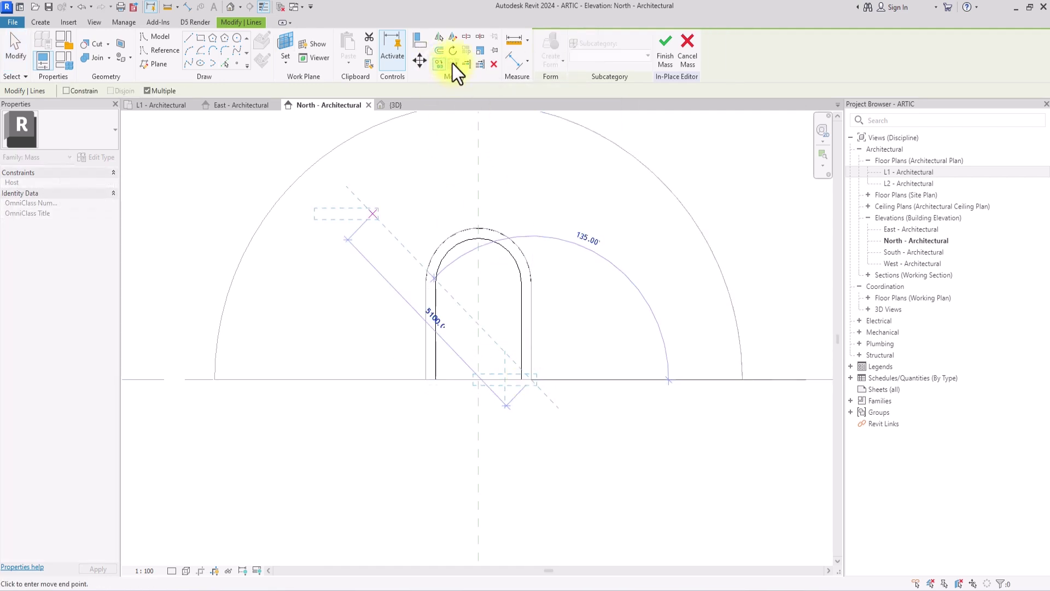
Trim the left and right corners to close the arch profile.
click(453, 64)
click(525, 379)
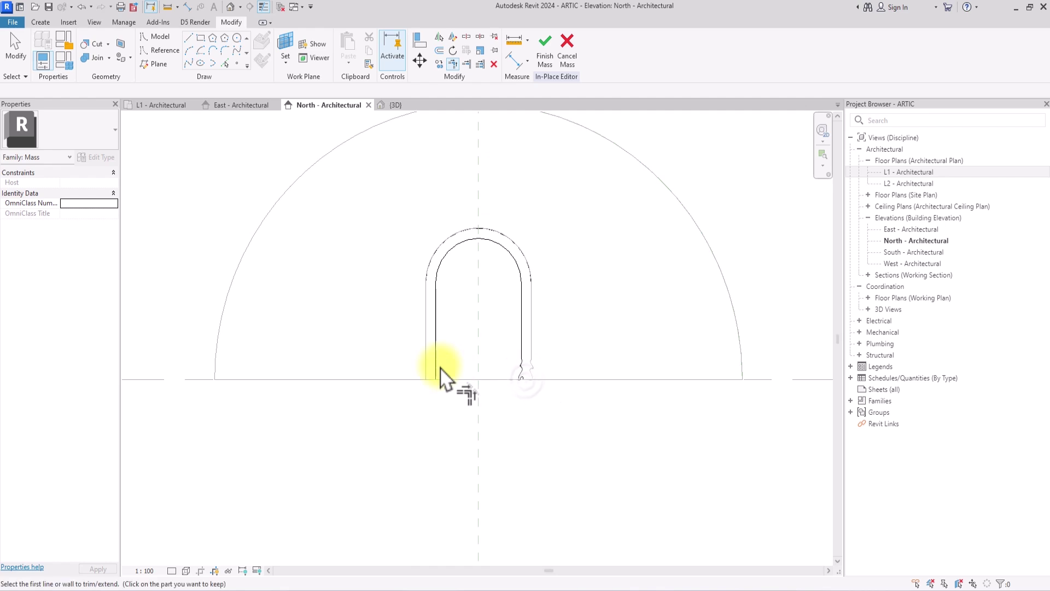
click(438, 368)
click(430, 379)
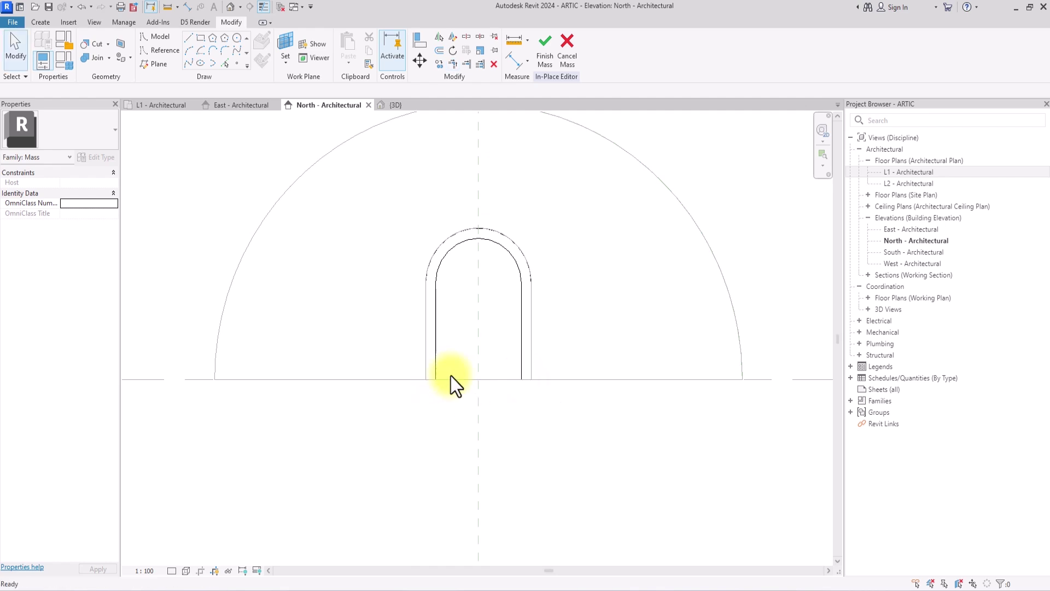
In 3D, turn the arch profile into a solid form and extrude it into a long vault.
click(230, 6)
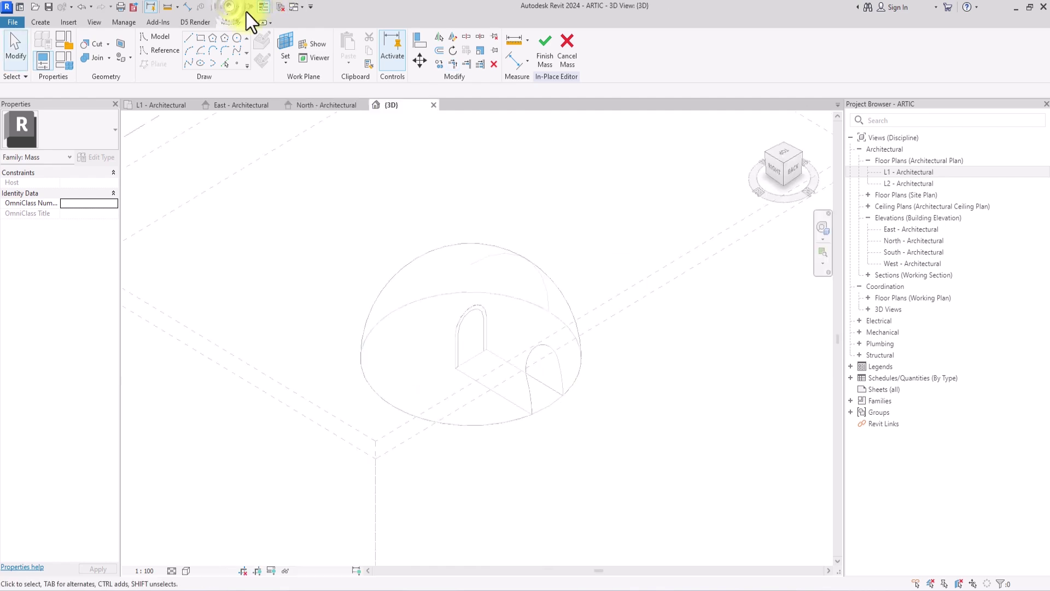
click(474, 326)
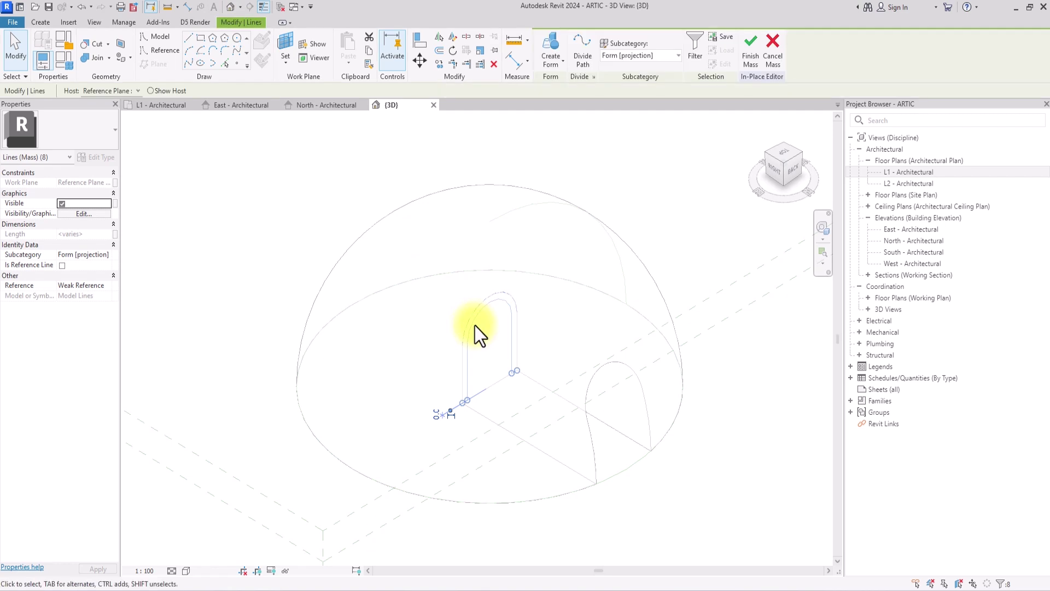
click(557, 44)
middle_drag(574, 306, 413, 168)
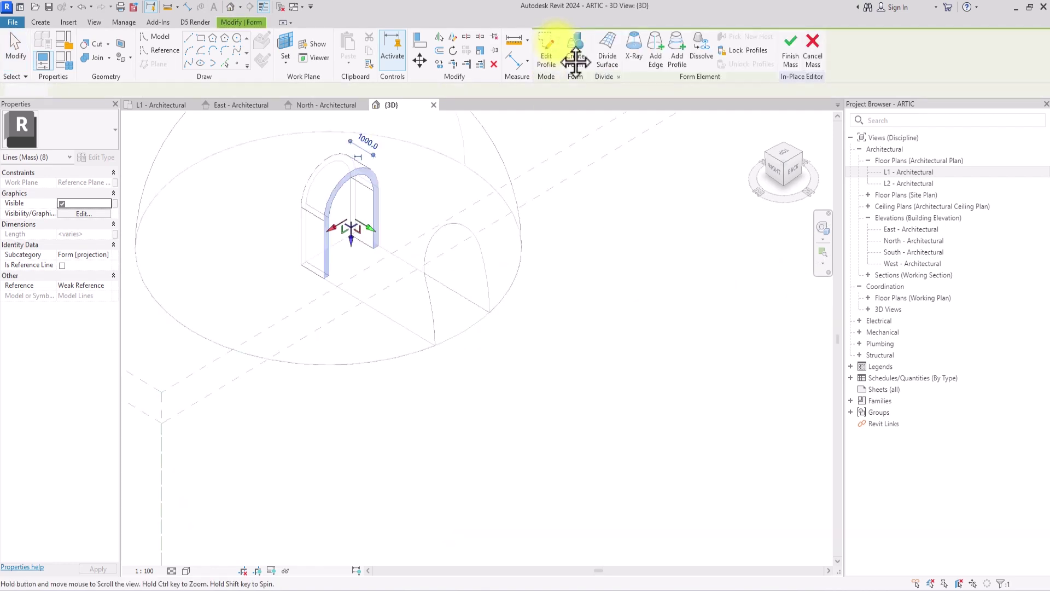
drag(371, 229, 511, 343)
click(500, 421)
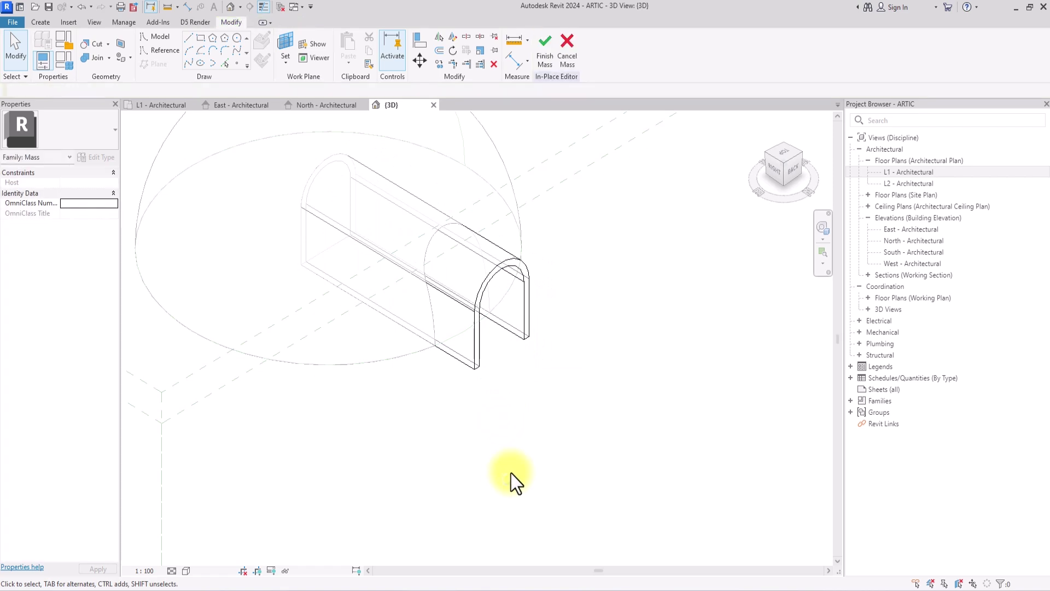
Finish Mass 2 and orbit to an oblique view of the dome and tunnel.
drag(782, 179, 597, 179)
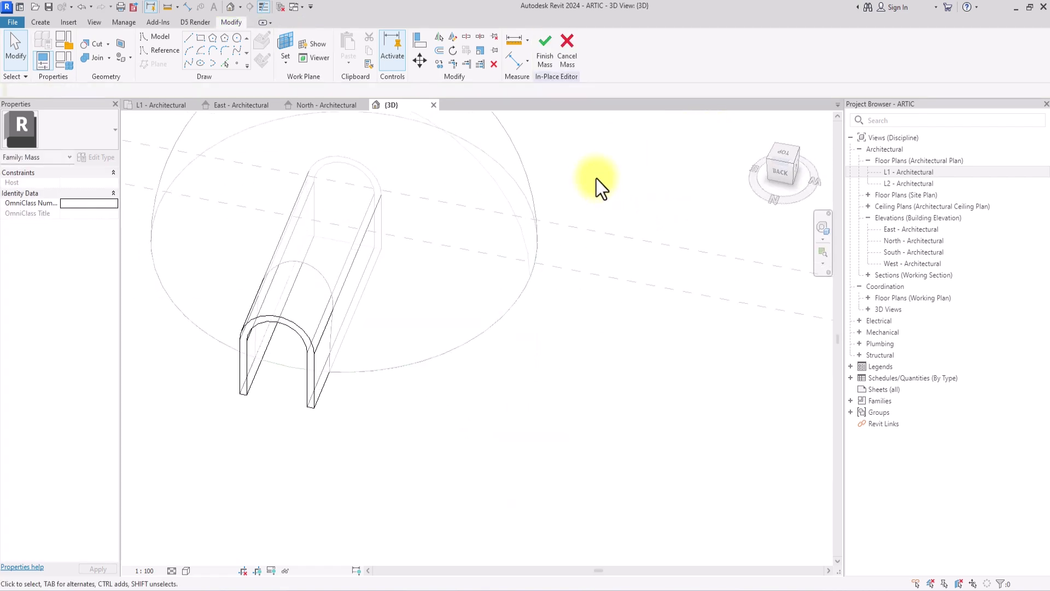
click(546, 55)
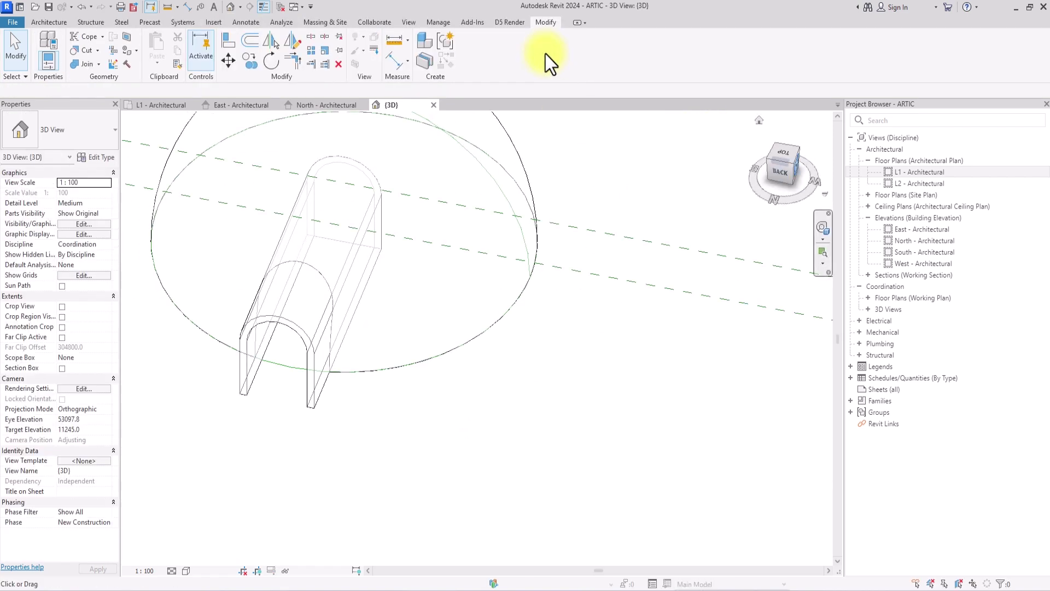
click(777, 170)
drag(763, 121, 147, 169)
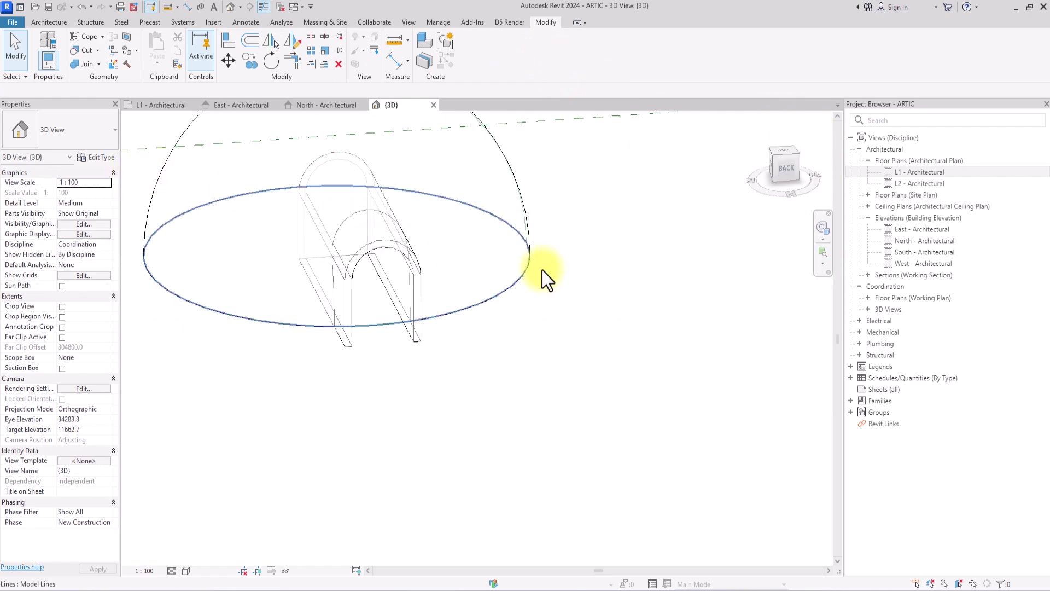
scroll(508, 243, down, 2)
middle_drag(471, 239, 471, 263)
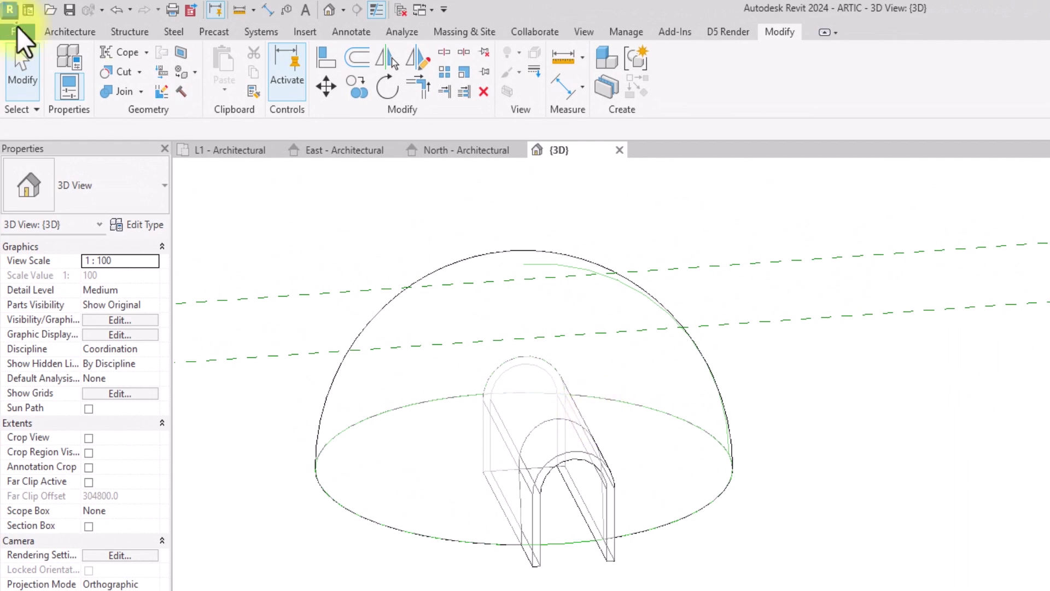
Create a new family from the English Metric Curtain Panel Pattern Based.rft template.
click(17, 29)
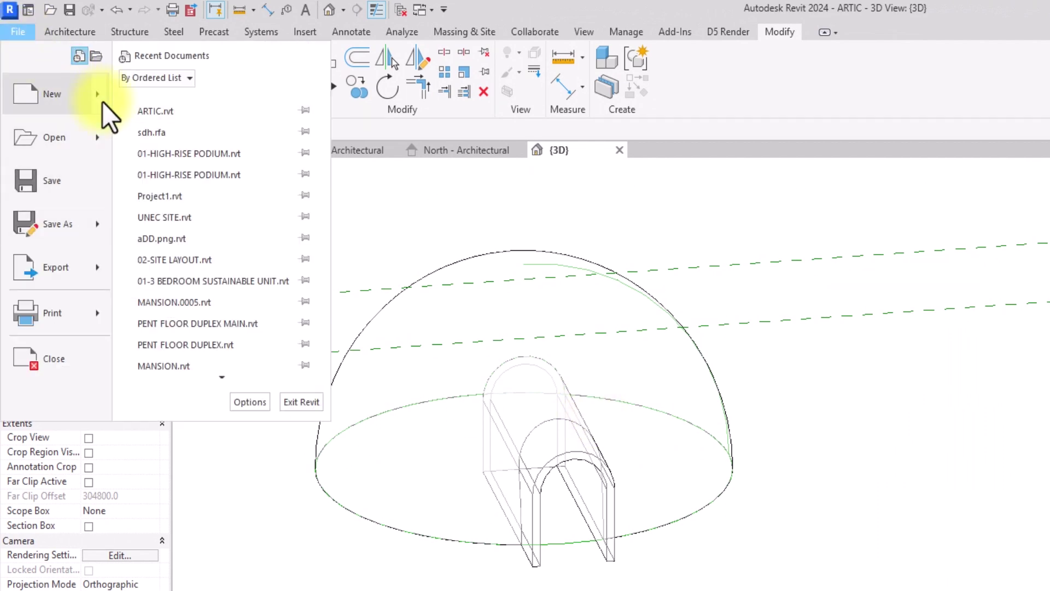
mouse_move(103, 102)
click(218, 156)
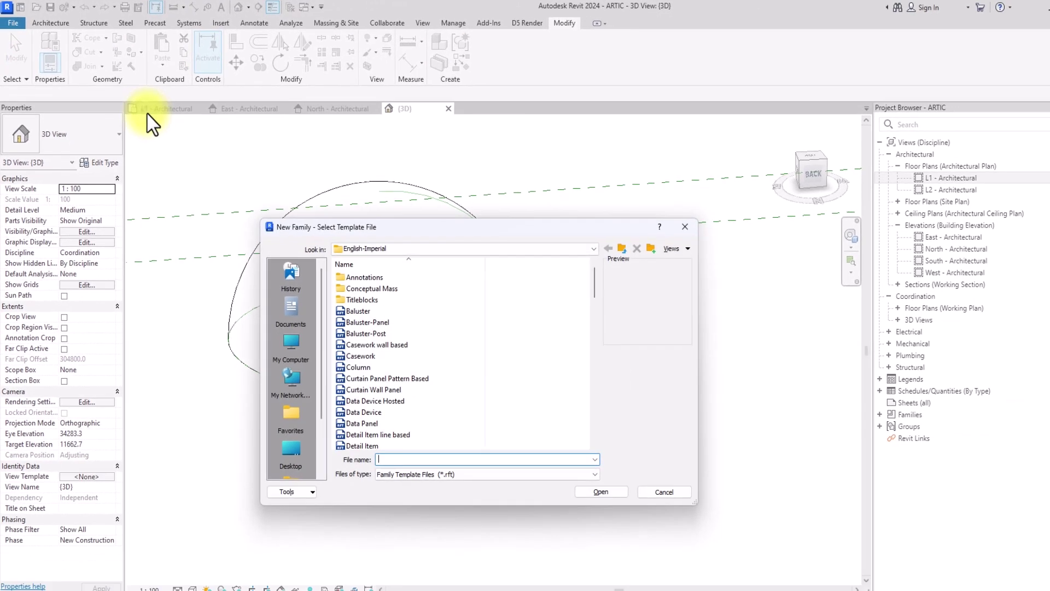
click(622, 248)
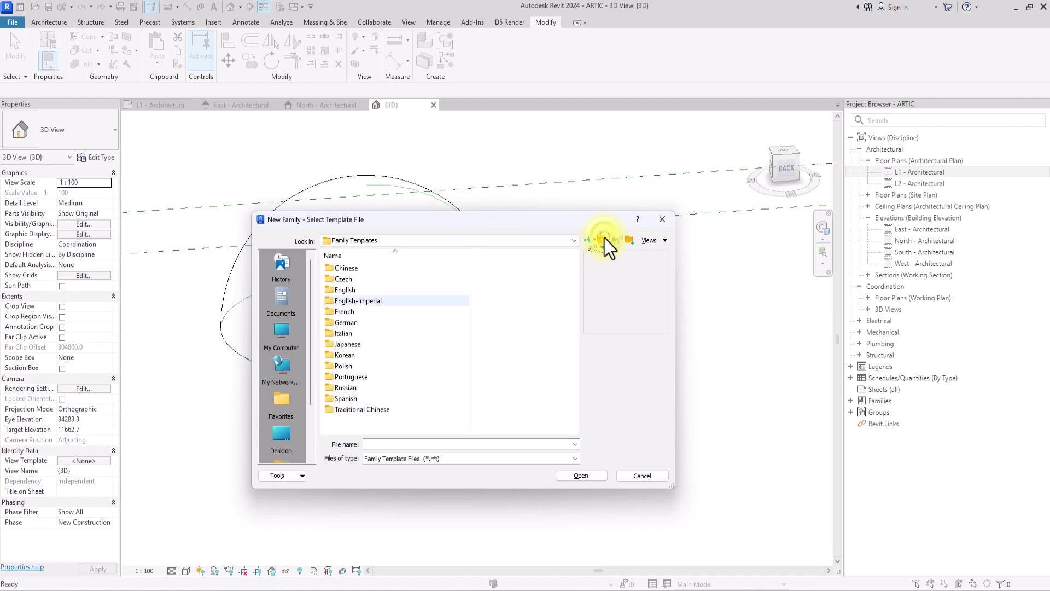
double_click(357, 292)
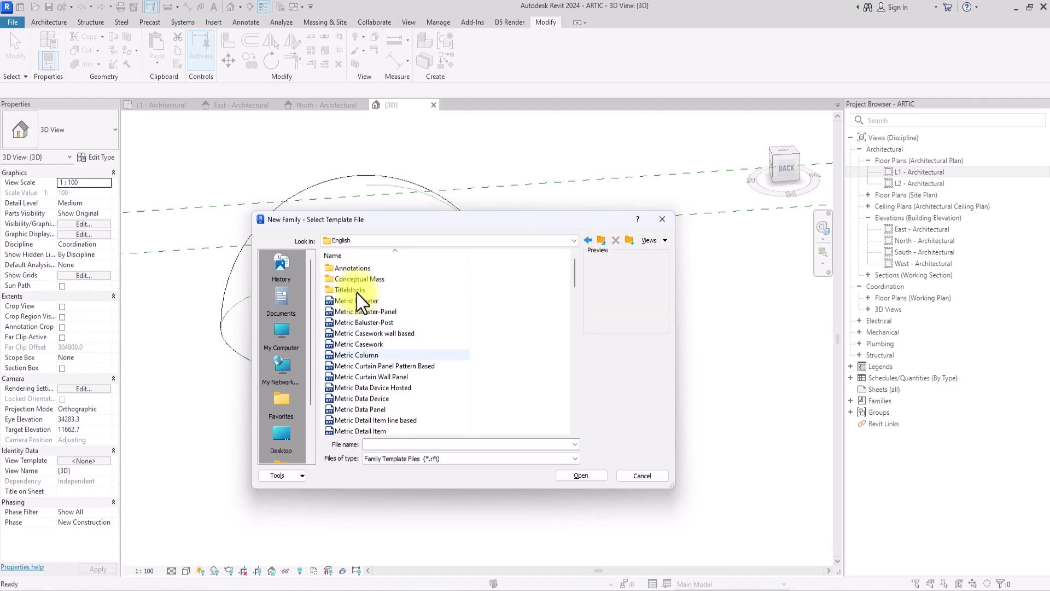
click(371, 370)
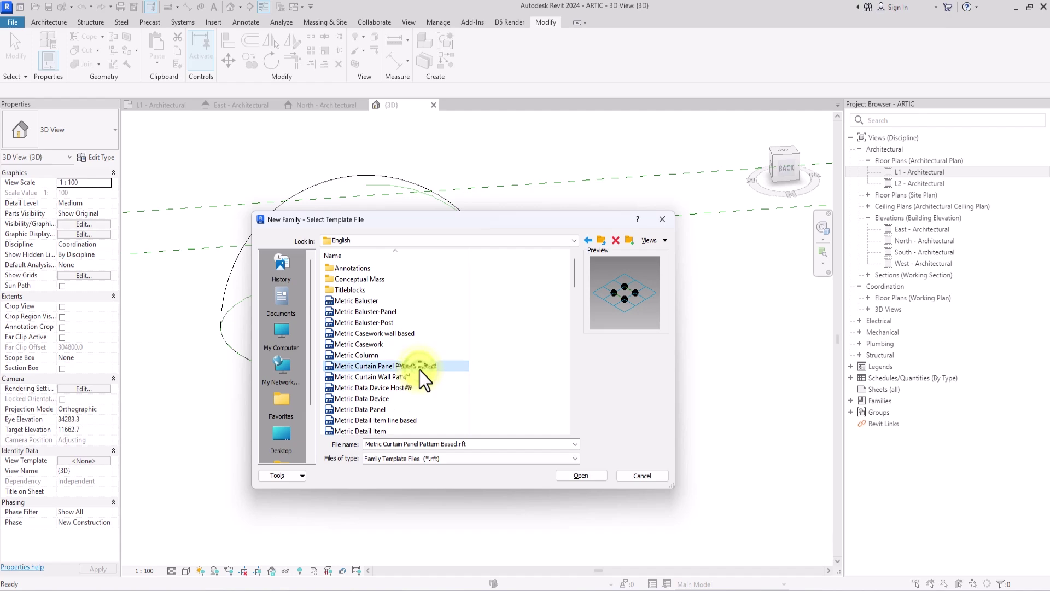
click(574, 475)
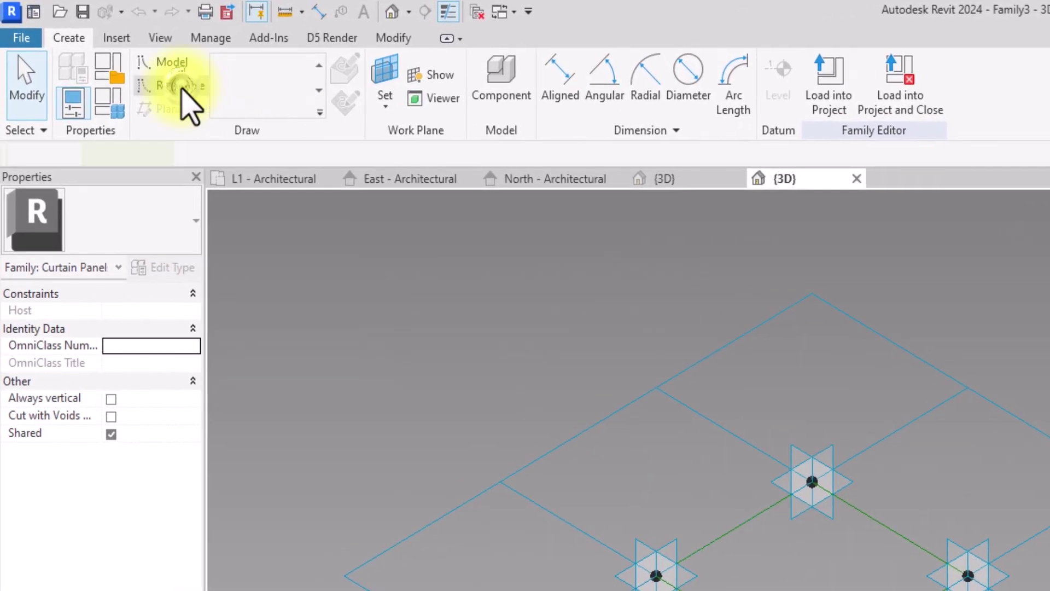
Host a reference point on adaptive point 4's work plane.
click(101, 50)
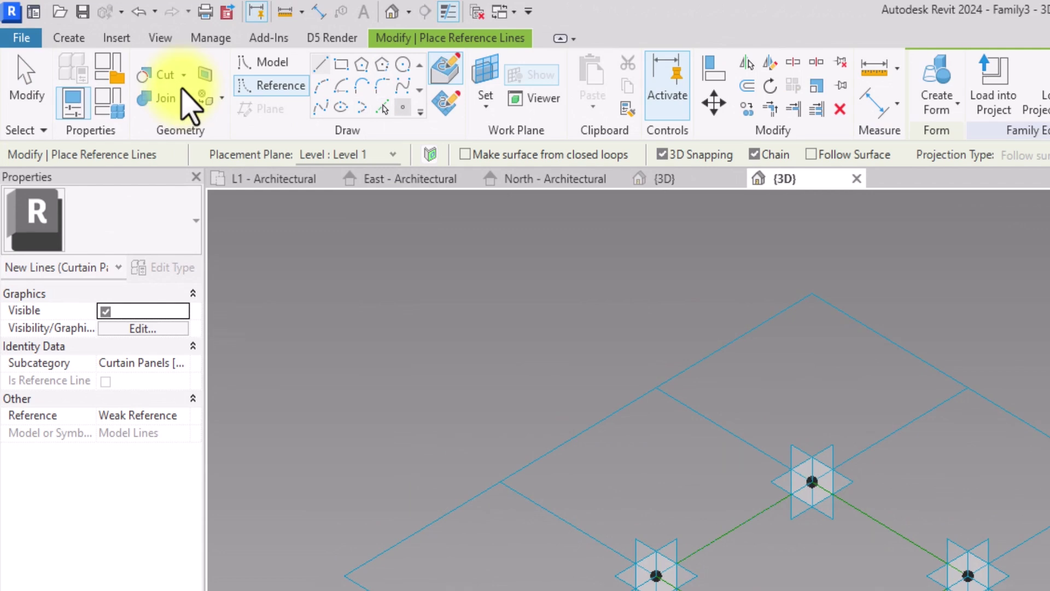
click(403, 107)
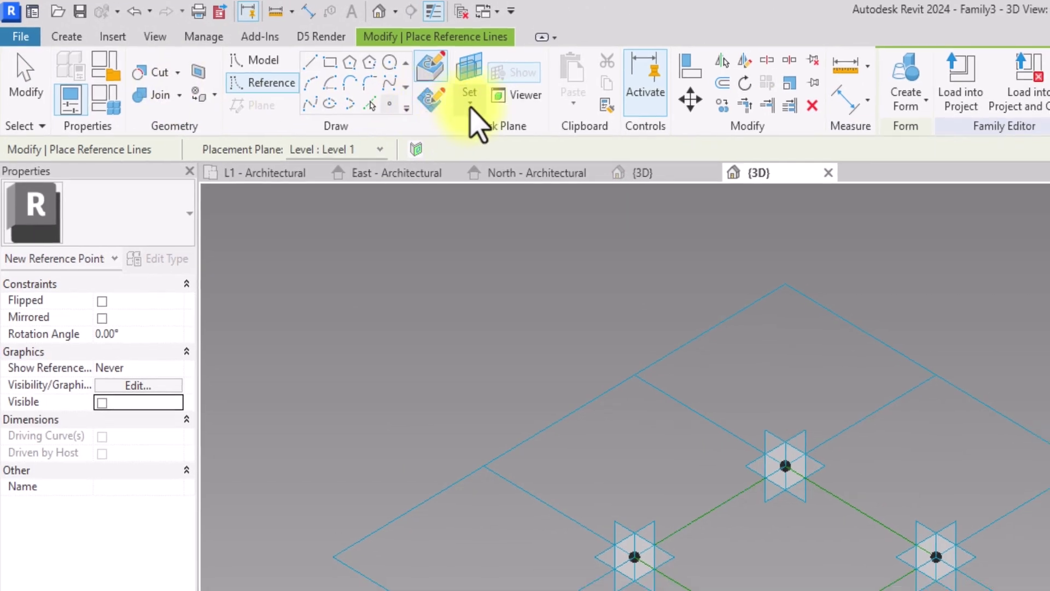
click(469, 104)
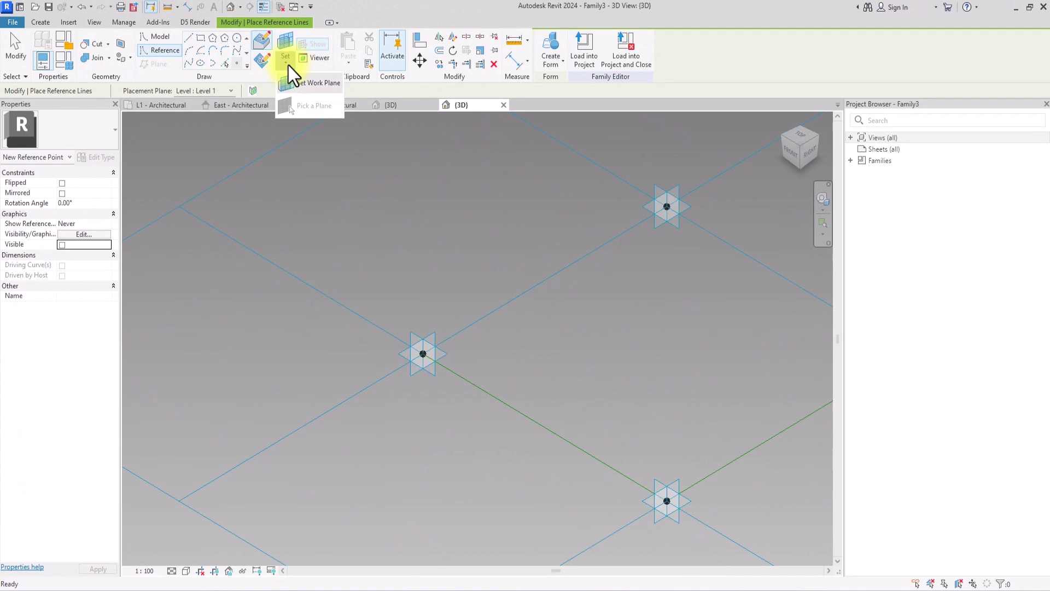
click(318, 83)
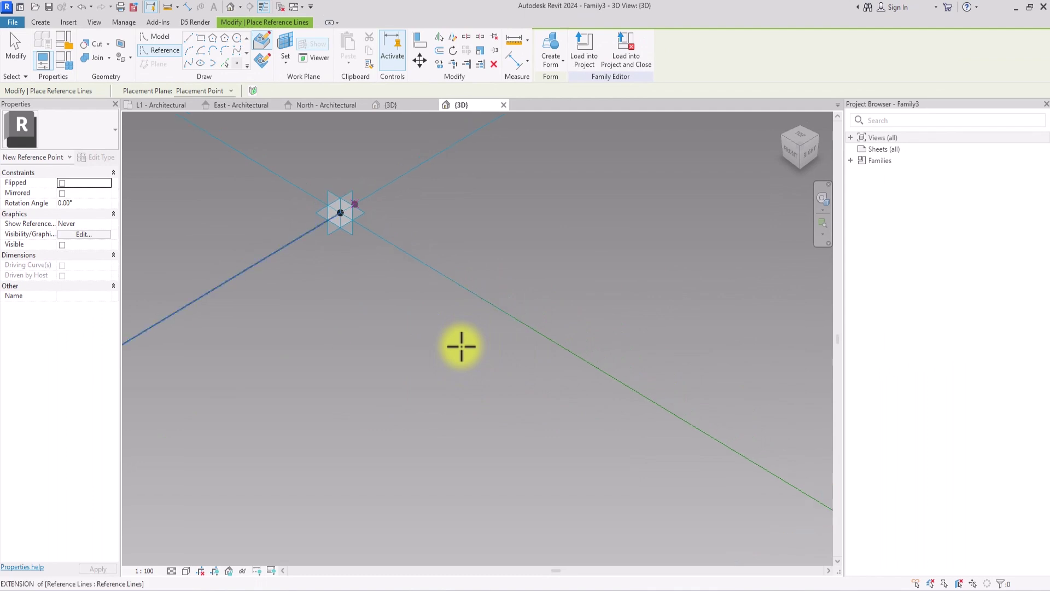
click(285, 61)
click(324, 86)
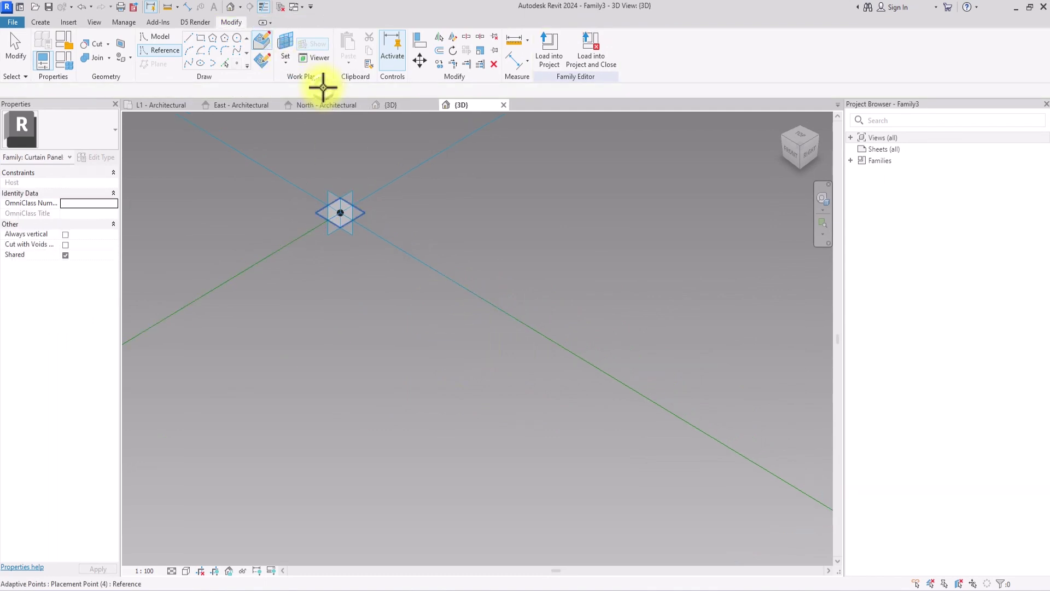
click(350, 214)
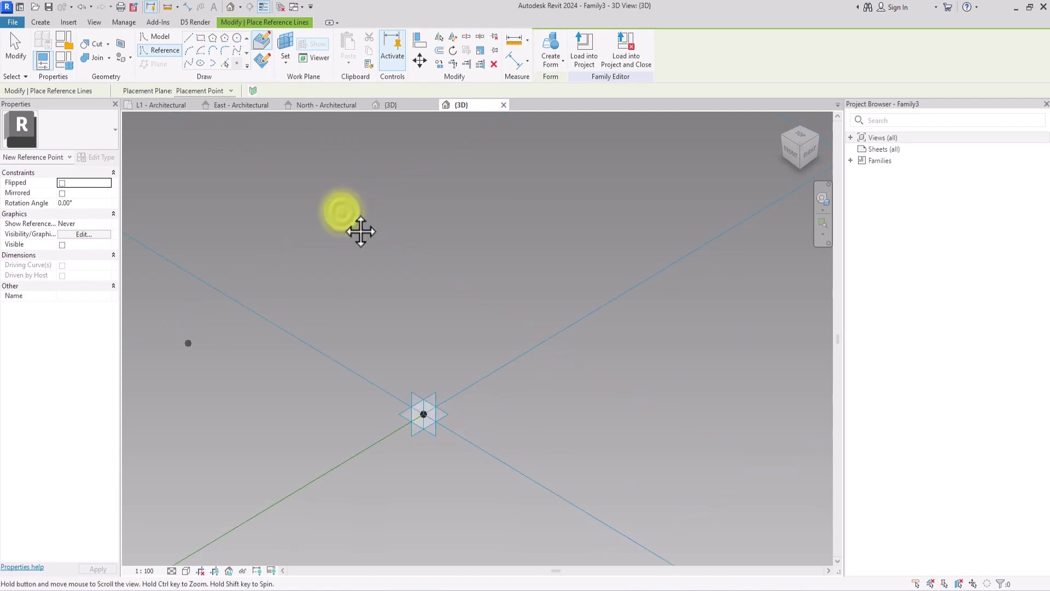
Host reference points on adaptive point 3 and the next adaptive point.
click(285, 61)
click(314, 84)
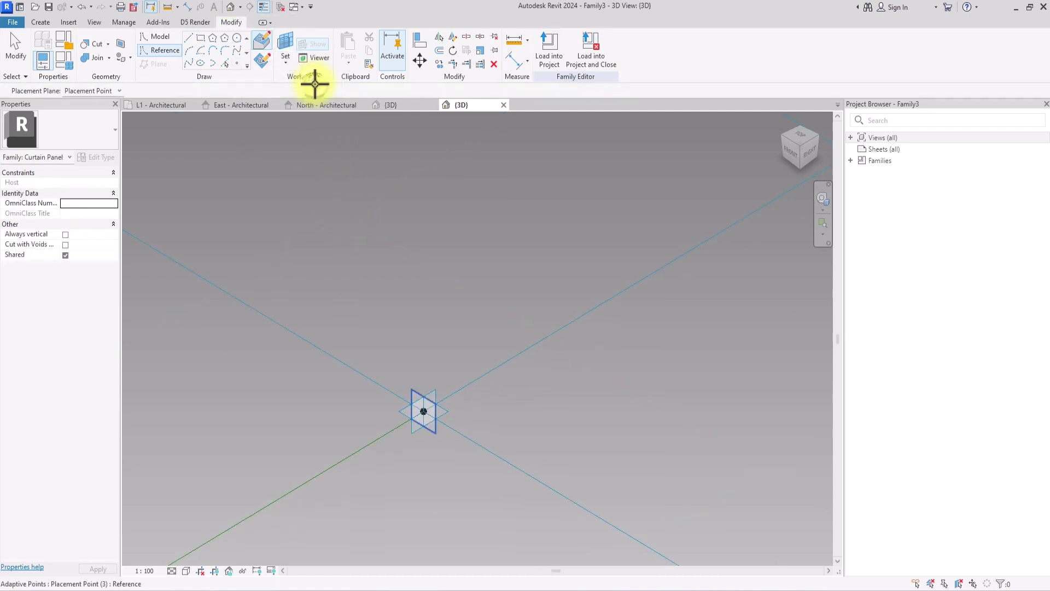
click(421, 413)
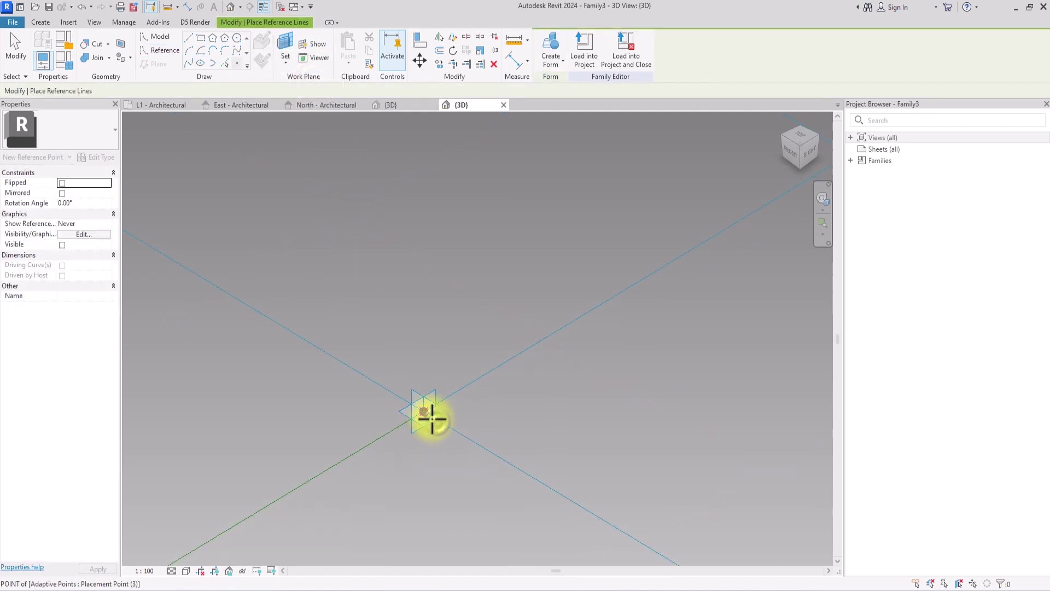
click(287, 66)
click(316, 88)
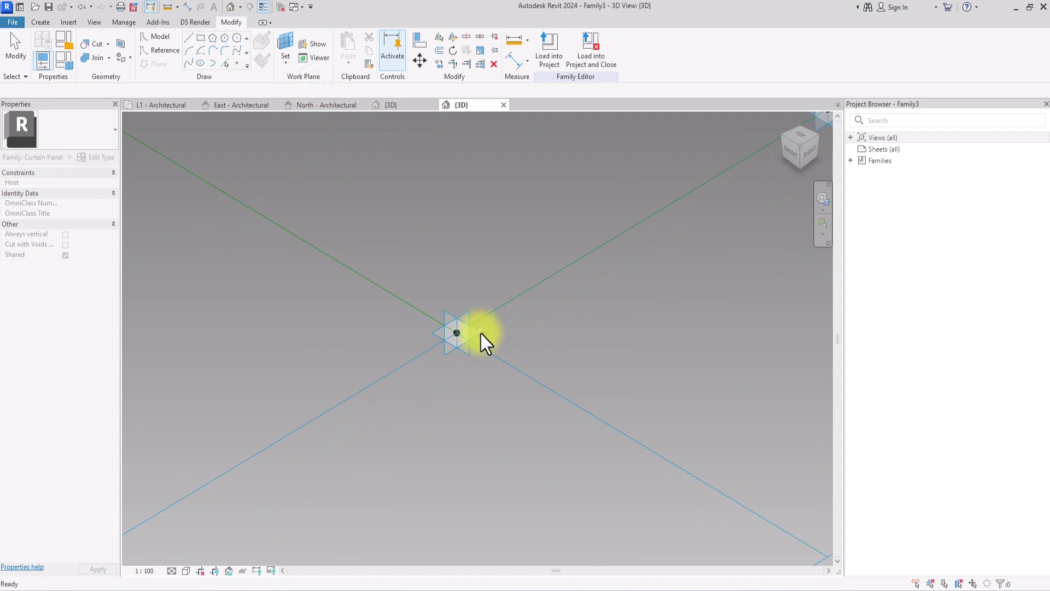
click(470, 331)
Window-select all the panel elements.
middle_drag(363, 264, 370, 390)
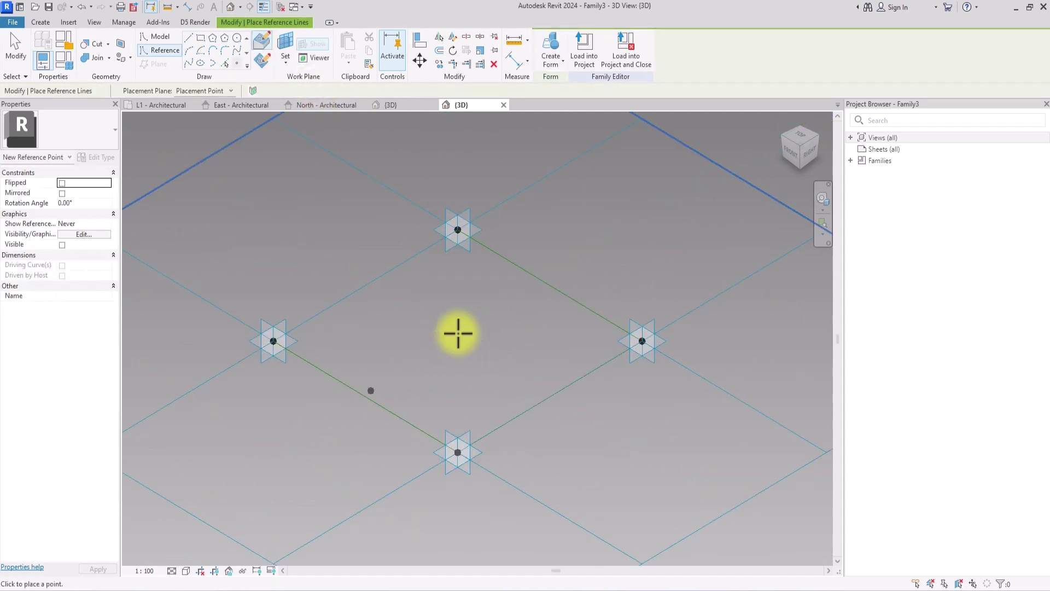
scroll(372, 358, down, 2)
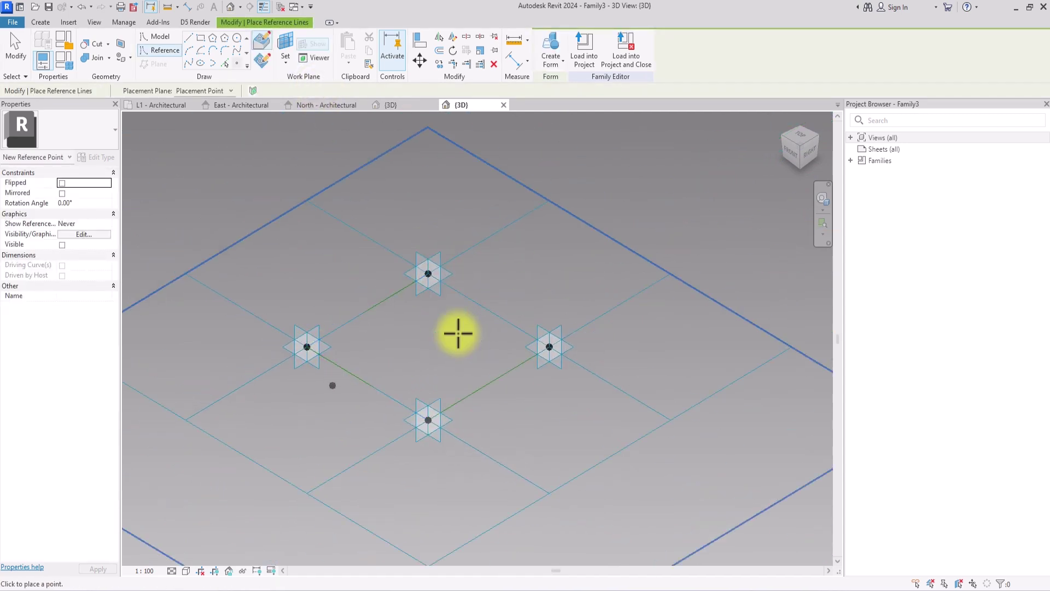
key(Escape)
drag(641, 170, 126, 513)
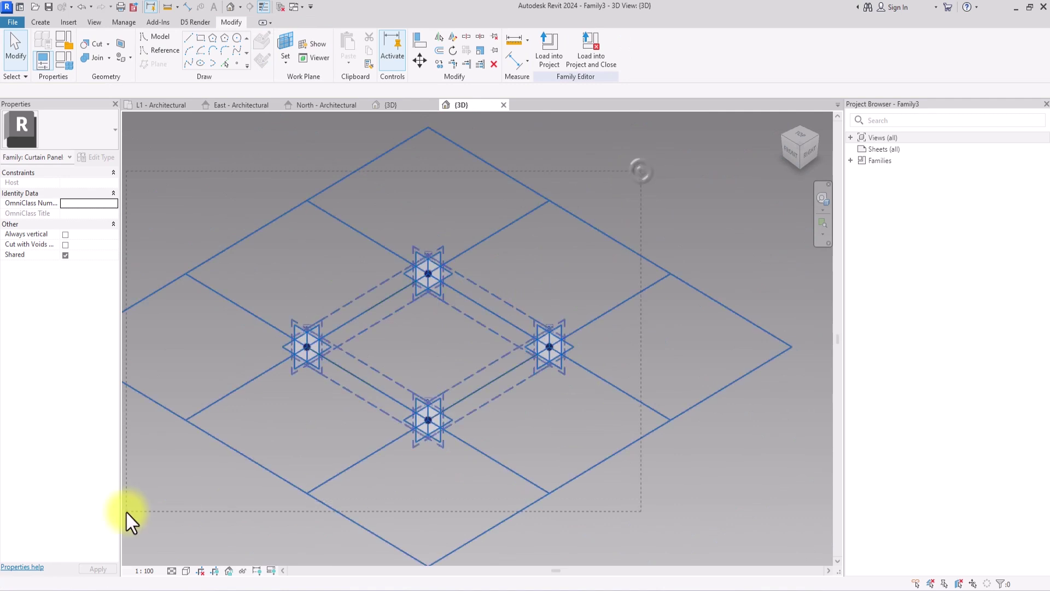
drag(157, 547, 158, 547)
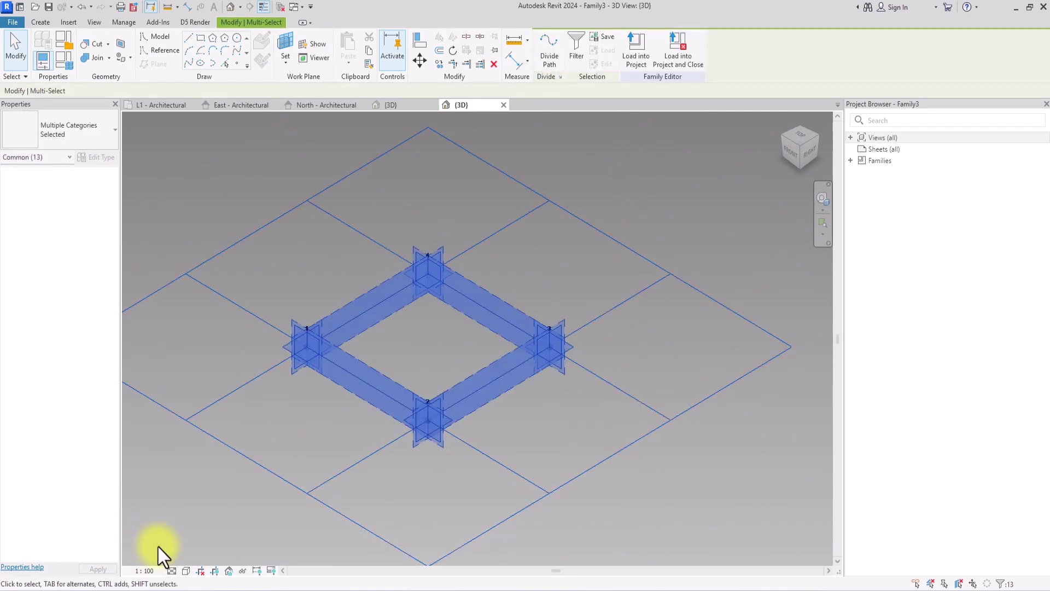
Filter the selection down to the four Reference Points and set their Offset to 225.
click(577, 44)
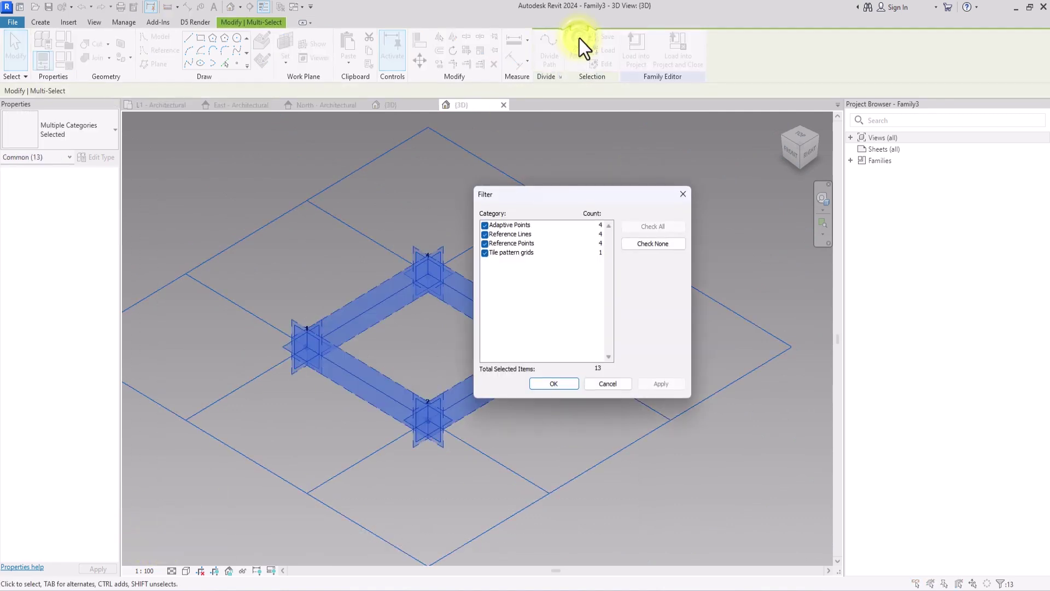
click(649, 244)
click(485, 243)
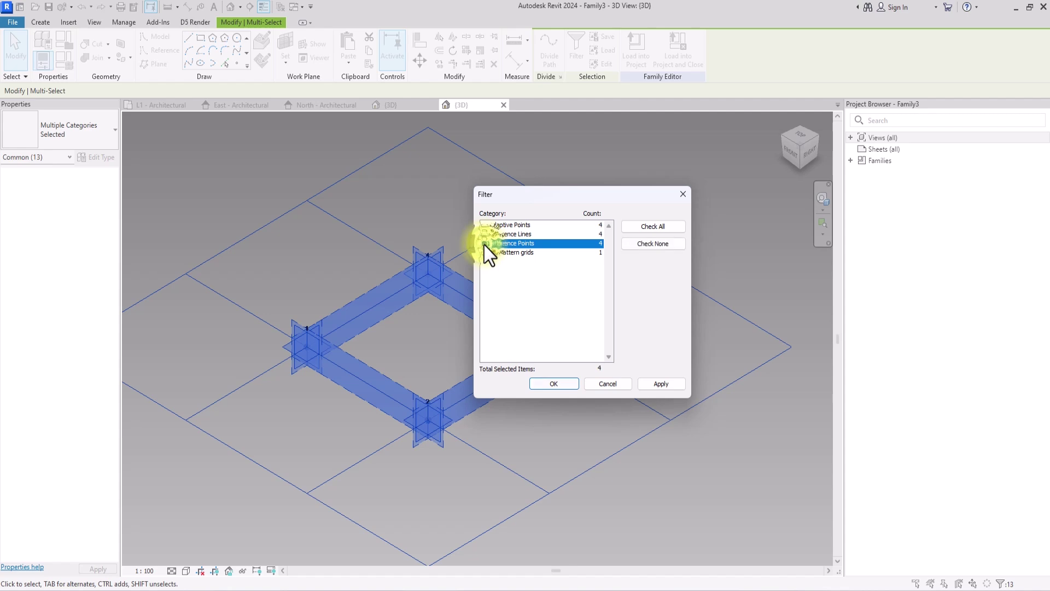
click(550, 383)
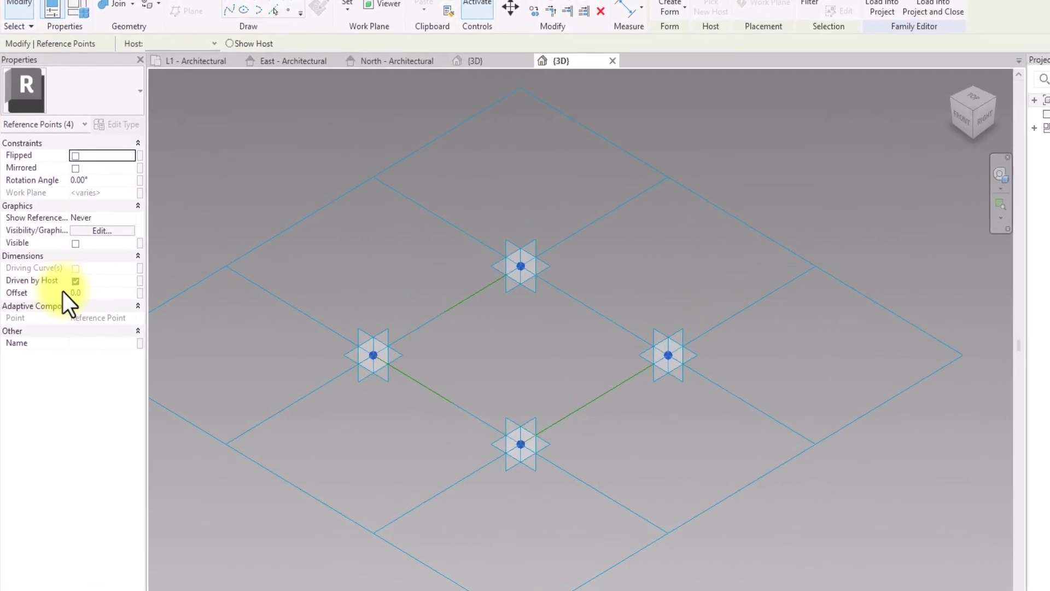
click(87, 294)
text(225)
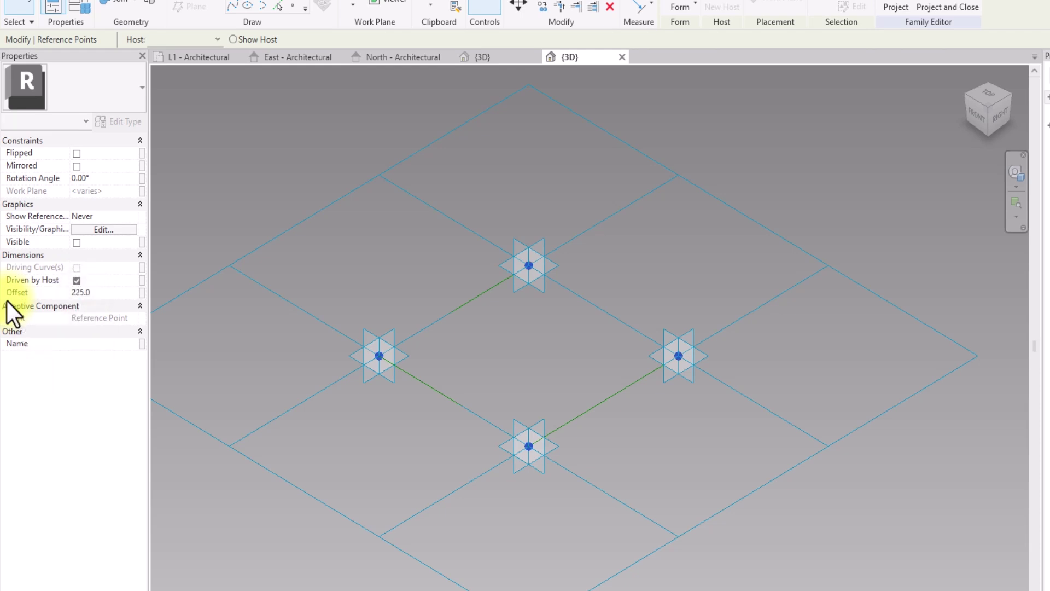
key(Return)
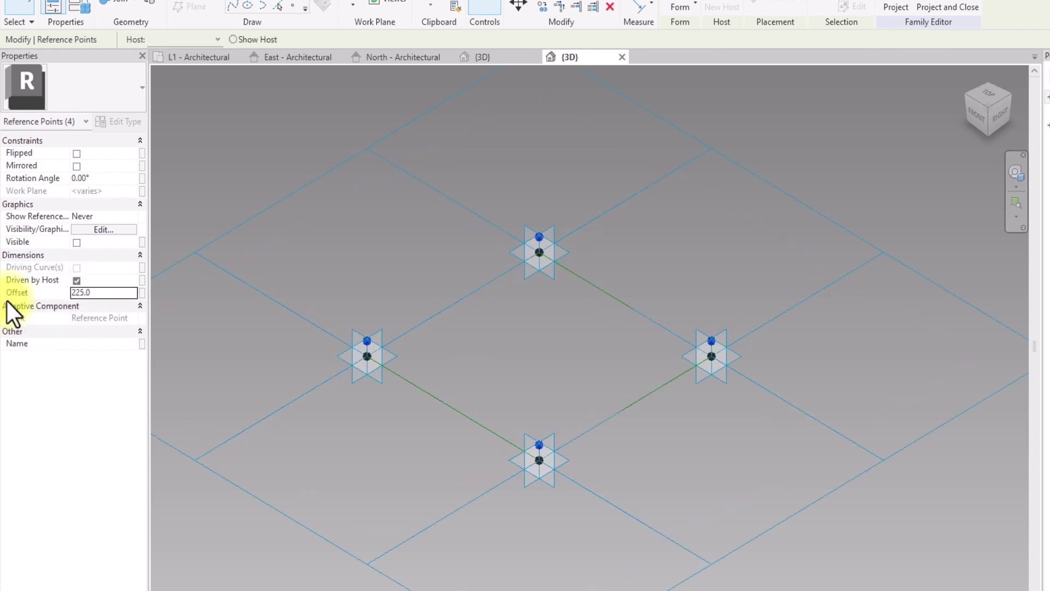
click(409, 467)
middle_drag(408, 467, 334, 484)
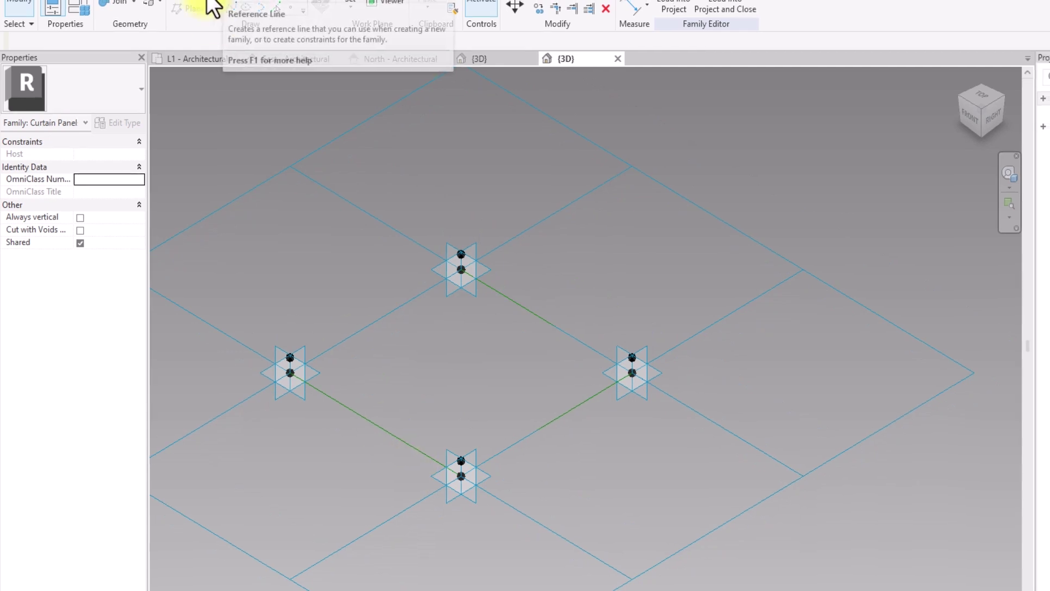
Draw a reference line between two opposite edge midpoints and place a reference point at its middle.
click(176, 32)
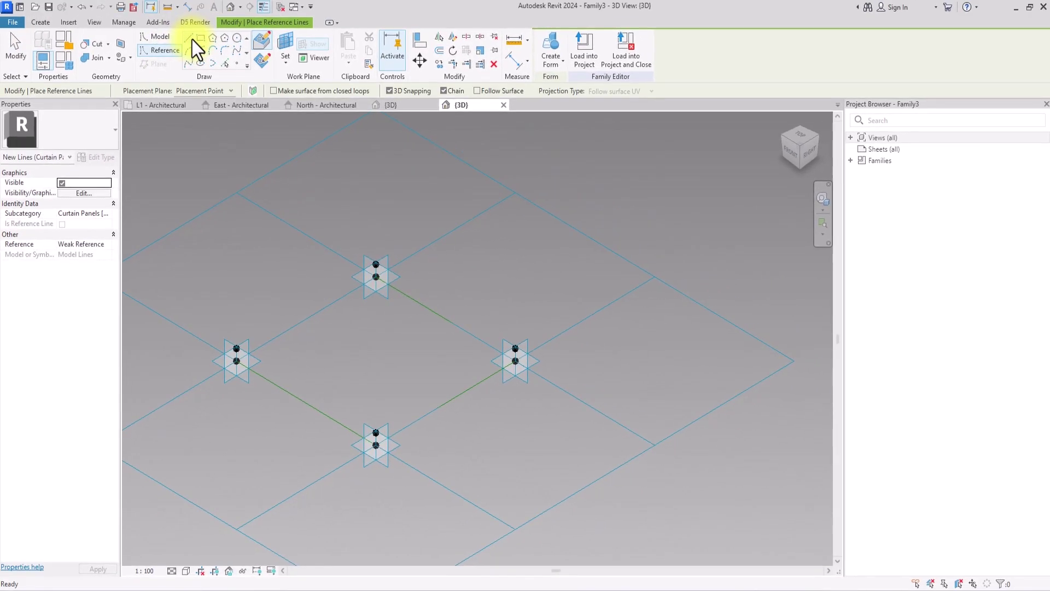
click(307, 320)
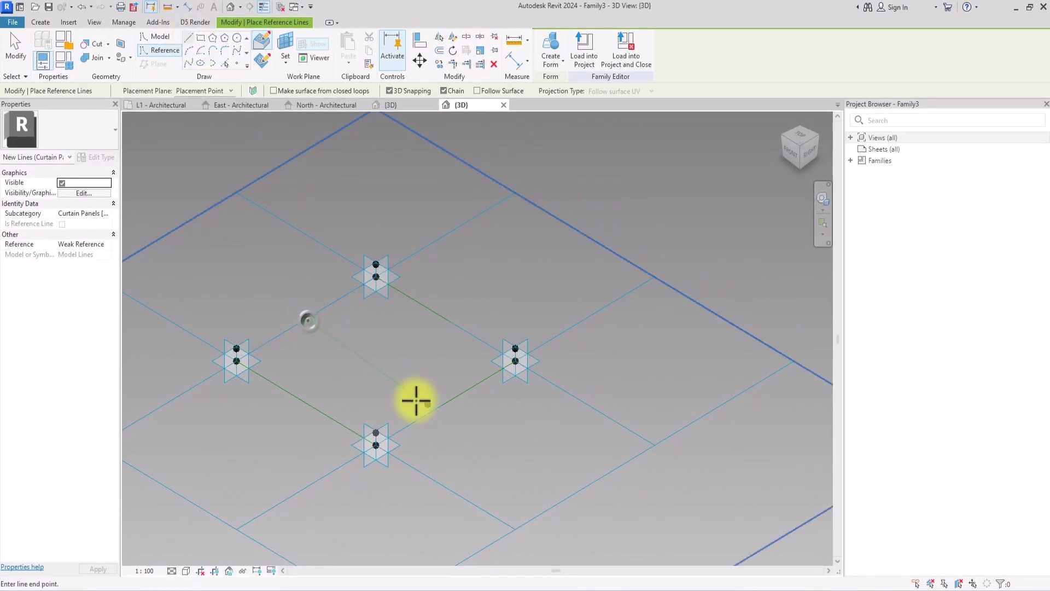
click(445, 407)
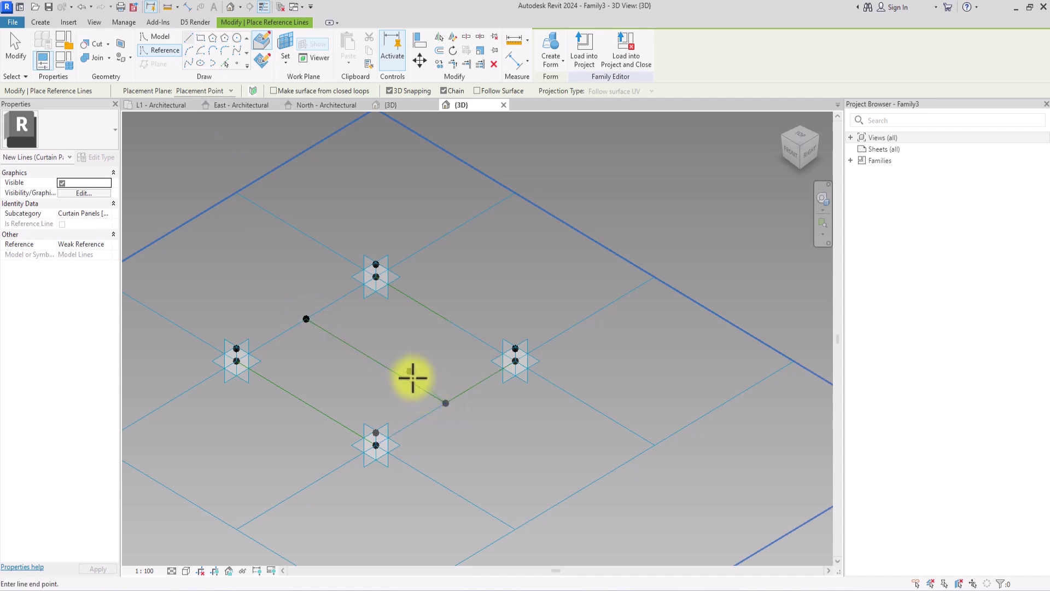
key(Escape)
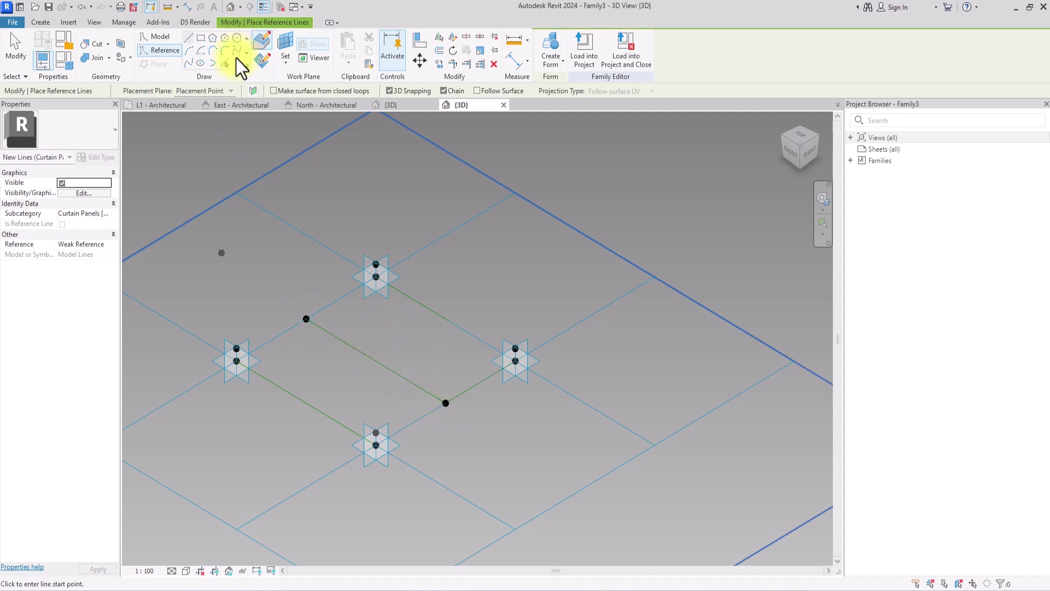
click(237, 64)
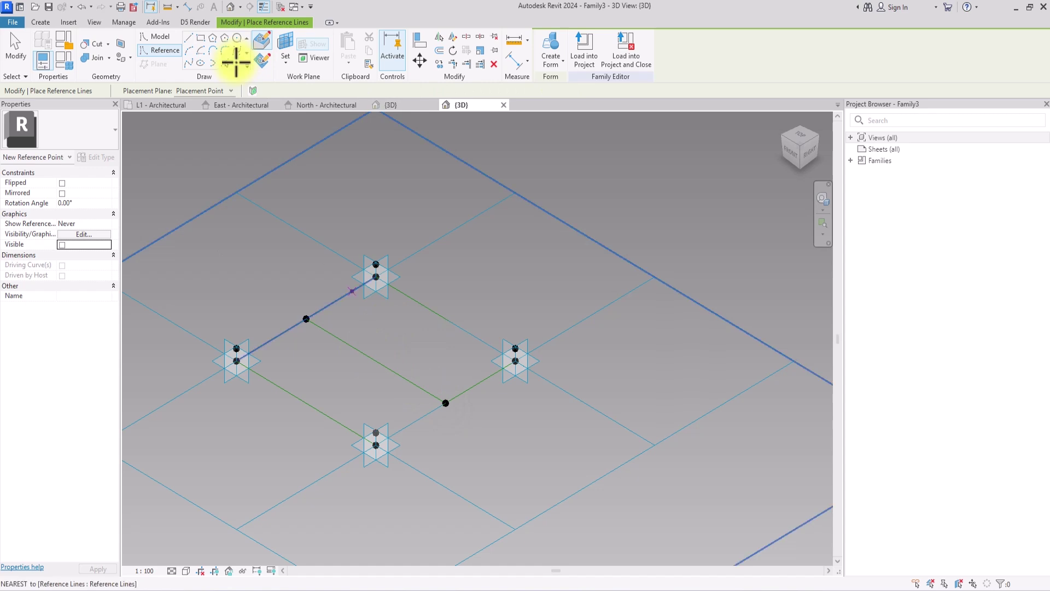
click(377, 363)
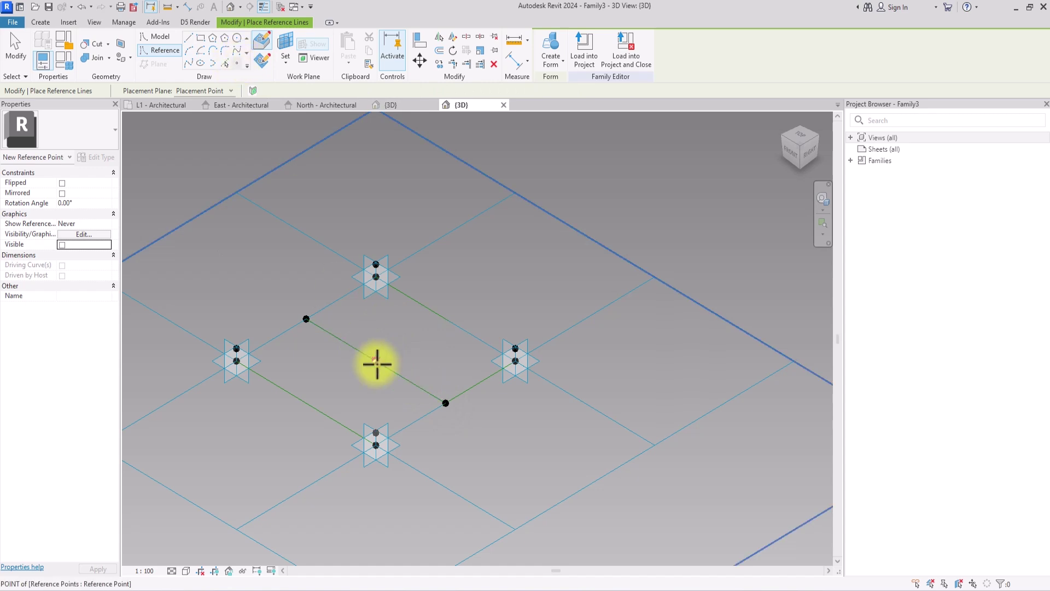
key(Escape)
Free the centre reference point from its host line and lift it above the panel.
scroll(376, 363, up, 3)
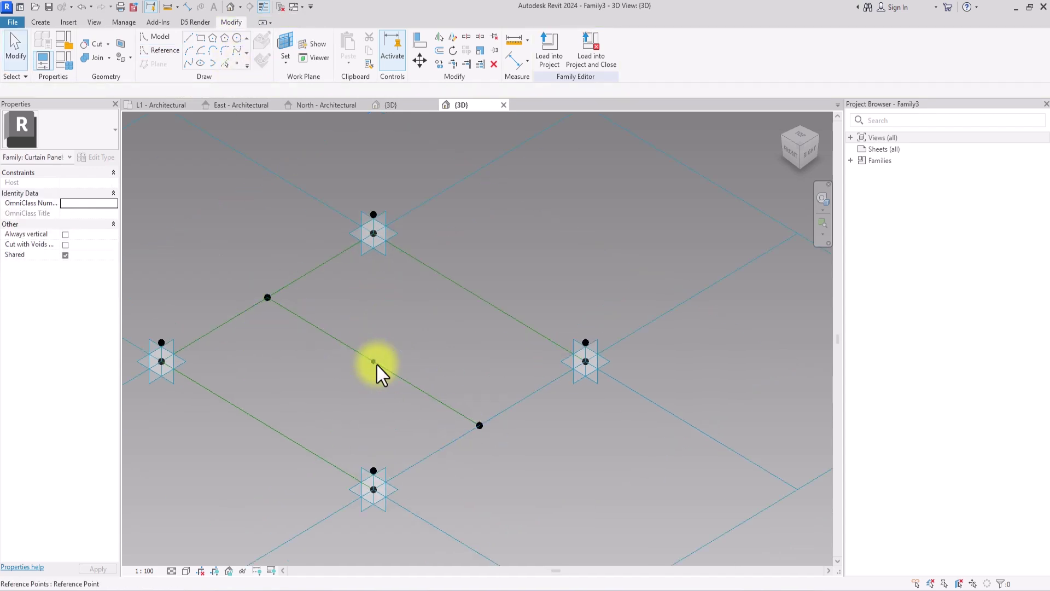
click(372, 360)
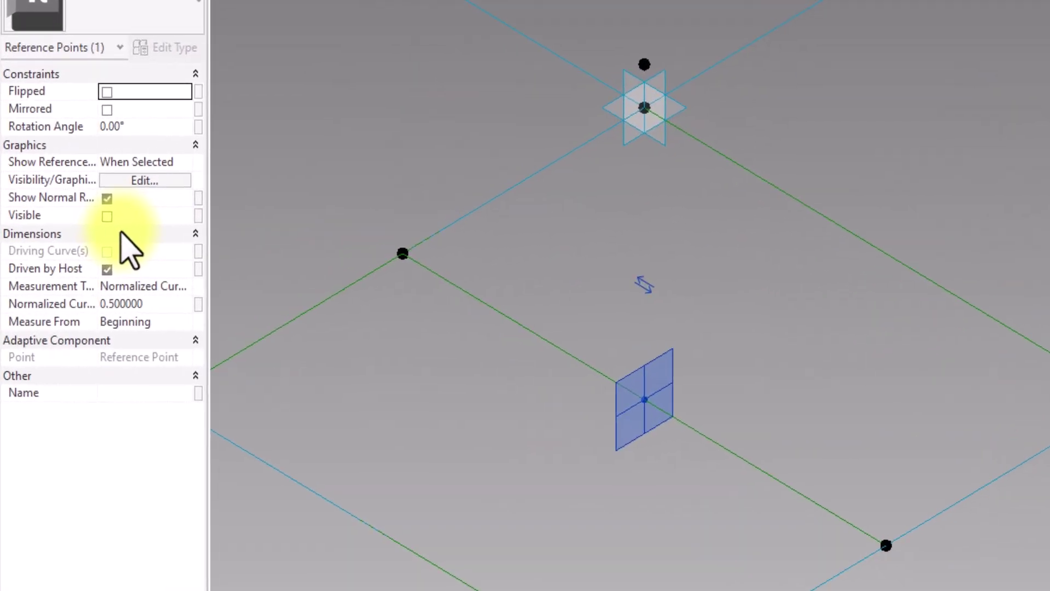
click(106, 269)
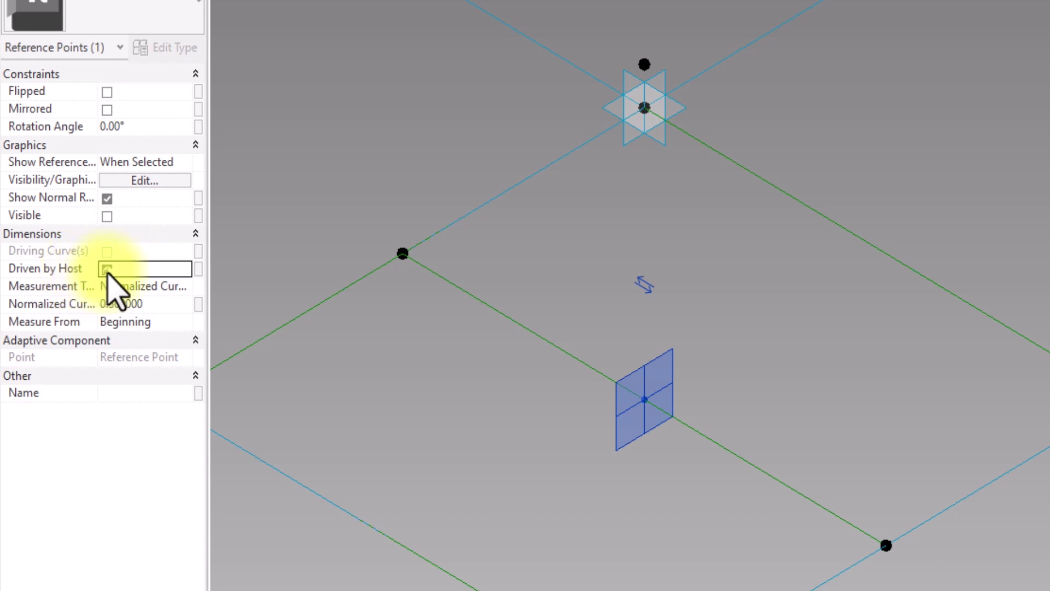
scroll(643, 345, down, 2)
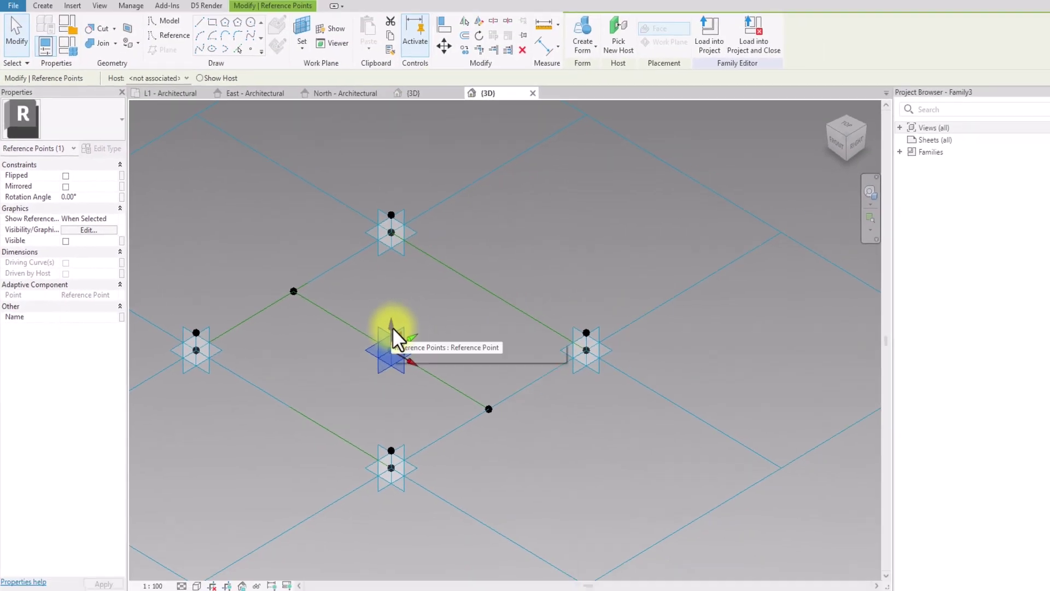
drag(592, 333, 600, 222)
drag(376, 257, 374, 249)
click(791, 153)
click(789, 151)
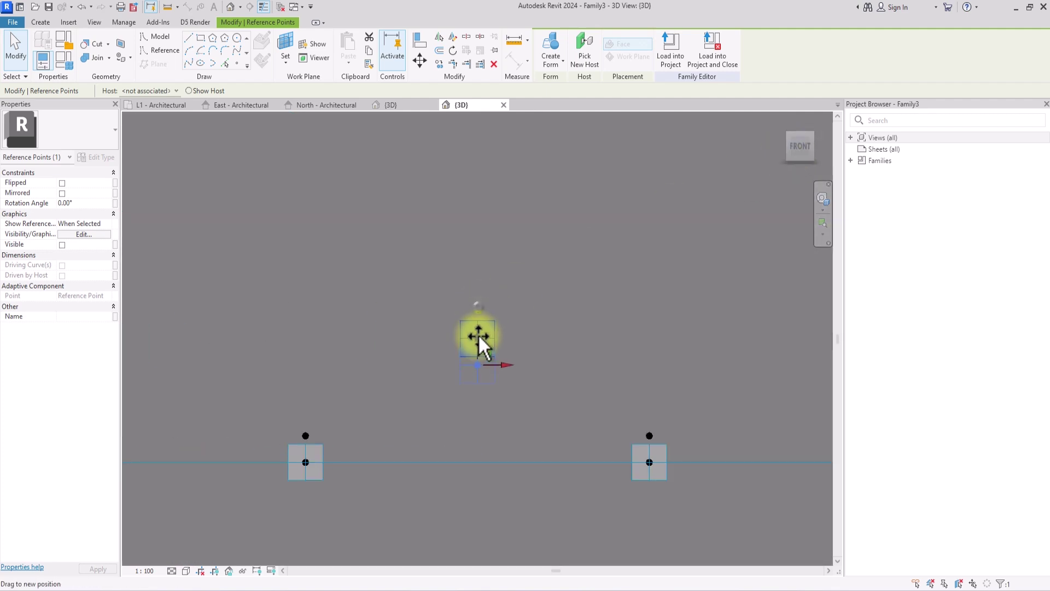
drag(478, 334, 474, 369)
click(621, 330)
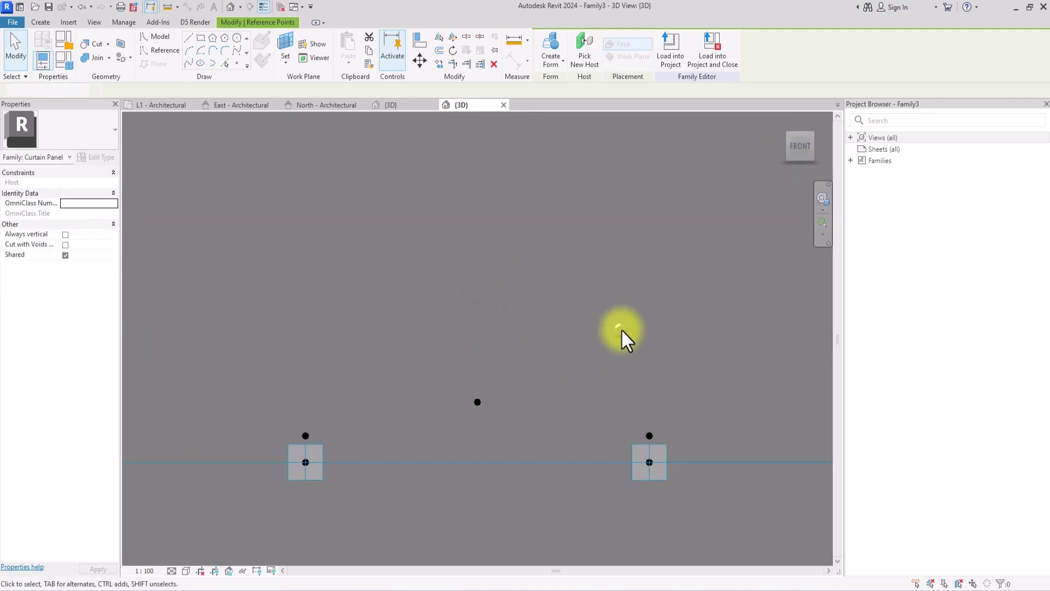
Delete the cross-panel reference line in the top-front-right isometric view.
click(814, 133)
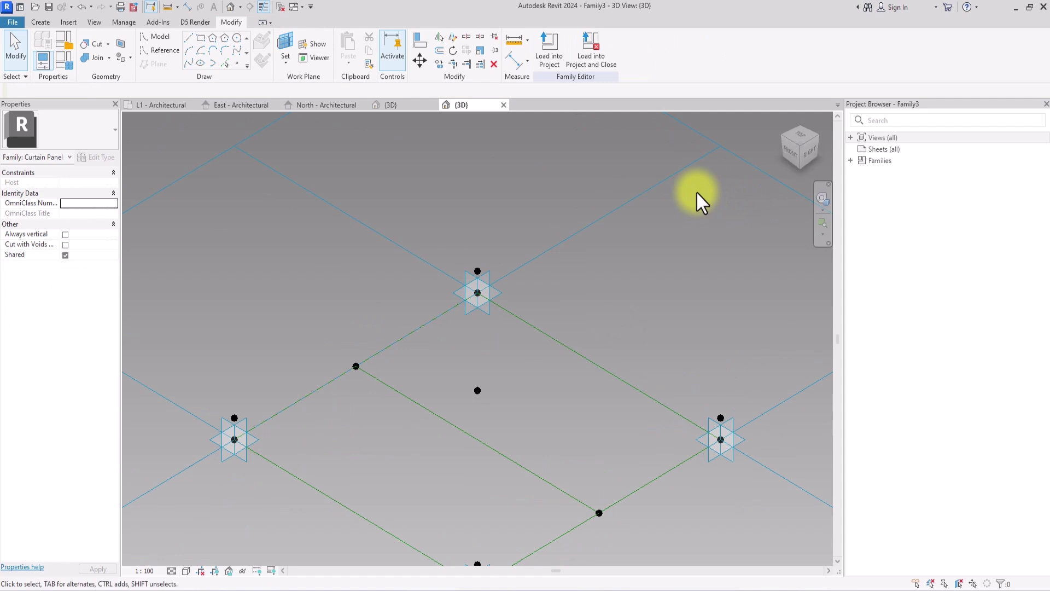
click(505, 456)
key(Delete)
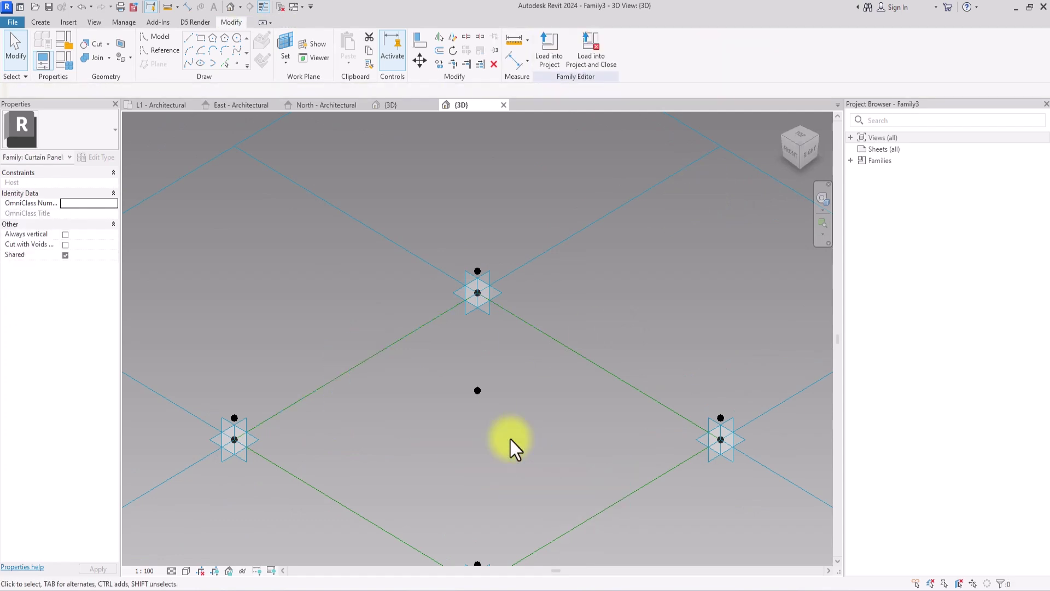
scroll(510, 437, down, 3)
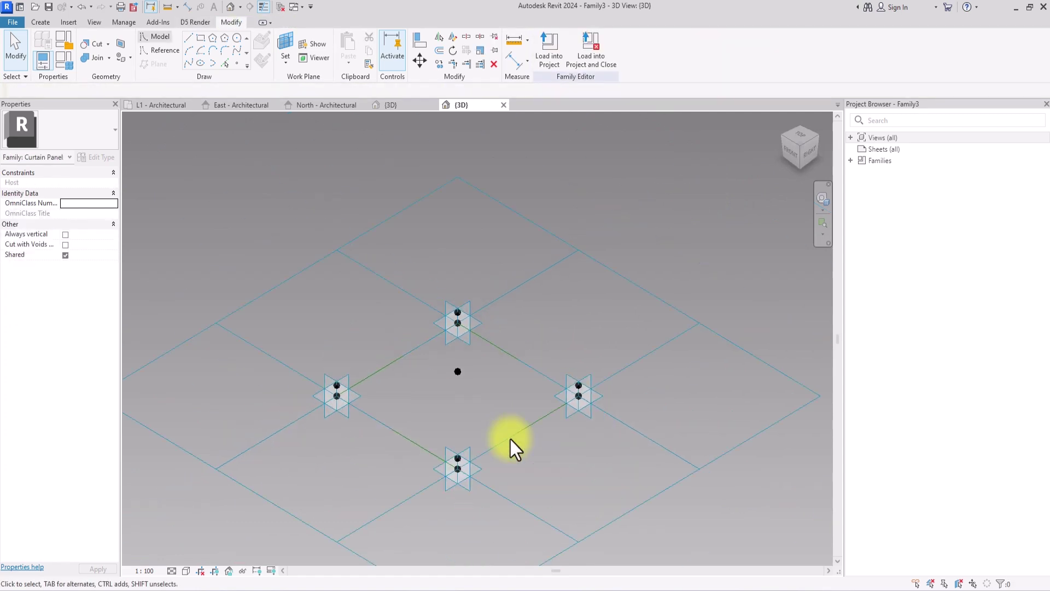
Draw a straight reference line from a raised point down to its placement point.
click(162, 54)
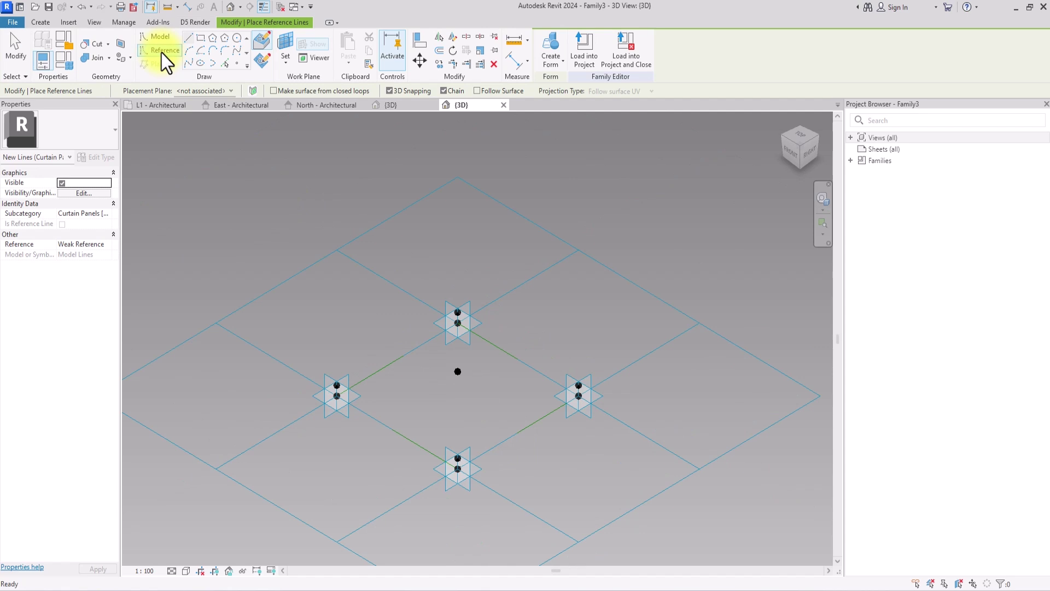
click(191, 40)
scroll(476, 469, up, 3)
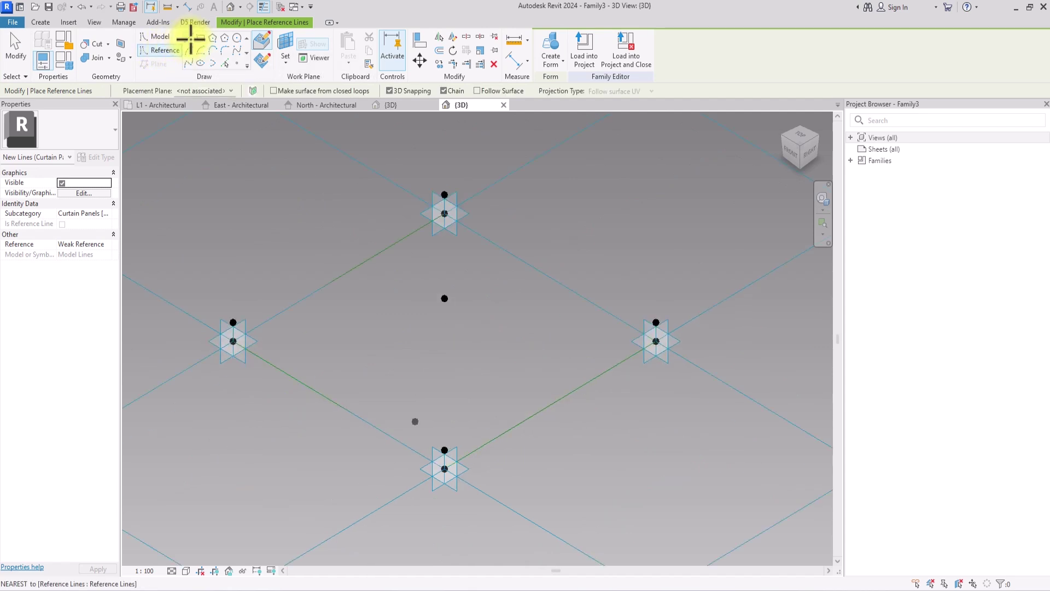
scroll(220, 356, up, 4)
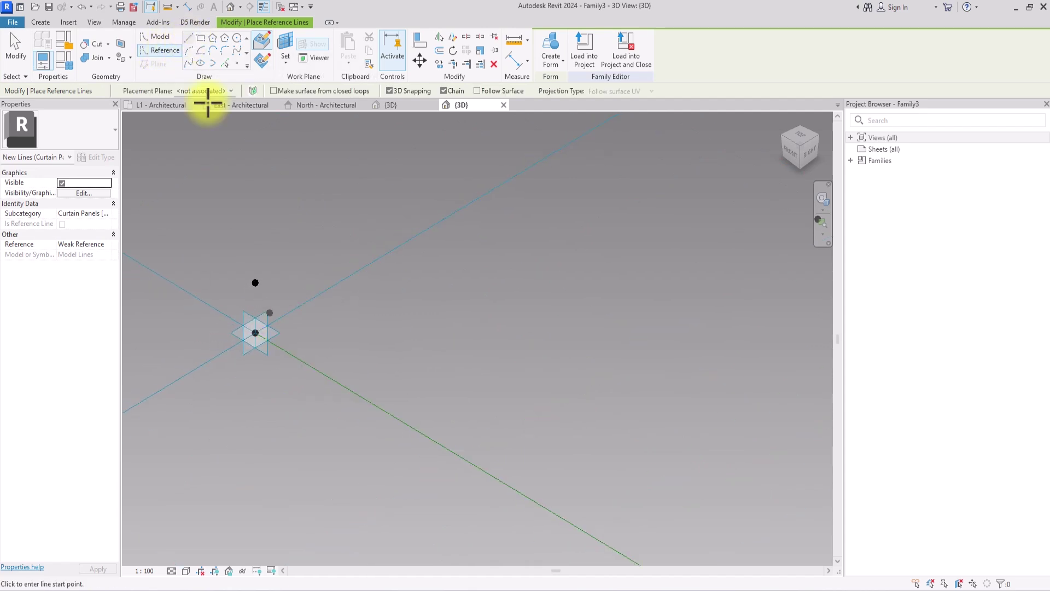
click(257, 286)
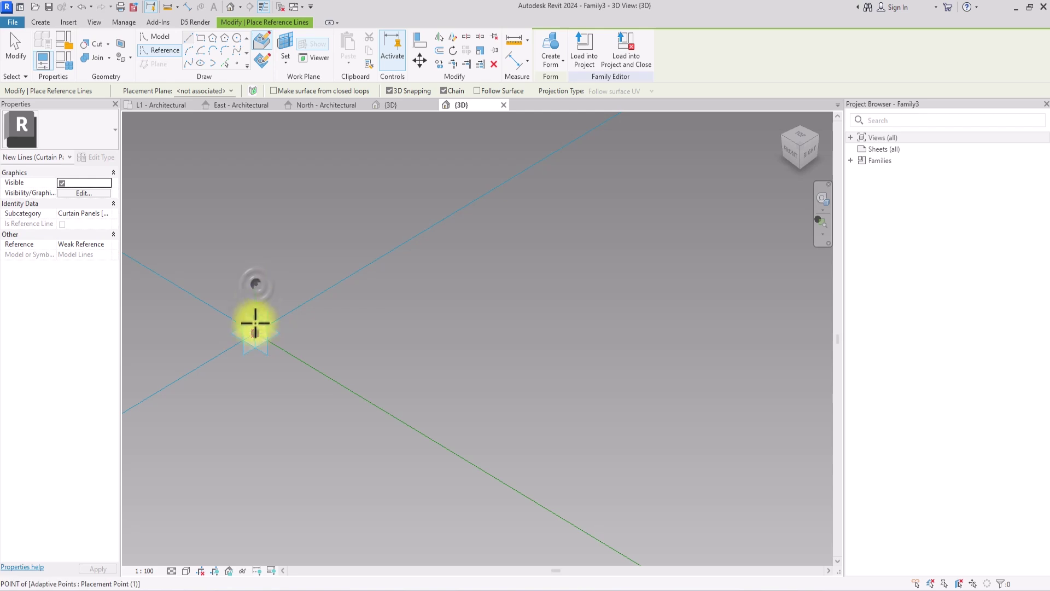
click(255, 334)
scroll(255, 333, down, 3)
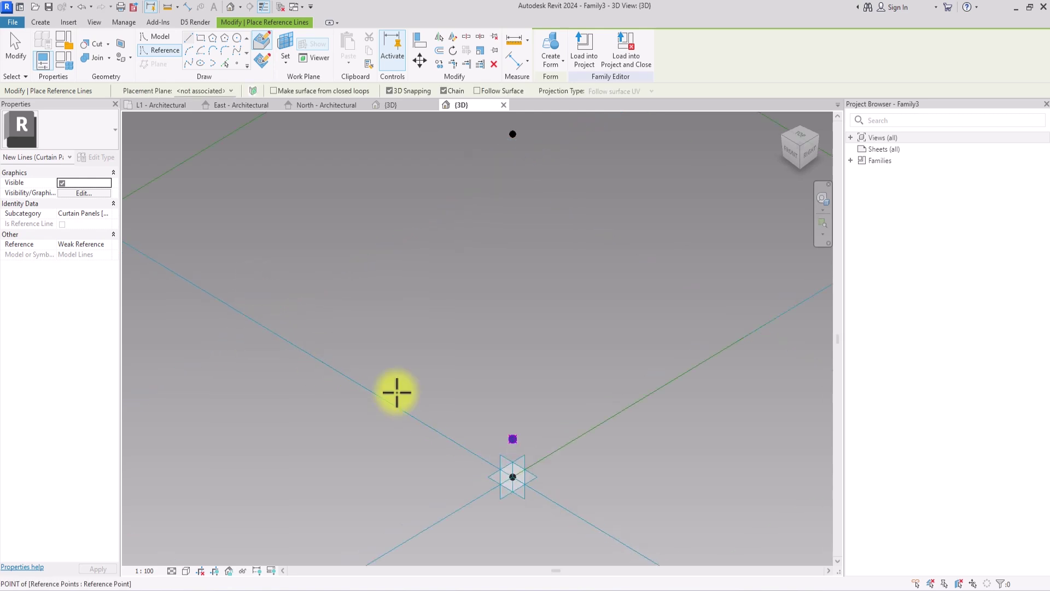
Join the front, right and back corner points to their raised points with reference lines.
click(513, 447)
scroll(513, 447, down, 5)
scroll(576, 431, up, 5)
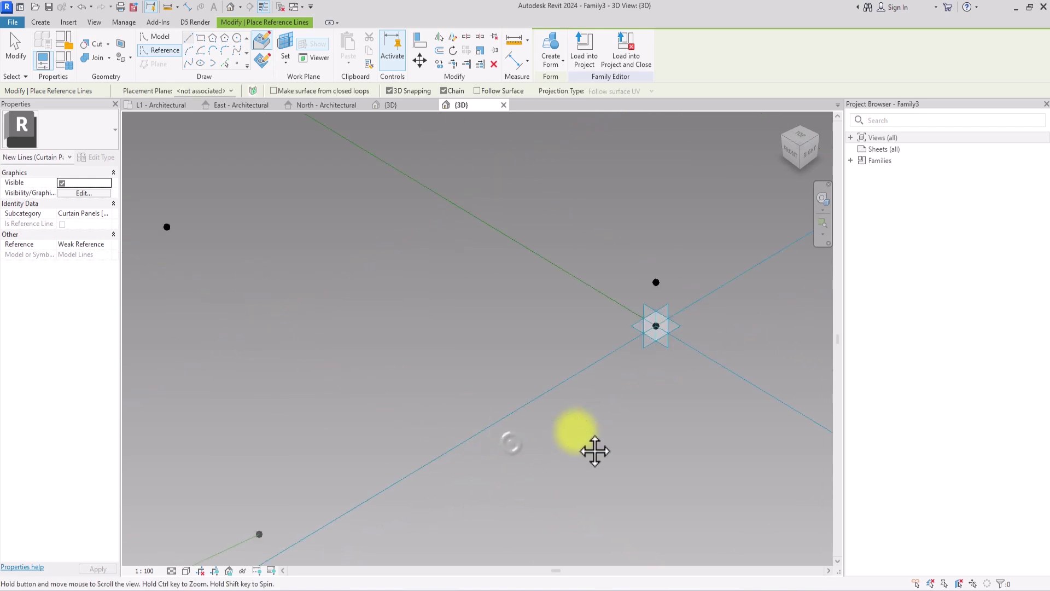
middle_drag(577, 431, 584, 415)
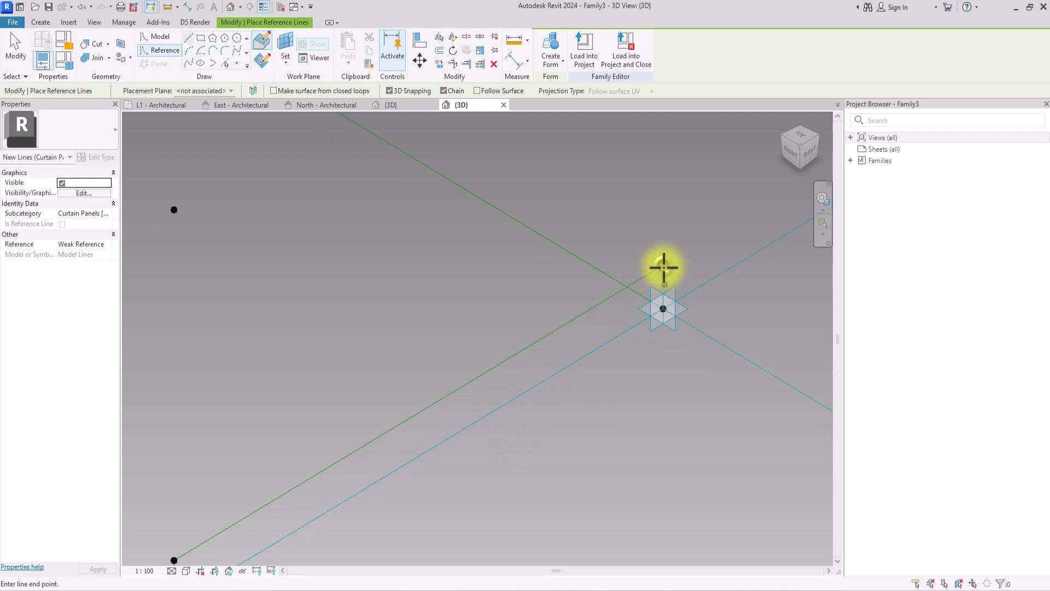
click(665, 311)
click(666, 264)
middle_drag(364, 181, 629, 488)
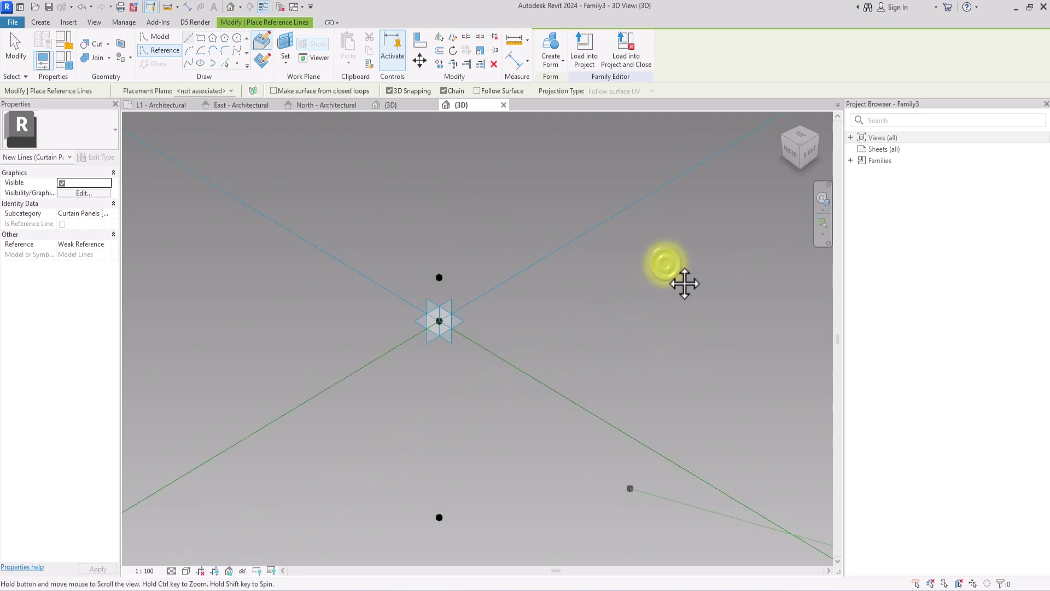
click(440, 275)
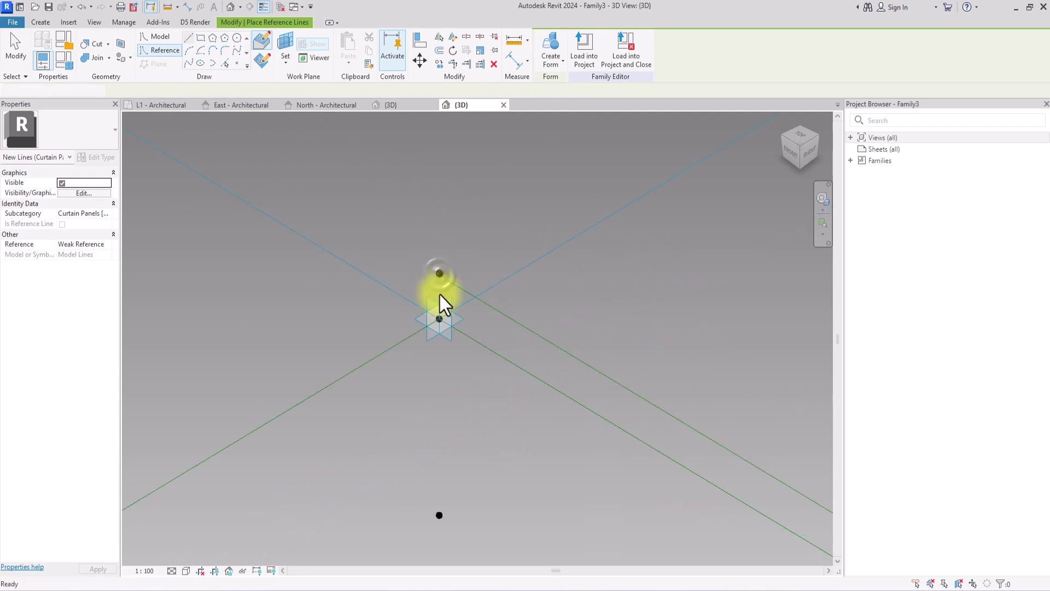
key(Escape)
key(Escape)
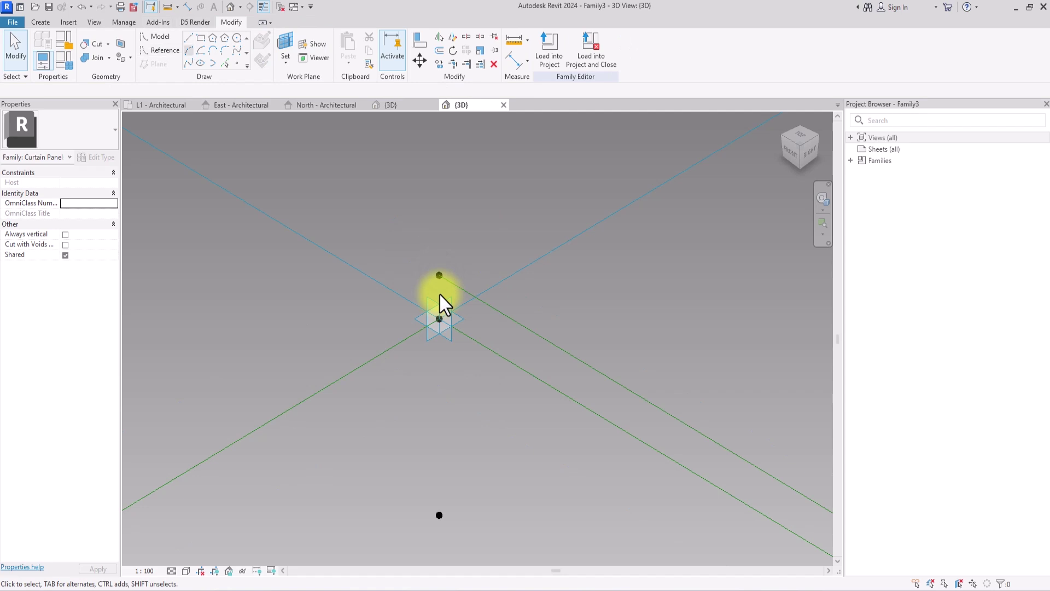
Start a model line at the reference point, then cancel it.
click(187, 39)
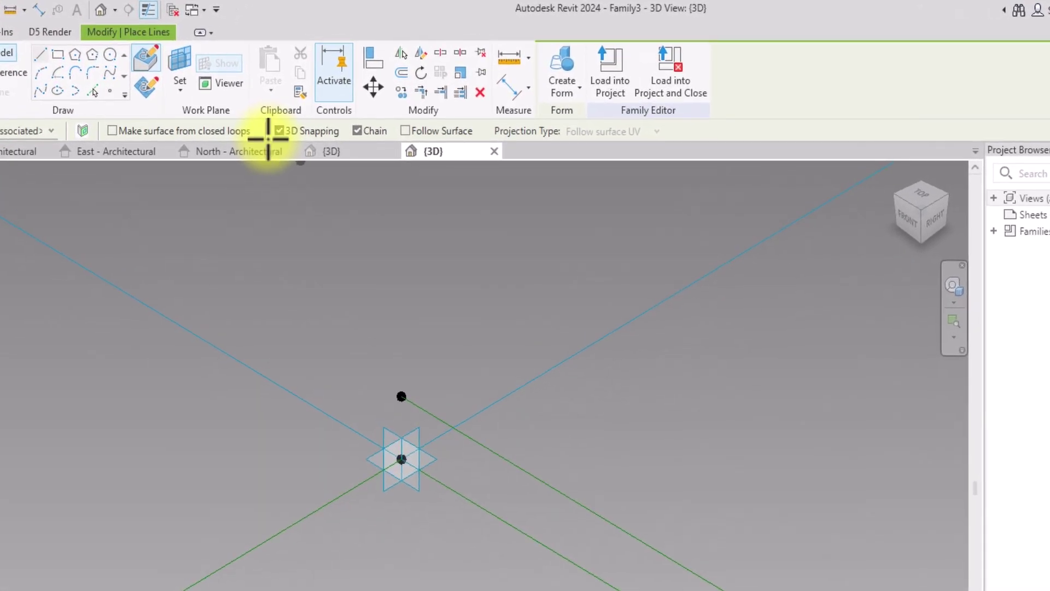
click(401, 398)
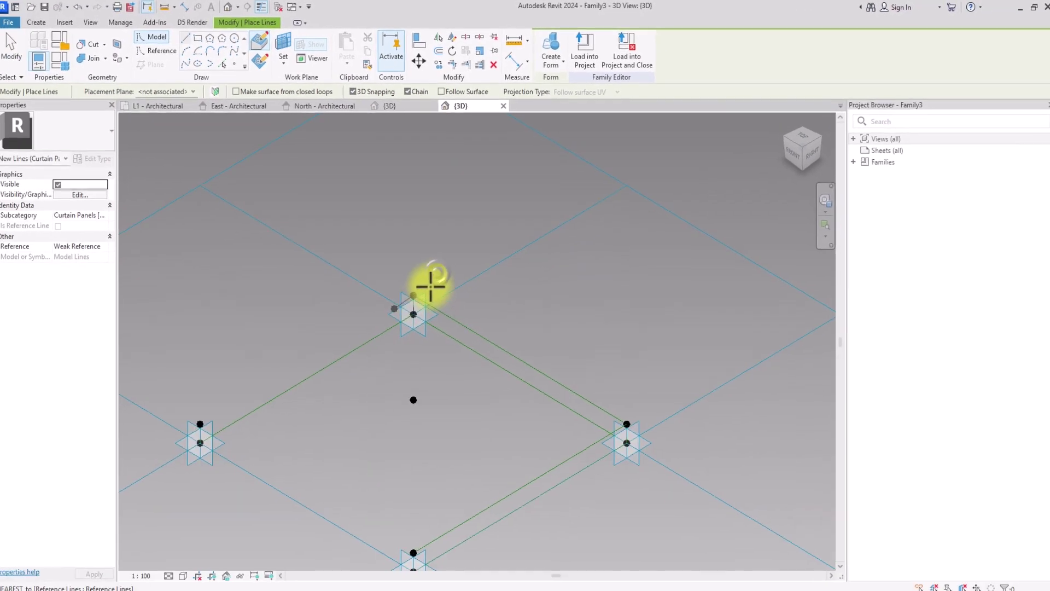
key(Escape)
key(Escape)
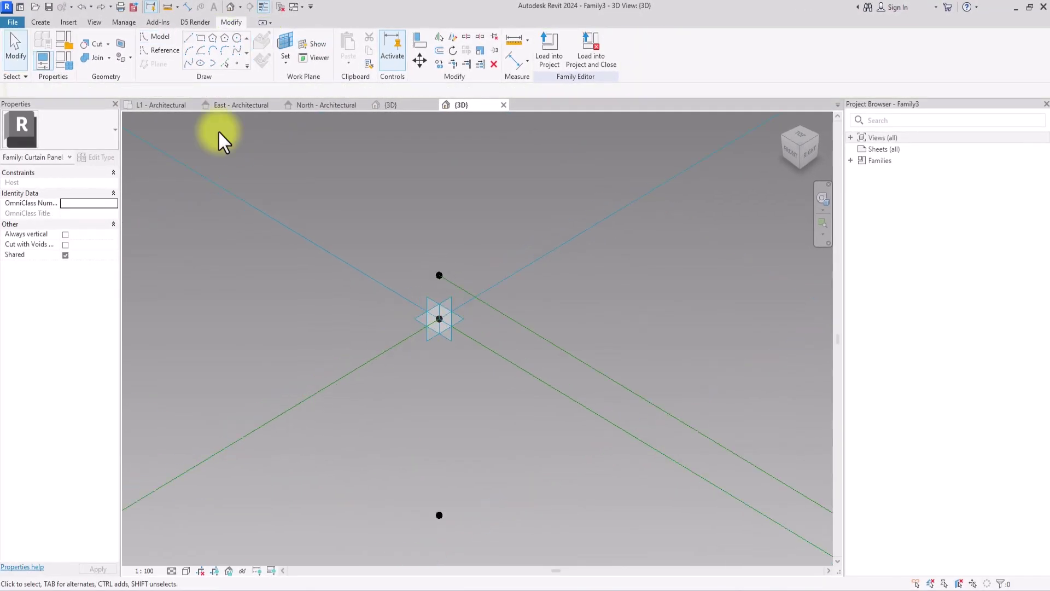
Chain reference lines through the raised top, left and bottom points to outline the panel.
click(157, 50)
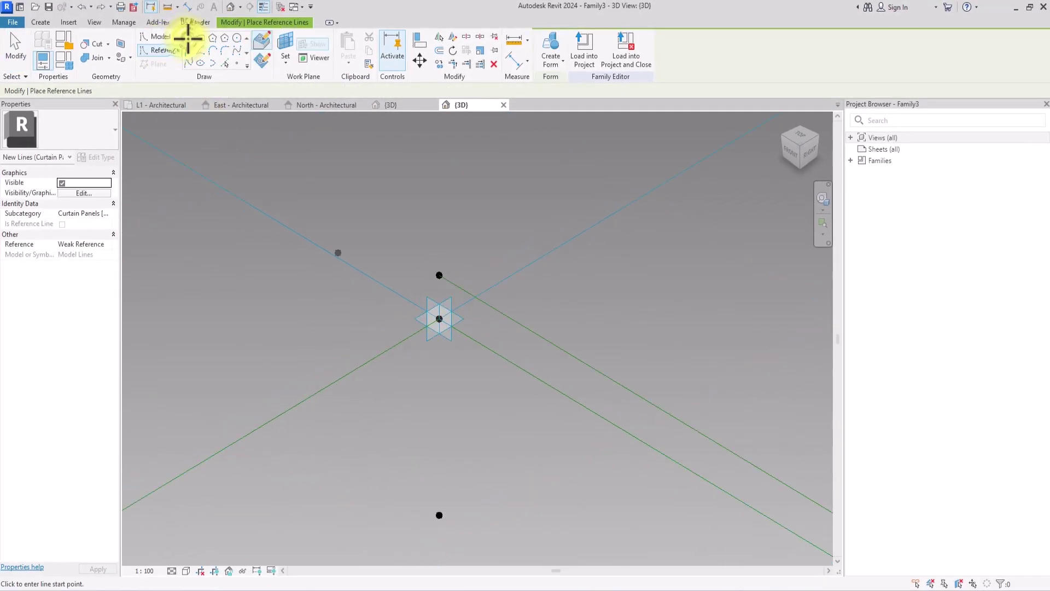
click(440, 276)
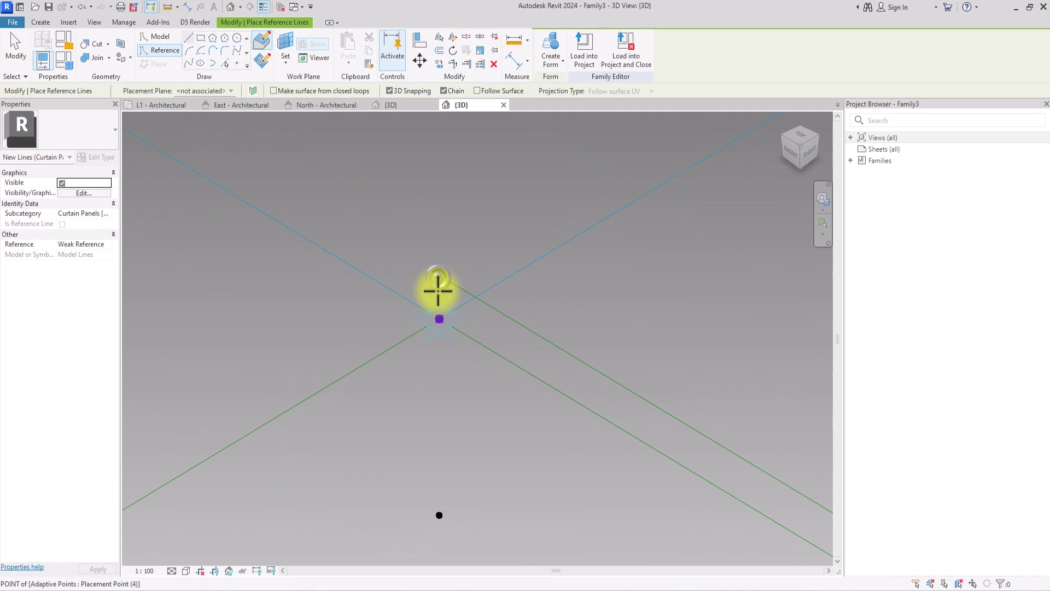
click(438, 321)
click(439, 276)
scroll(440, 276, down, 2)
middle_drag(440, 276, 562, 221)
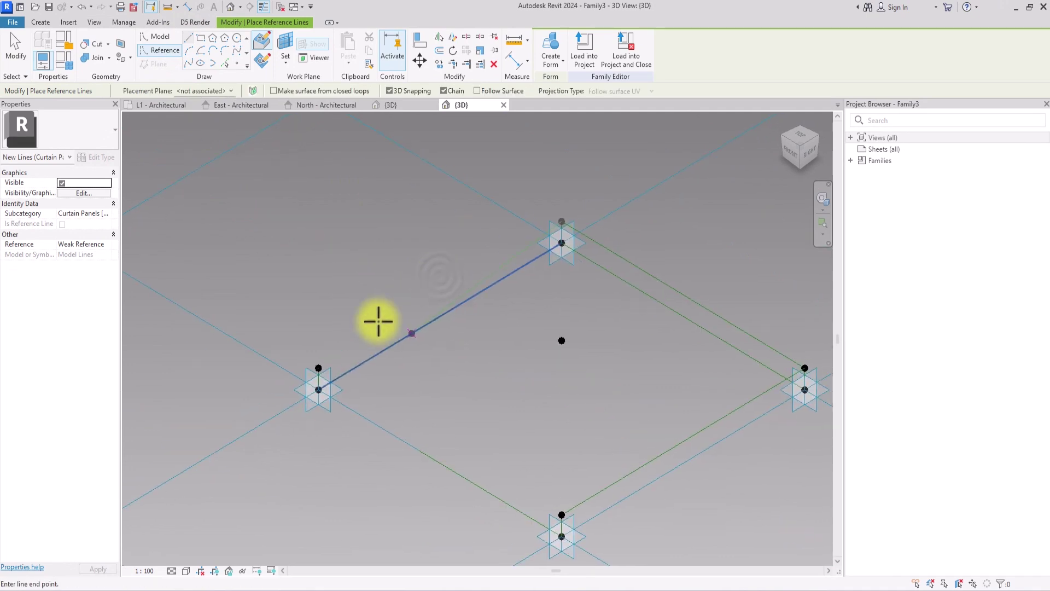
click(315, 369)
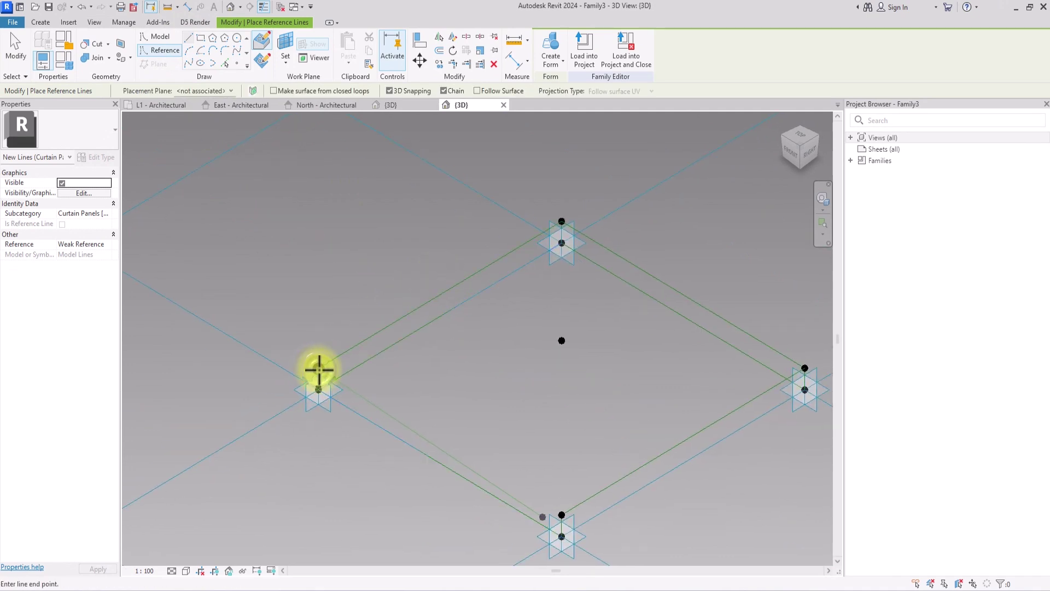
click(561, 515)
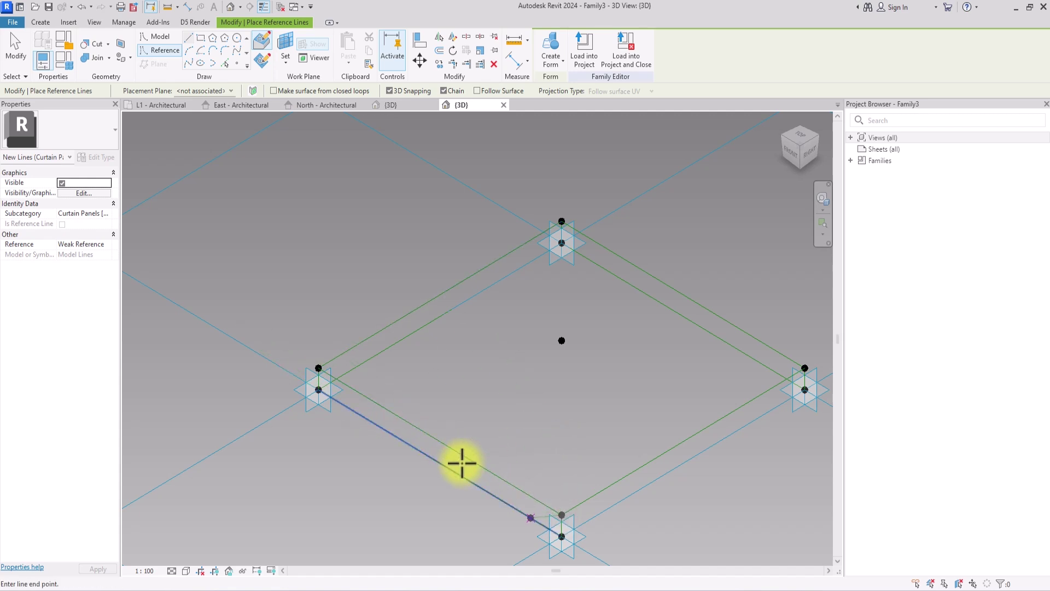
scroll(462, 463, up, 4)
key(Escape)
key(Escape)
Draw reference lines from the centre point to the lower and right corners.
scroll(462, 464, down, 2)
scroll(617, 140, up, 2)
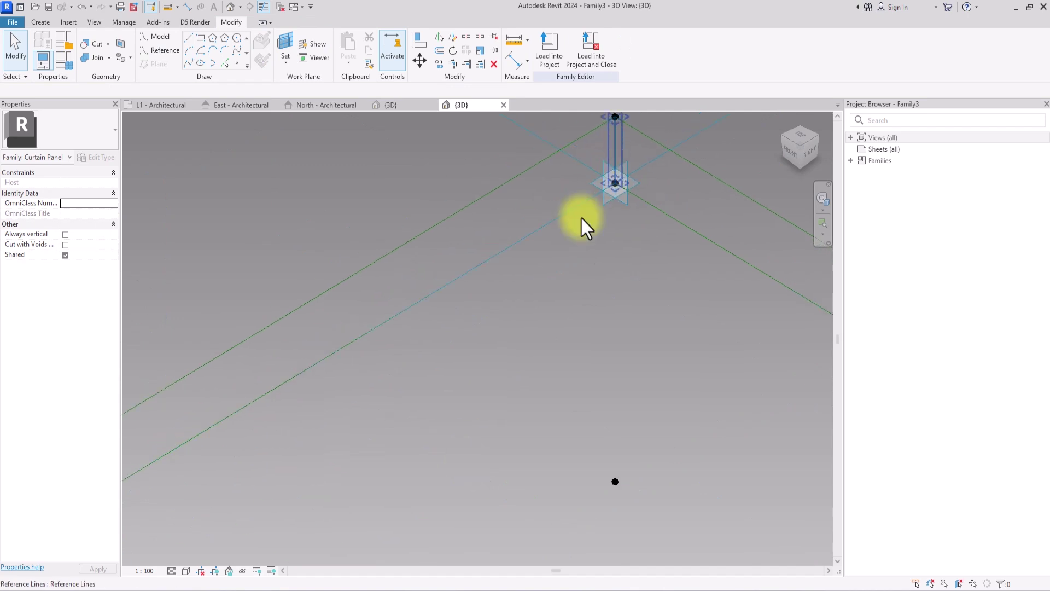
middle_drag(580, 217, 321, 285)
scroll(321, 284, down, 3)
scroll(674, 461, up, 3)
middle_drag(674, 461, 700, 288)
scroll(700, 288, down, 3)
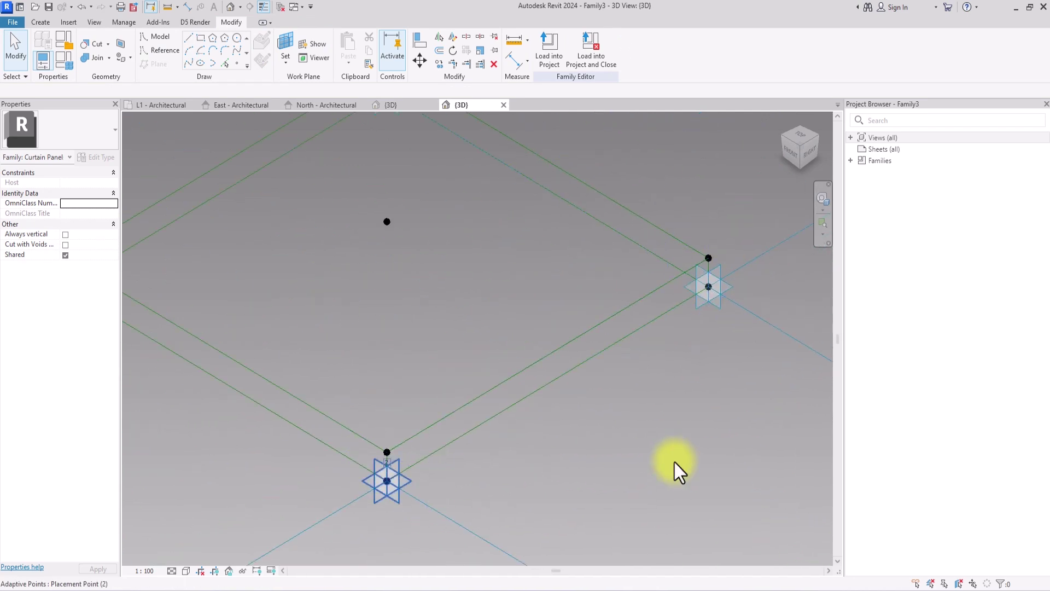
scroll(385, 467, up, 5)
scroll(382, 446, down, 5)
middle_drag(382, 446, 431, 478)
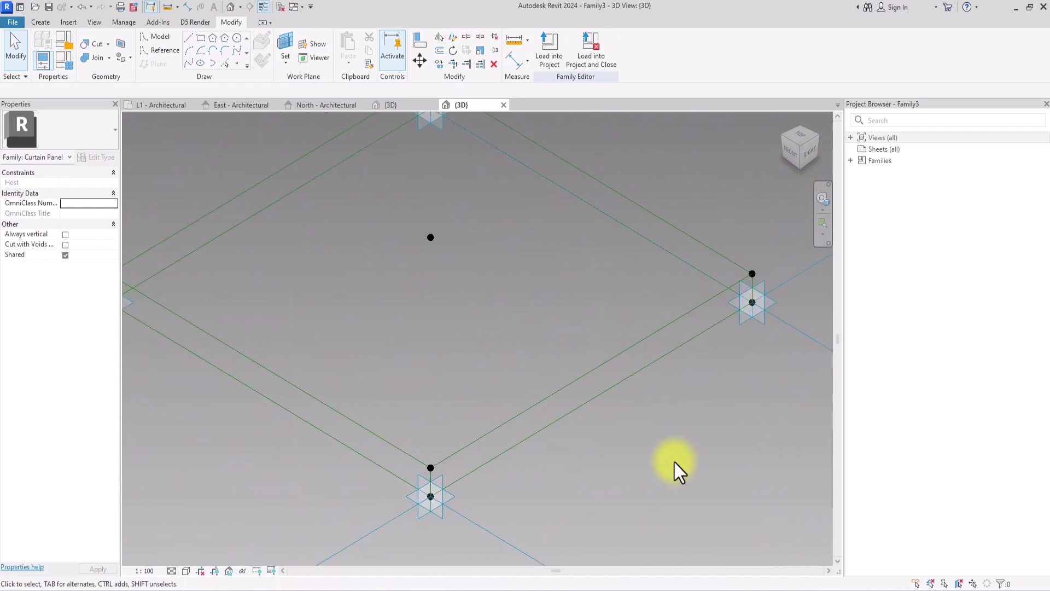
click(176, 51)
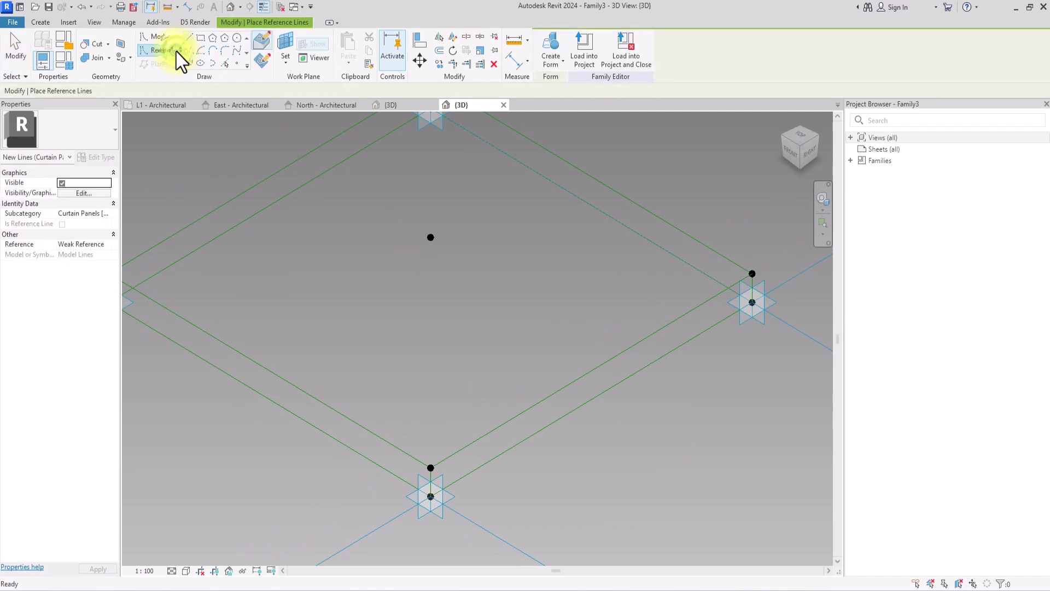
click(431, 237)
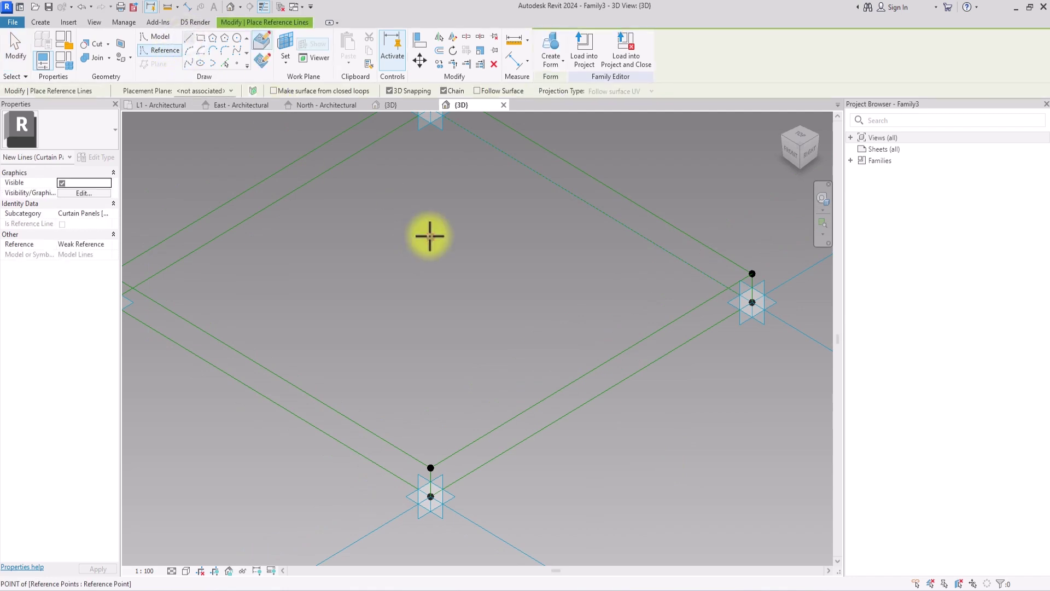
click(430, 468)
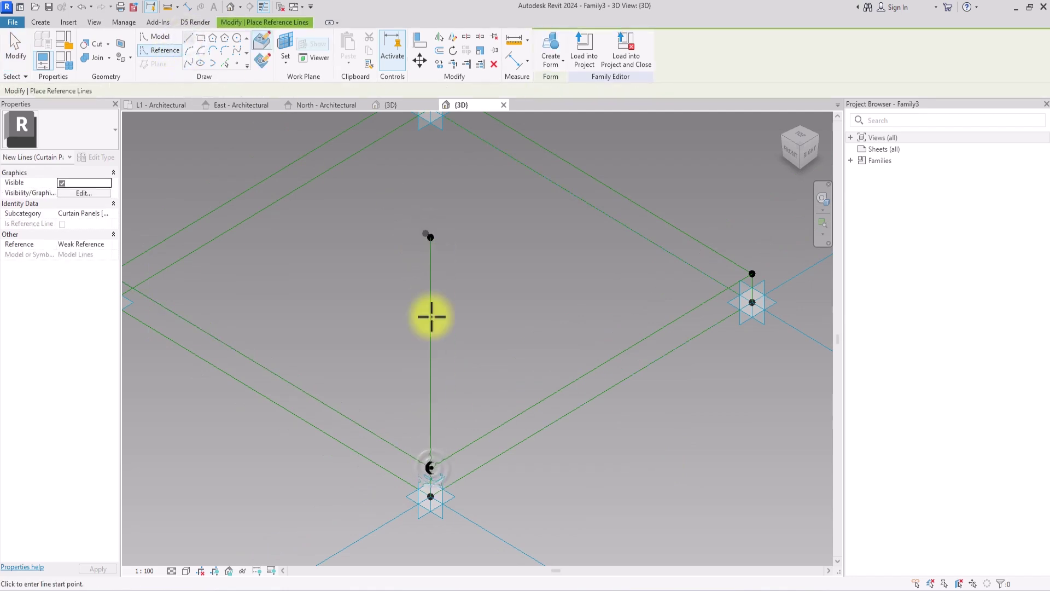
click(431, 239)
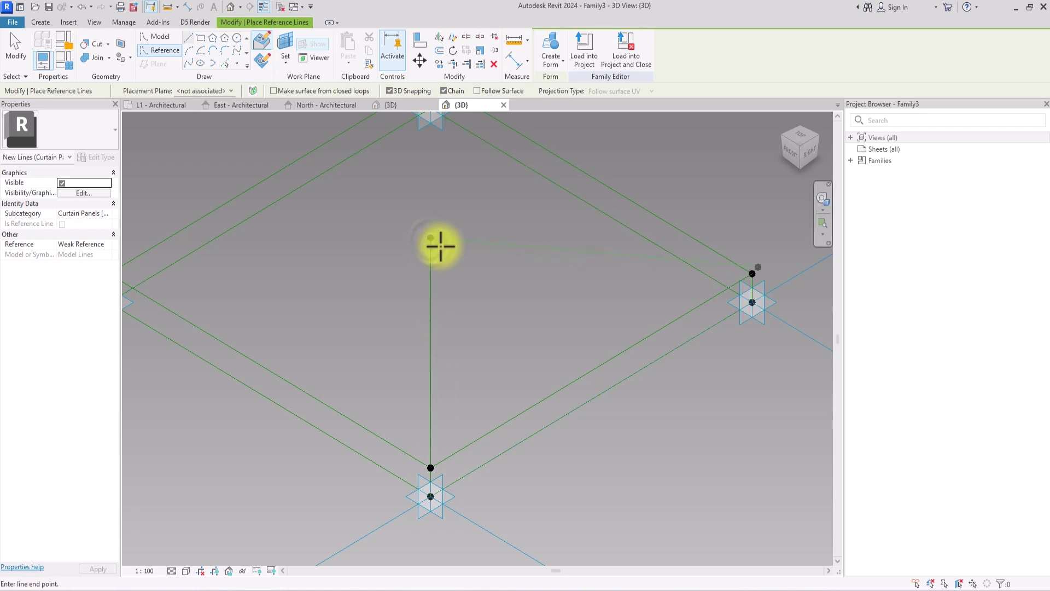
click(752, 273)
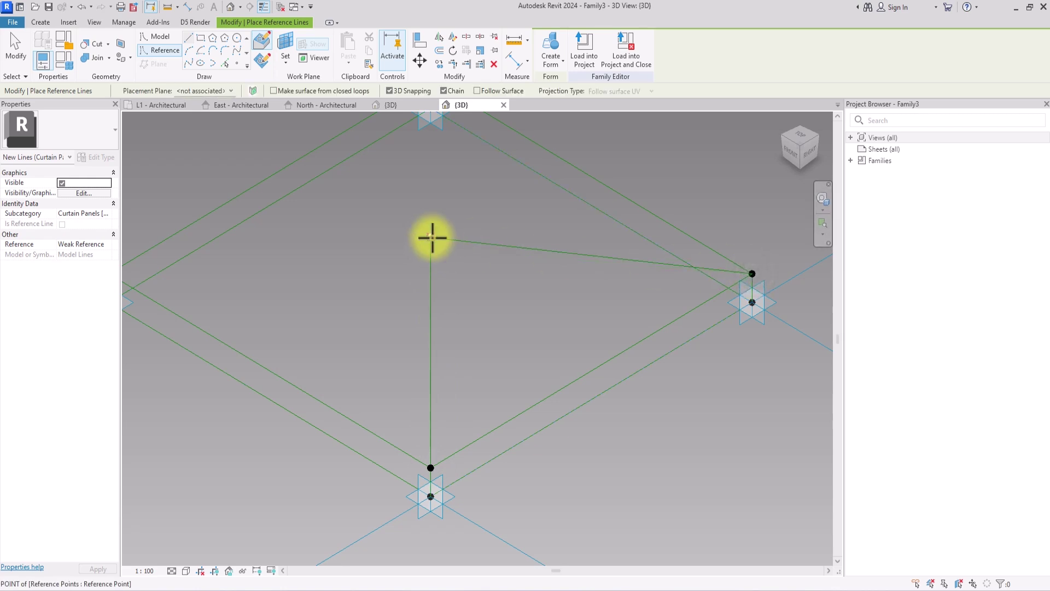
Draw reference lines from the centre point to the top and left corners.
click(432, 237)
middle_drag(432, 206, 497, 309)
click(428, 250)
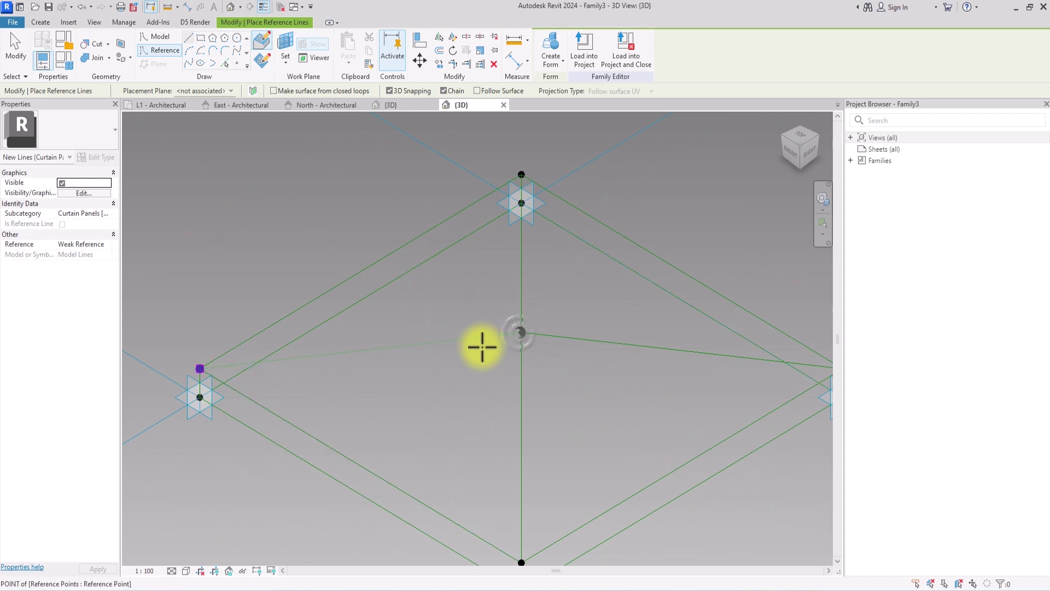
click(200, 368)
key(Escape)
key(Escape)
scroll(199, 367, down, 3)
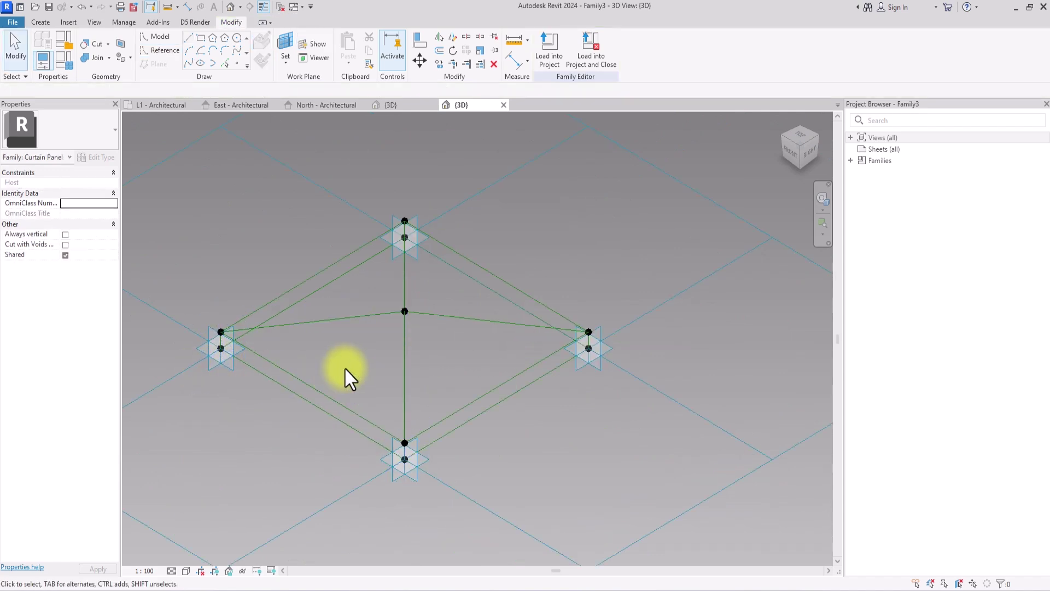
Create a form from the left-bottom, left-centre and vertical centre reference lines.
click(312, 381)
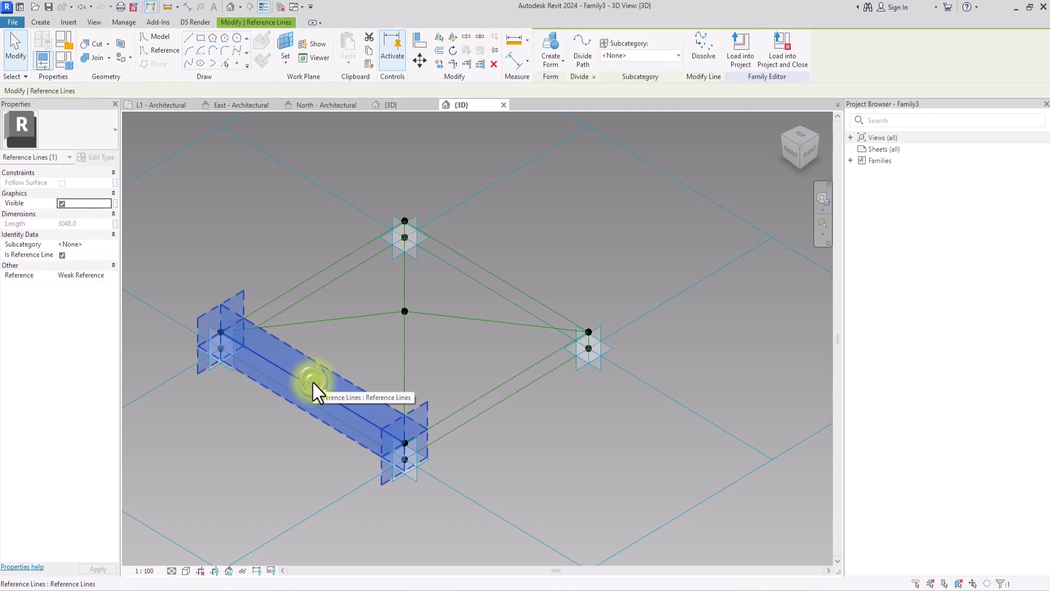
ctrl+click(332, 317)
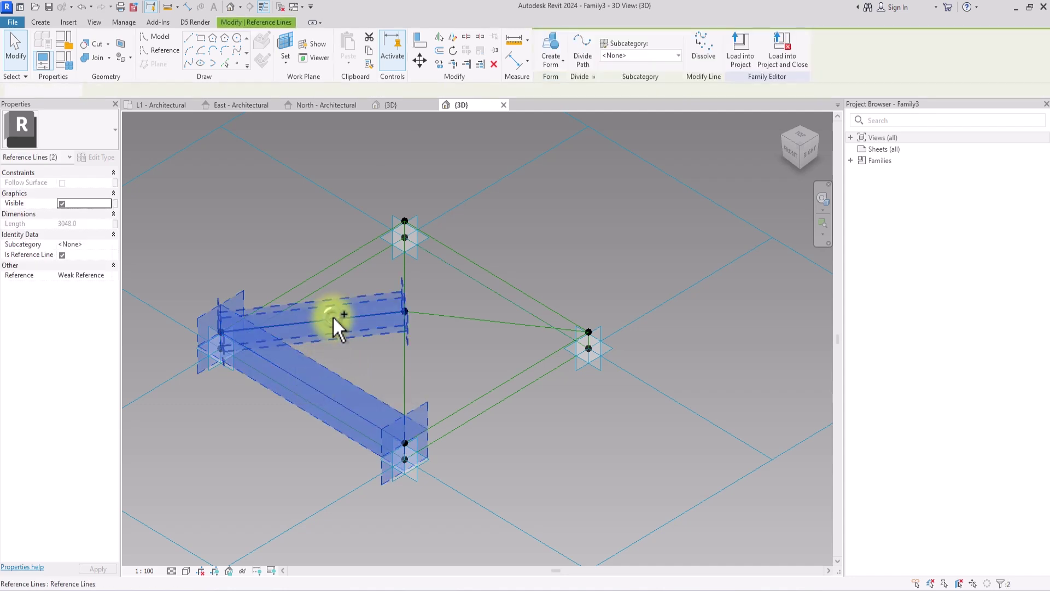
ctrl+click(404, 368)
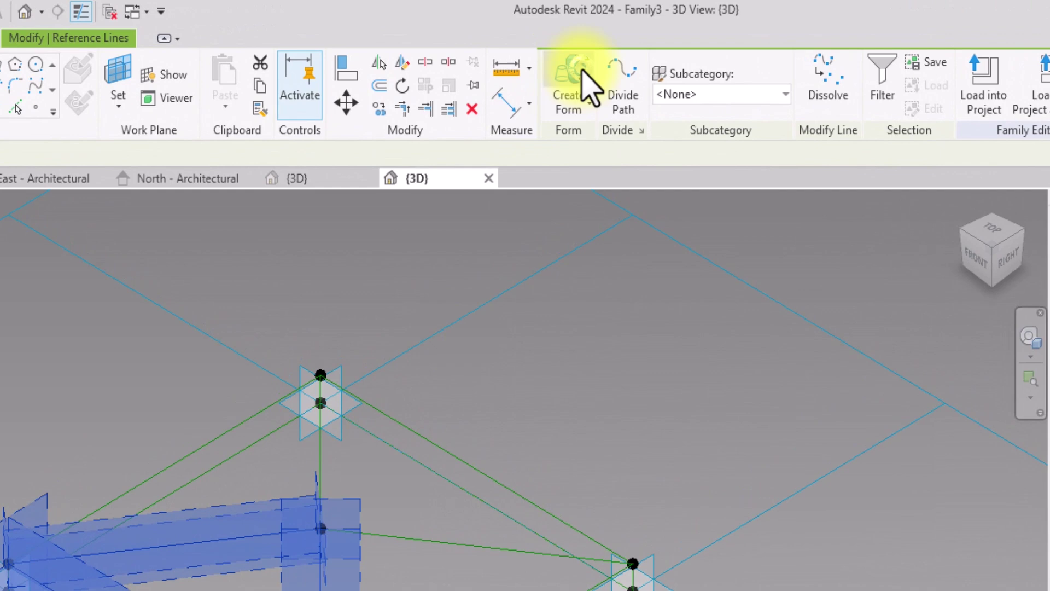
click(570, 59)
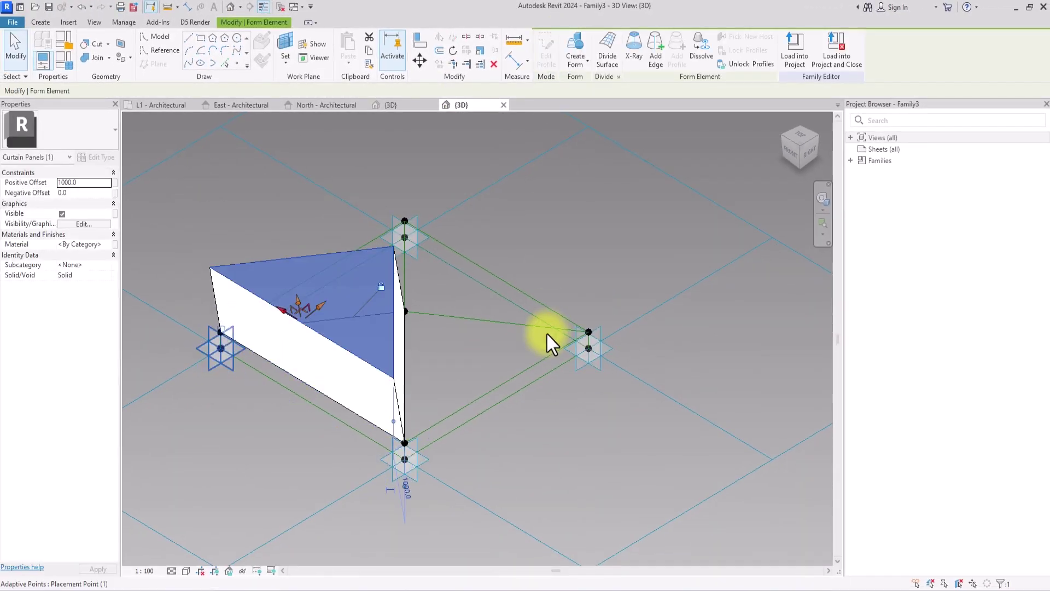
Set the new triangular form's Positive Offset to 15.
click(218, 300)
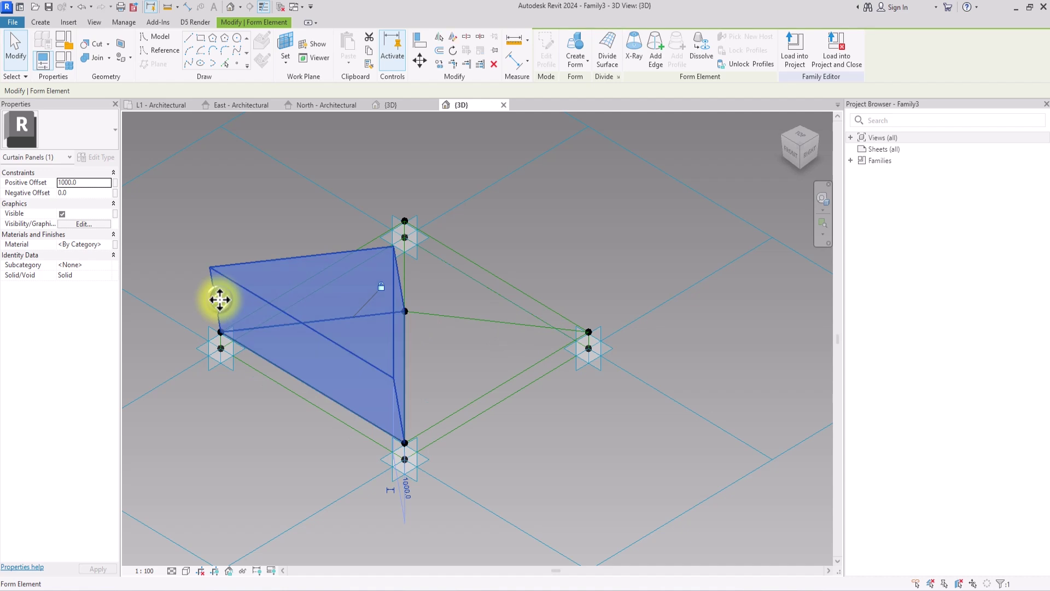
click(99, 184)
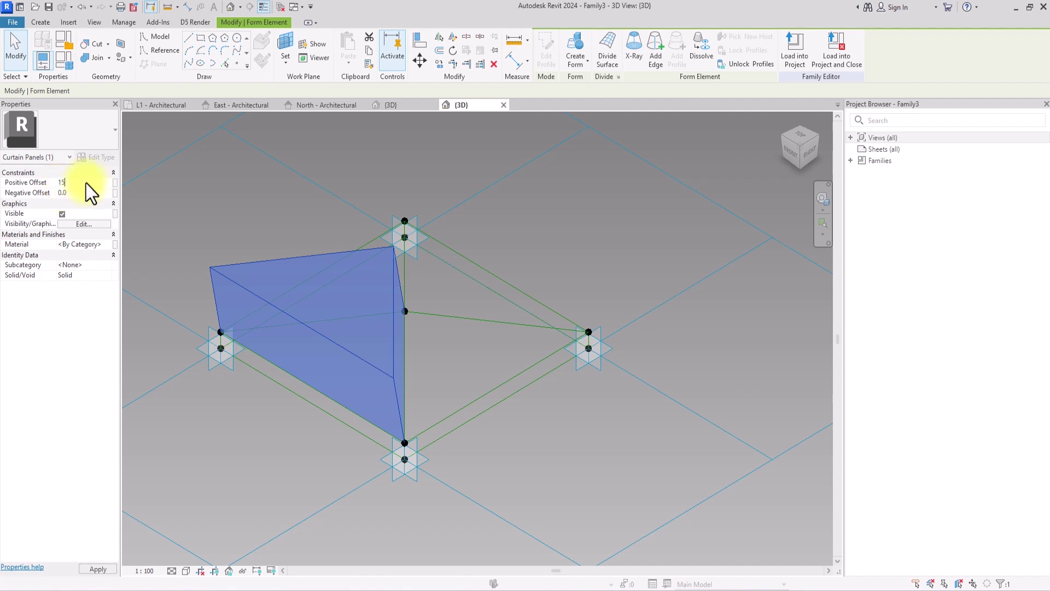
text(15)
key(Return)
Duplicate the Analytical Panels material and name the copy 01-BLOCK.
click(109, 246)
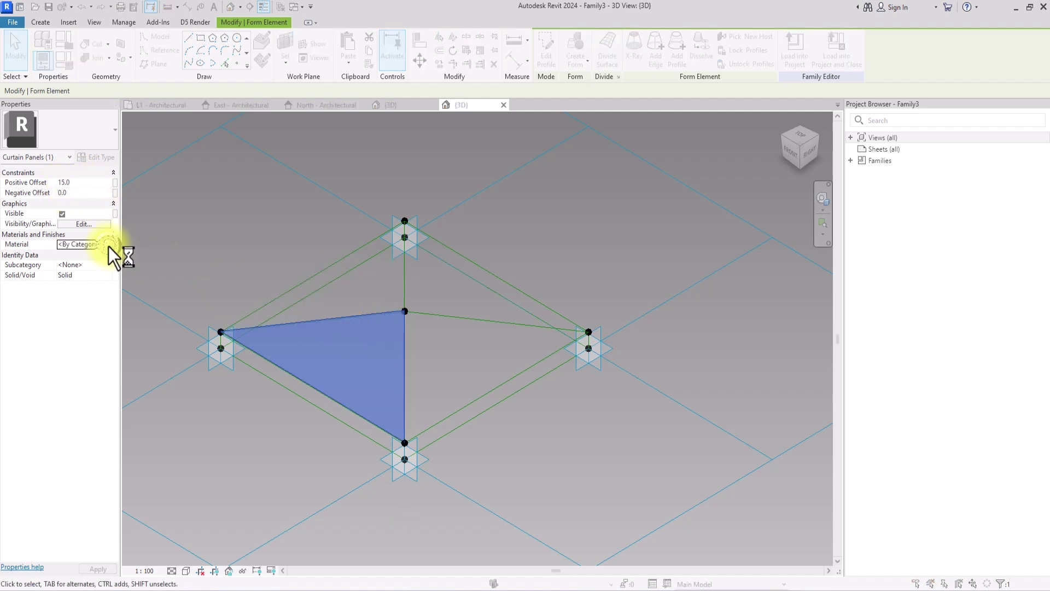
right_click(308, 198)
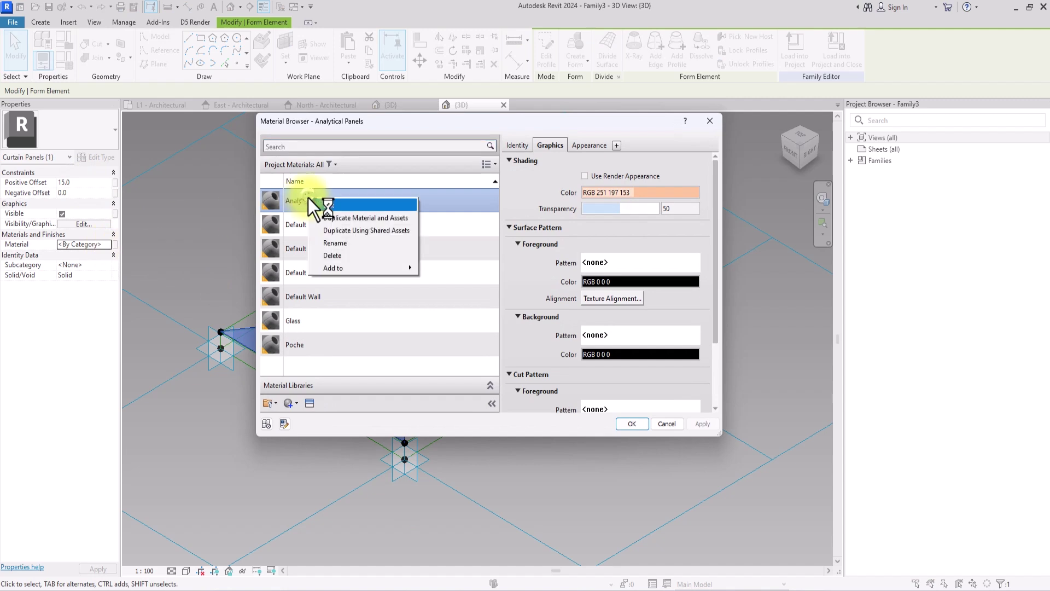
click(356, 222)
key(BackSpace)
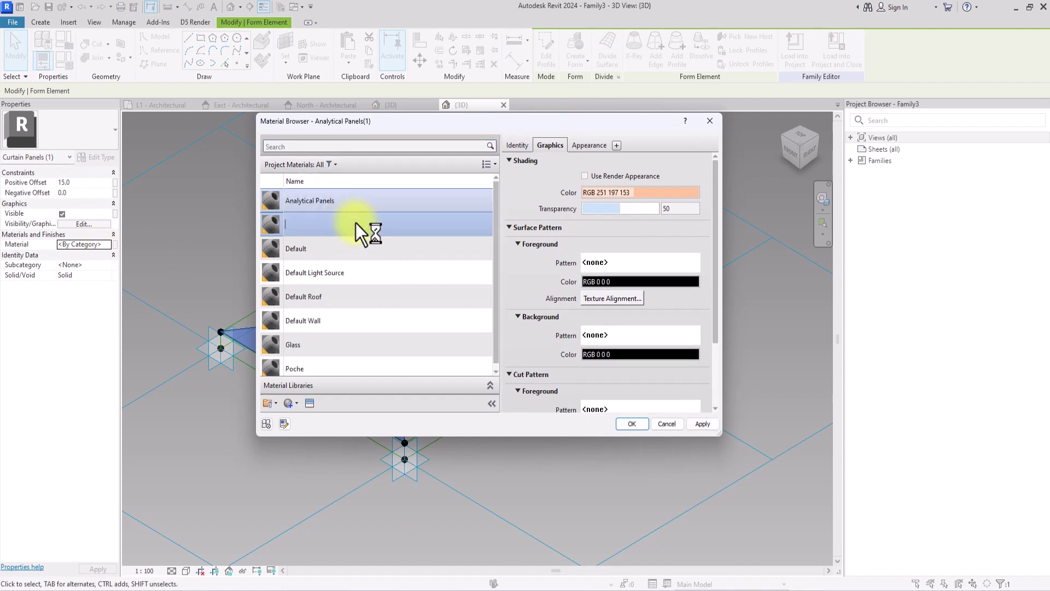
text(01-BLOCK)
Give 01-BLOCK the Wall Paint Light Steel Blue appearance, enable Use Render Appearance, and assign it.
click(309, 403)
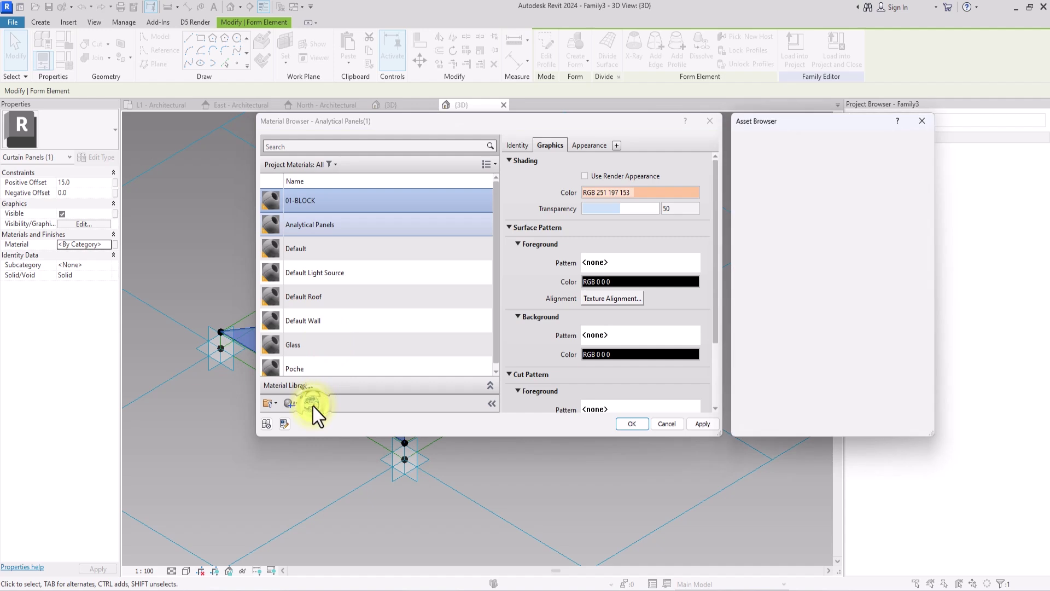
double_click(765, 205)
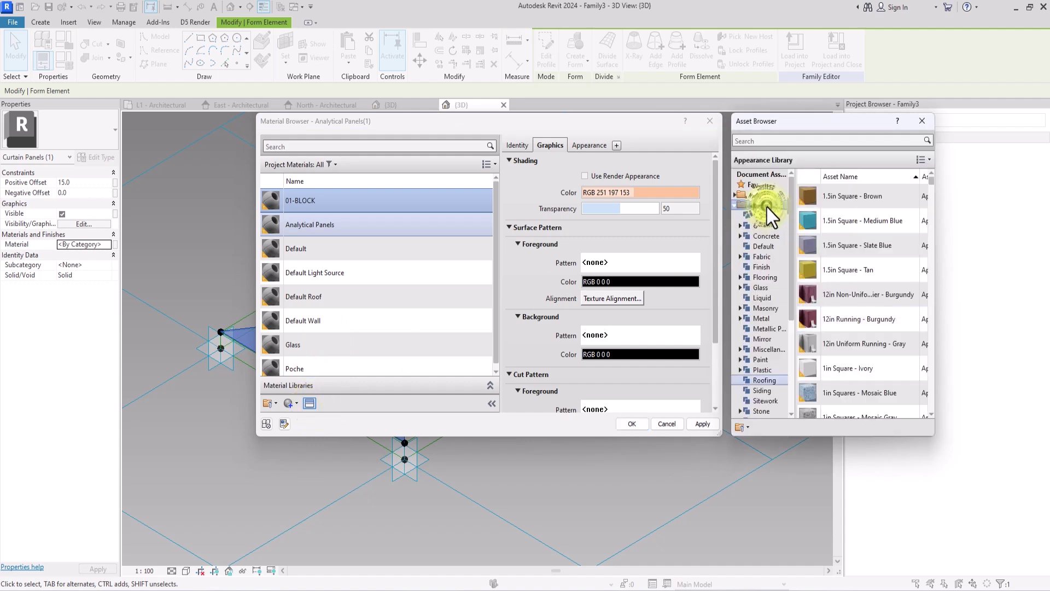
scroll(767, 208, down, 1)
scroll(769, 293, down, 2)
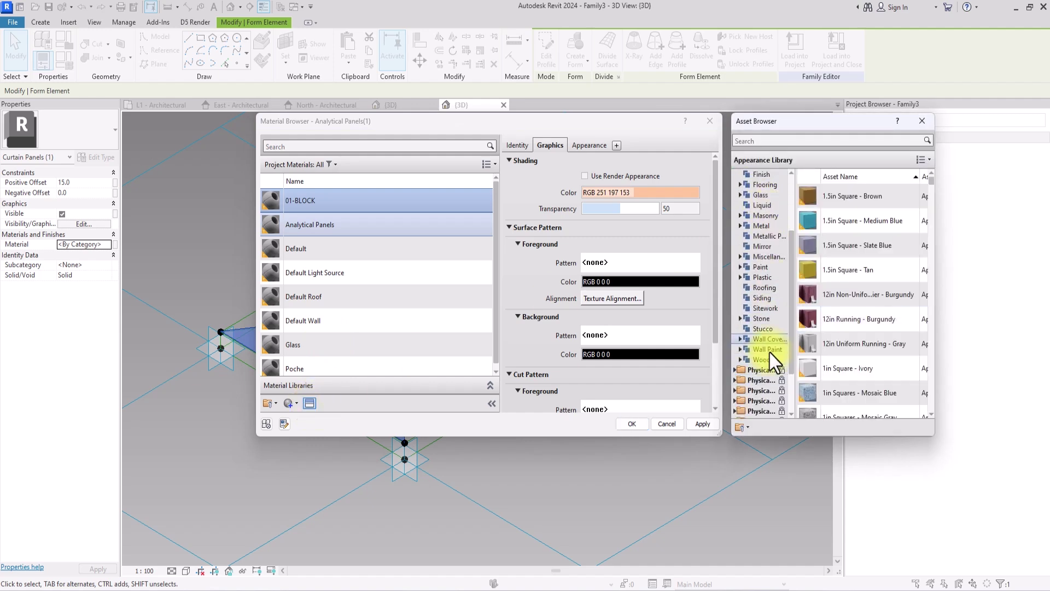
double_click(769, 350)
scroll(809, 326, down, 6)
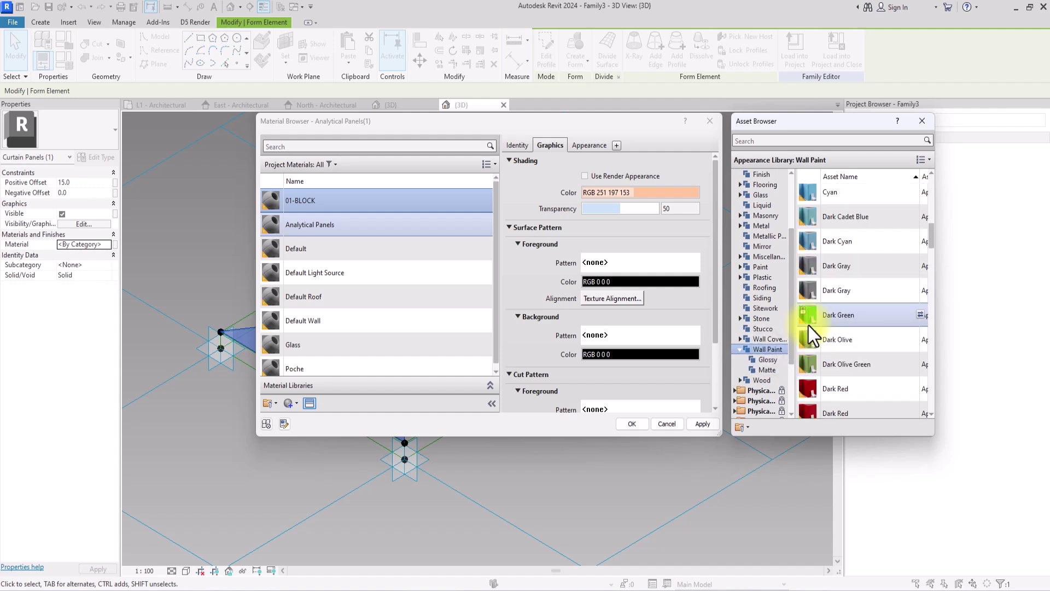
scroll(808, 326, down, 5)
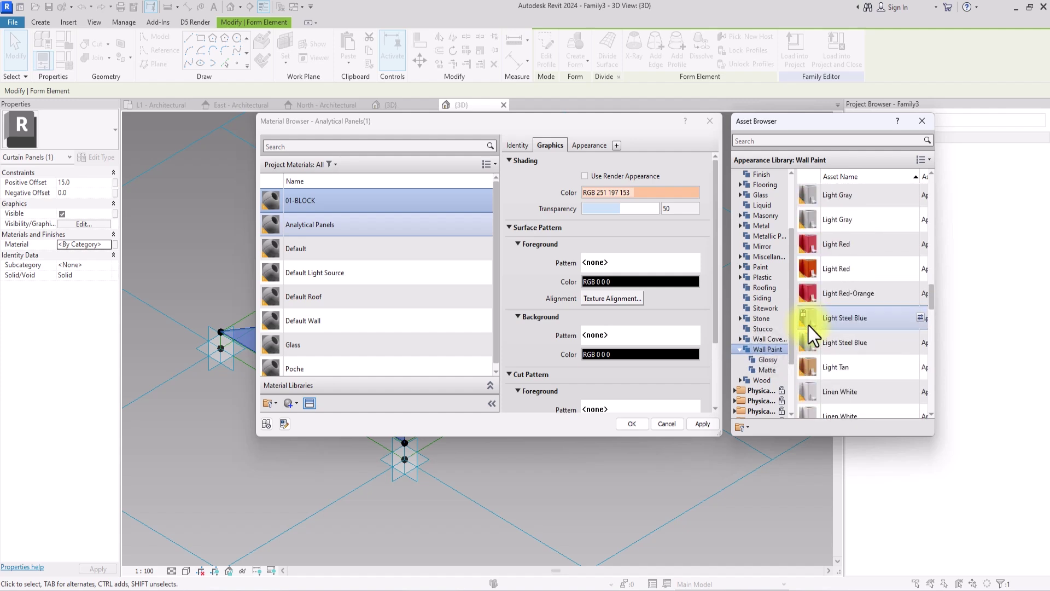
click(921, 317)
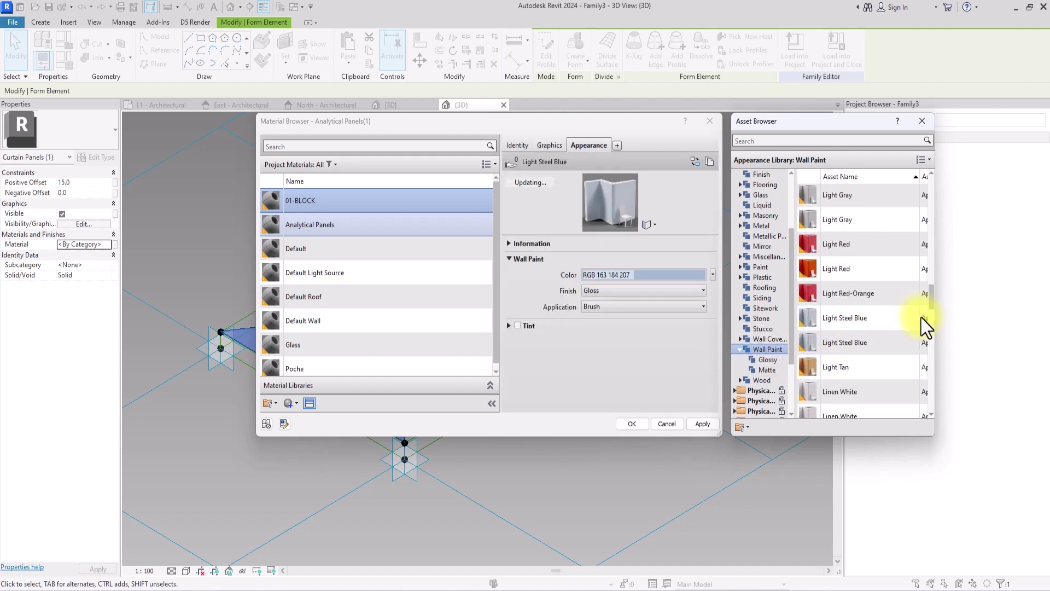
click(549, 145)
click(581, 175)
click(642, 423)
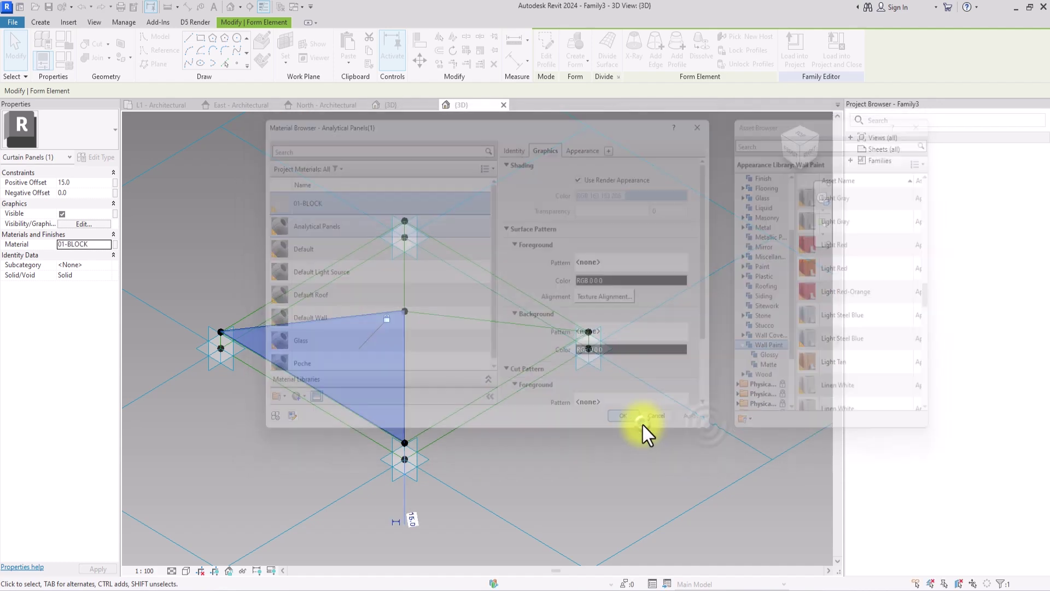
Switch the family view to Shaded display and orbit slightly.
click(563, 438)
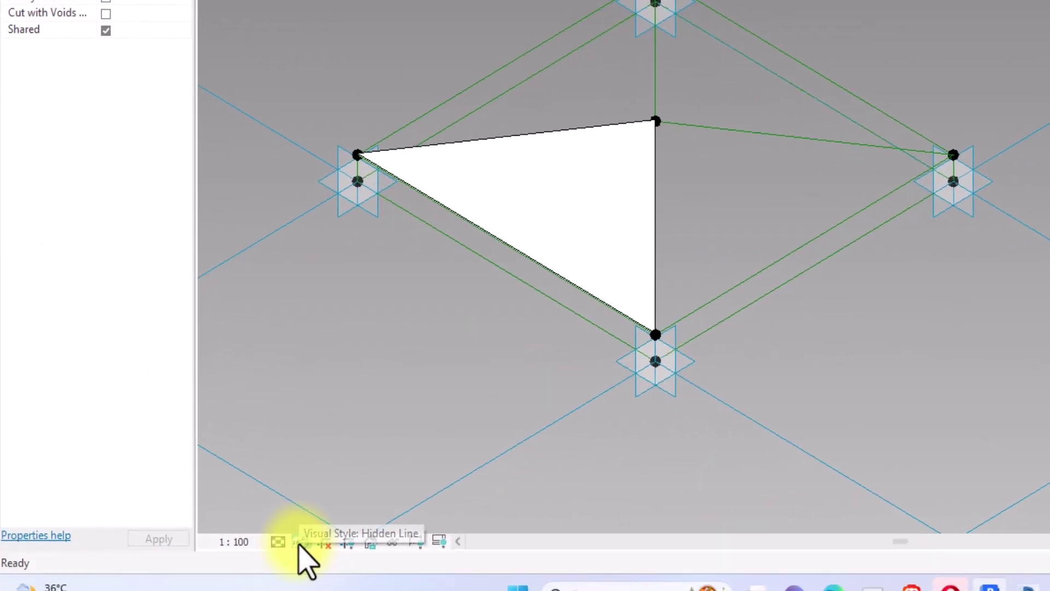
click(301, 544)
click(327, 464)
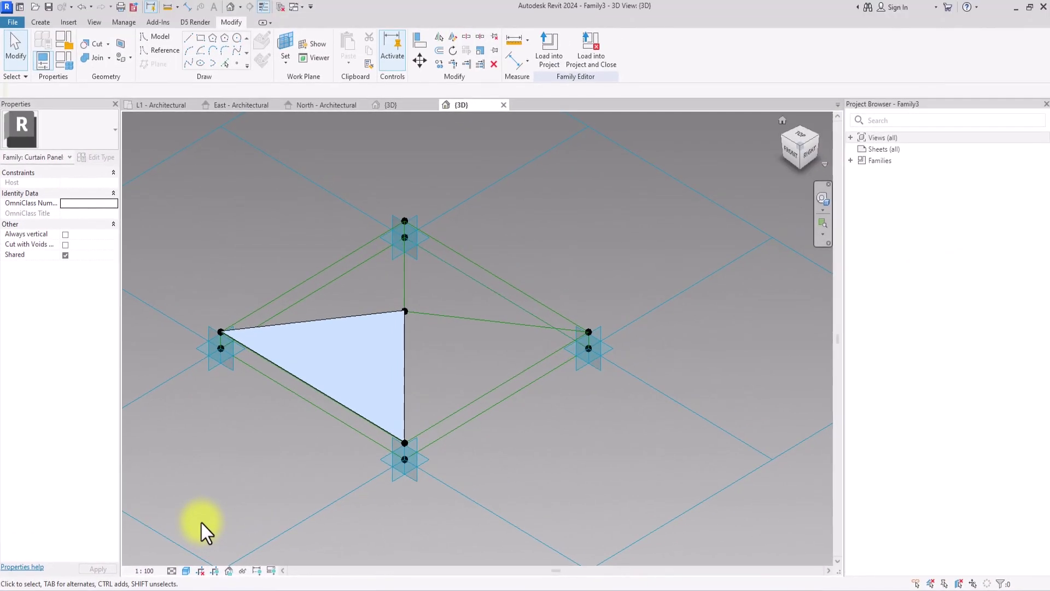
mouse_move(788, 151)
mouse_down()
mouse_move(596, 147)
mouse_move(626, 117)
mouse_move(628, 165)
mouse_up()
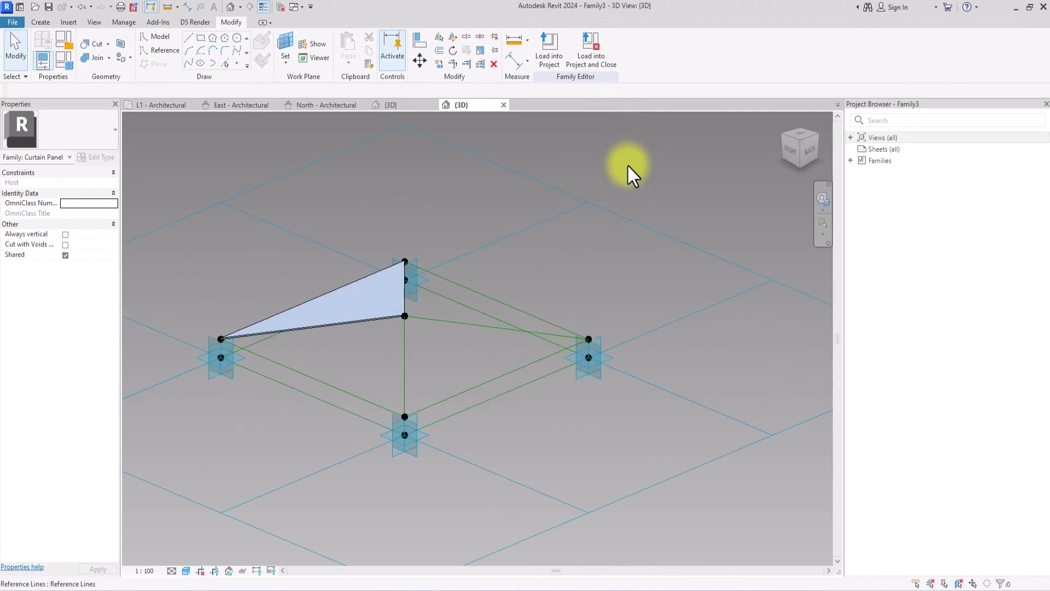
scroll(360, 371, up, 3)
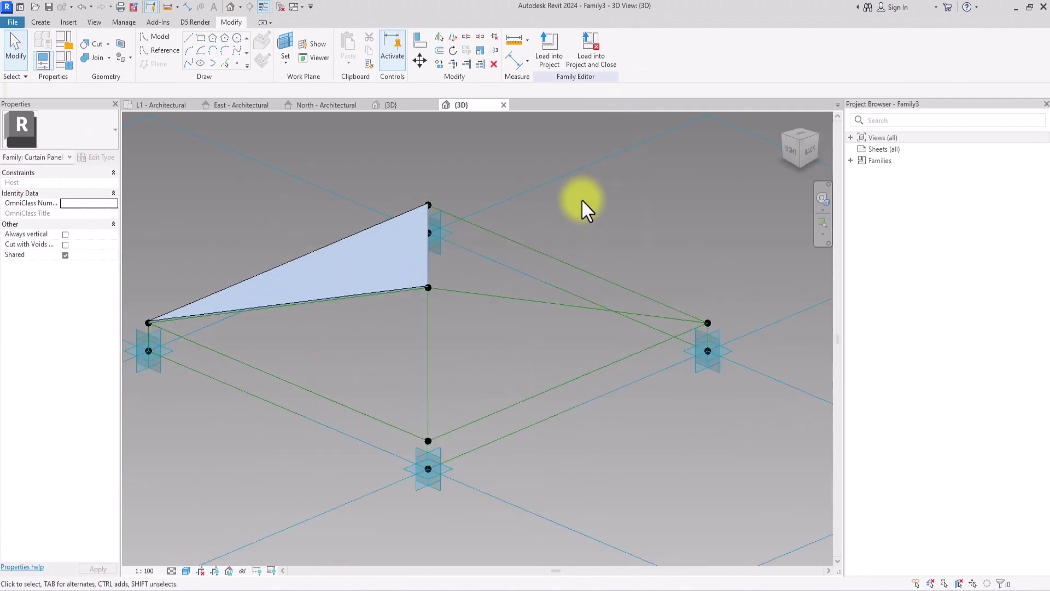
Build a form from two more reference lines and assign it the 01-BLOCK material.
click(325, 396)
ctrl+click(344, 302)
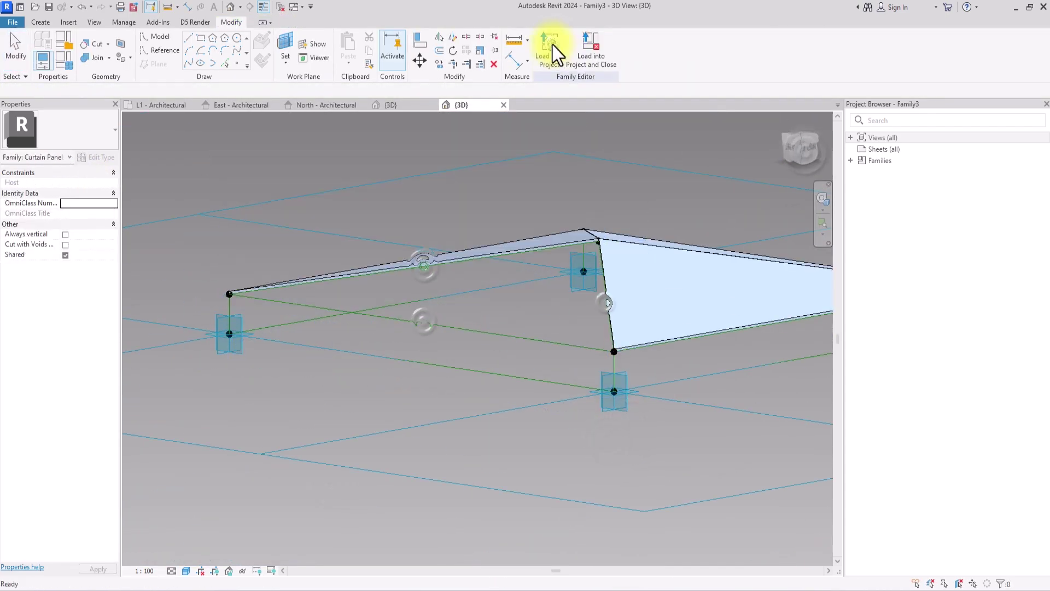
click(112, 244)
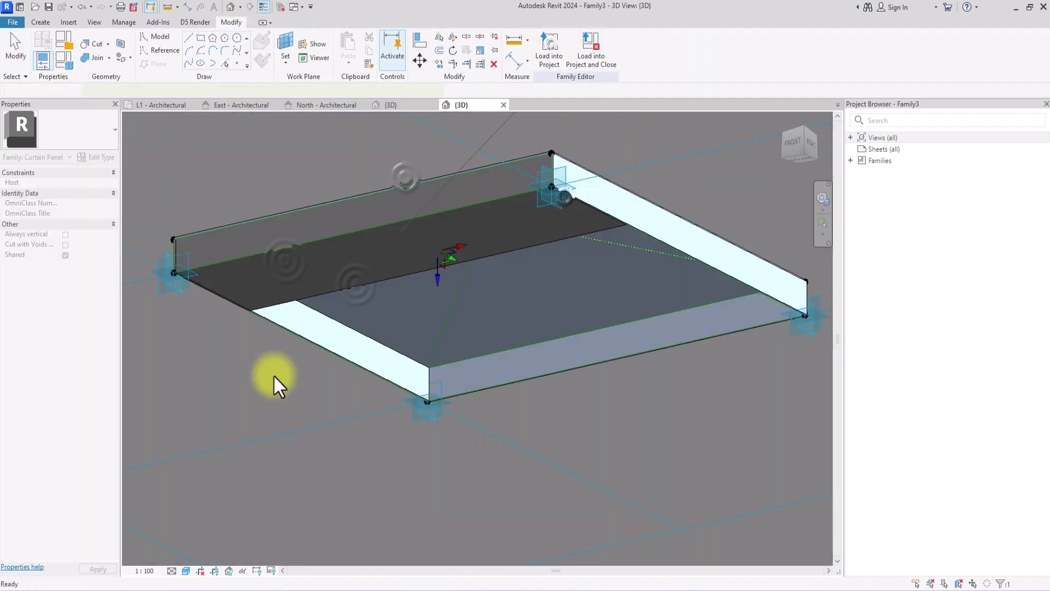
click(219, 290)
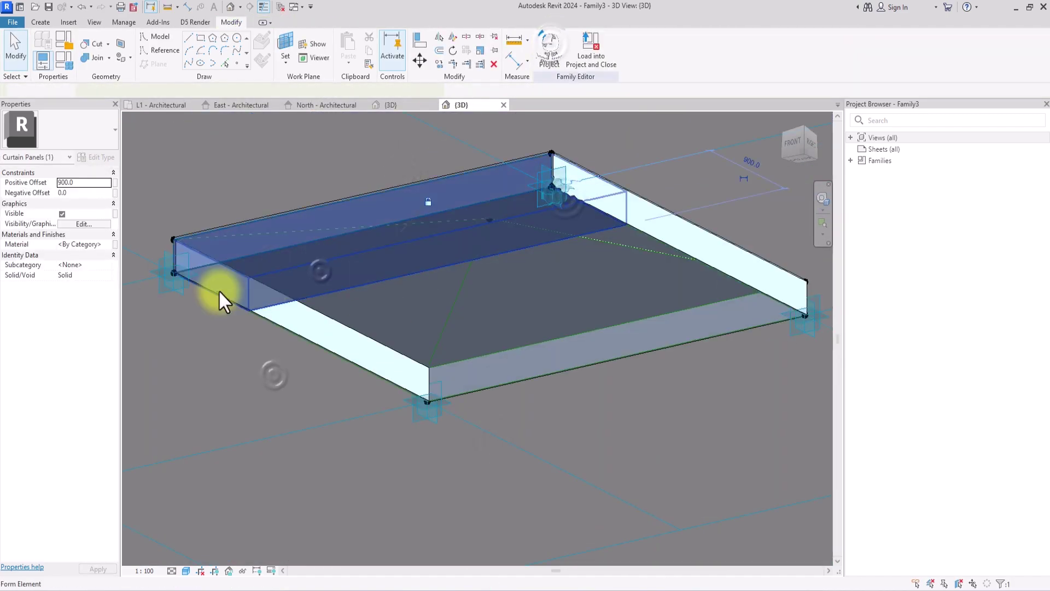
click(107, 245)
click(107, 246)
click(632, 425)
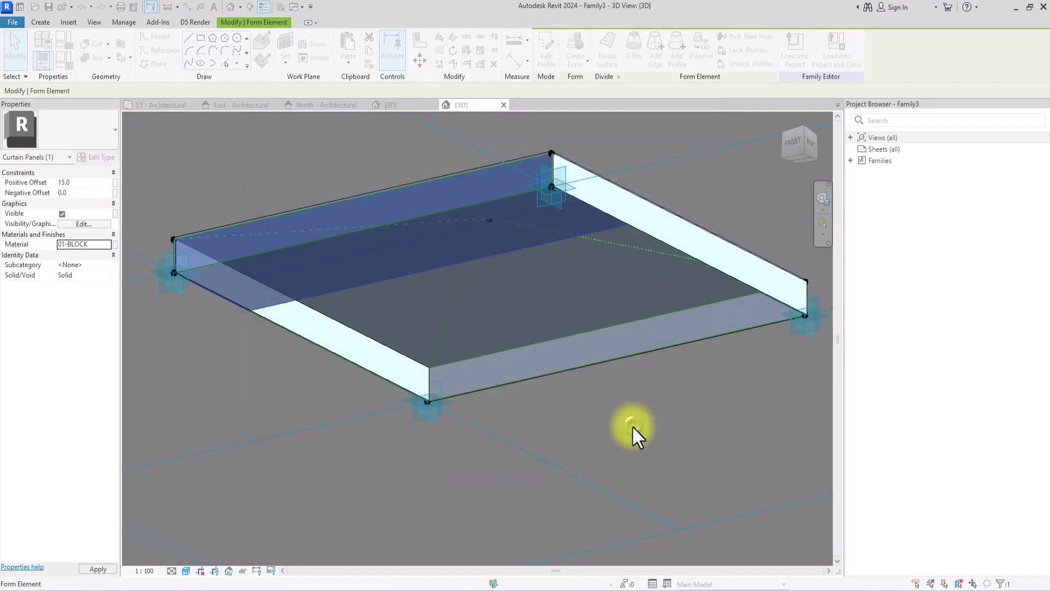
click(293, 462)
Create the last triangular face from three reference lines with offset 15 and 01-BLOCK material.
drag(806, 160, 811, 145)
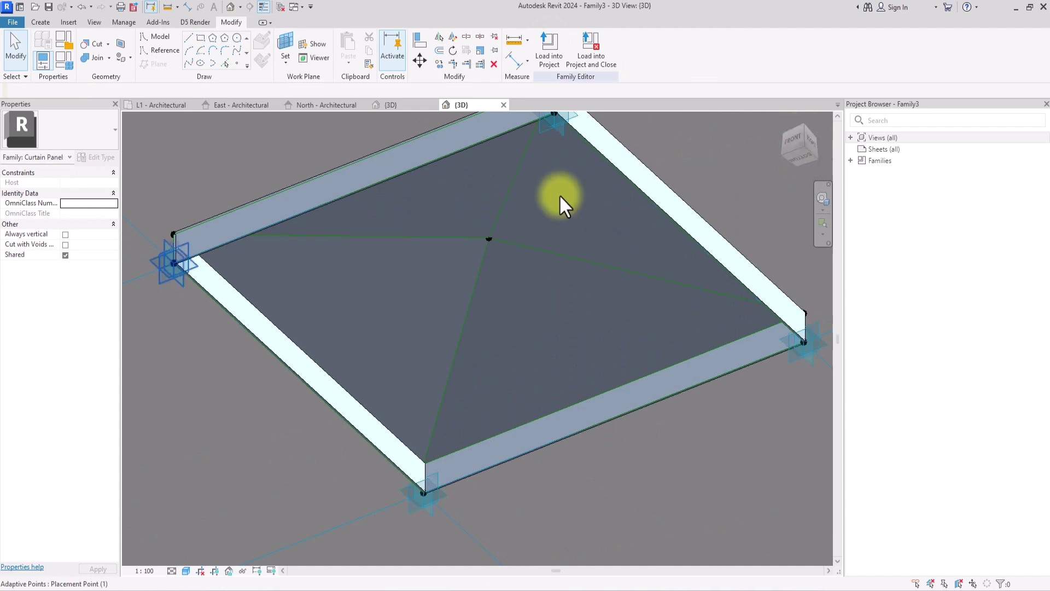
click(241, 322)
ctrl+click(509, 455)
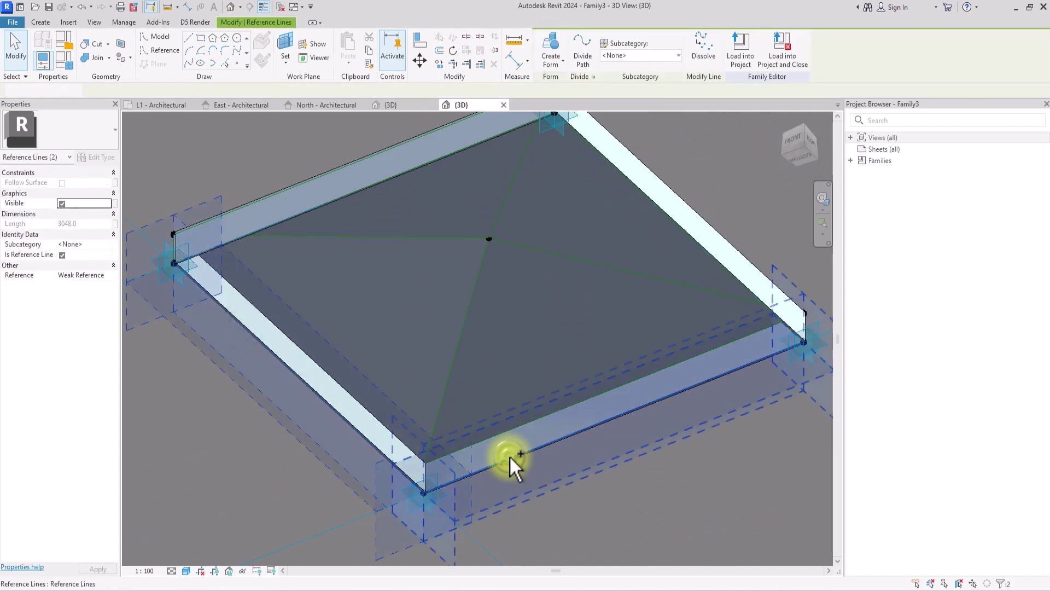
ctrl+click(482, 147)
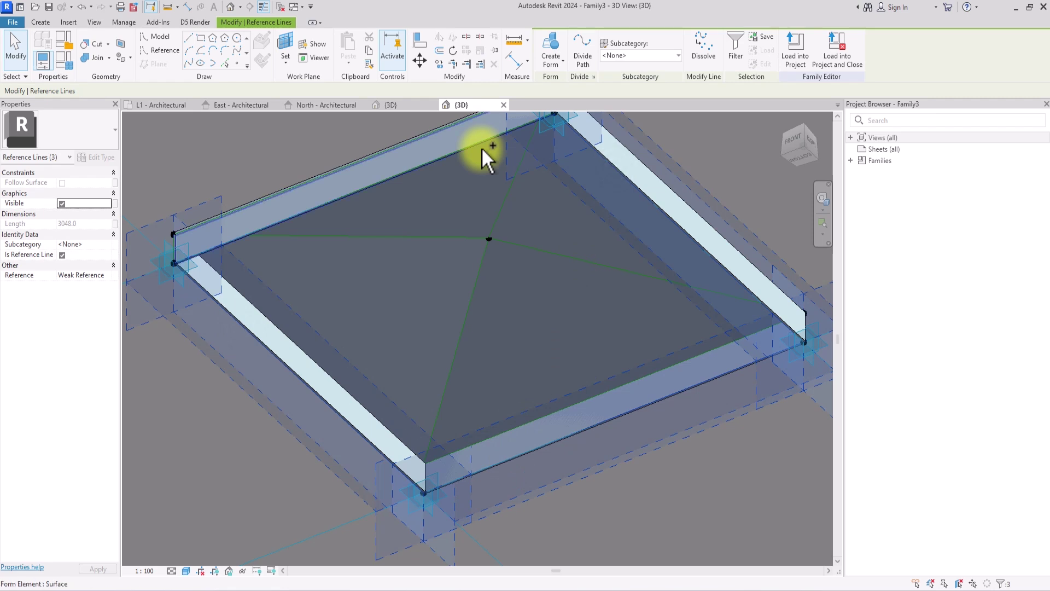
click(544, 49)
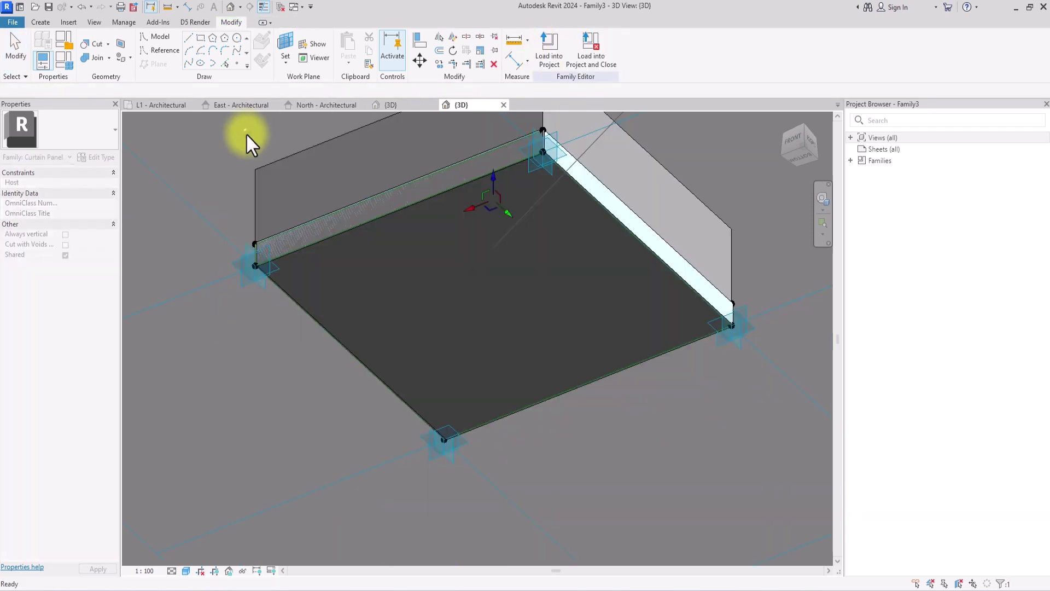
click(89, 181)
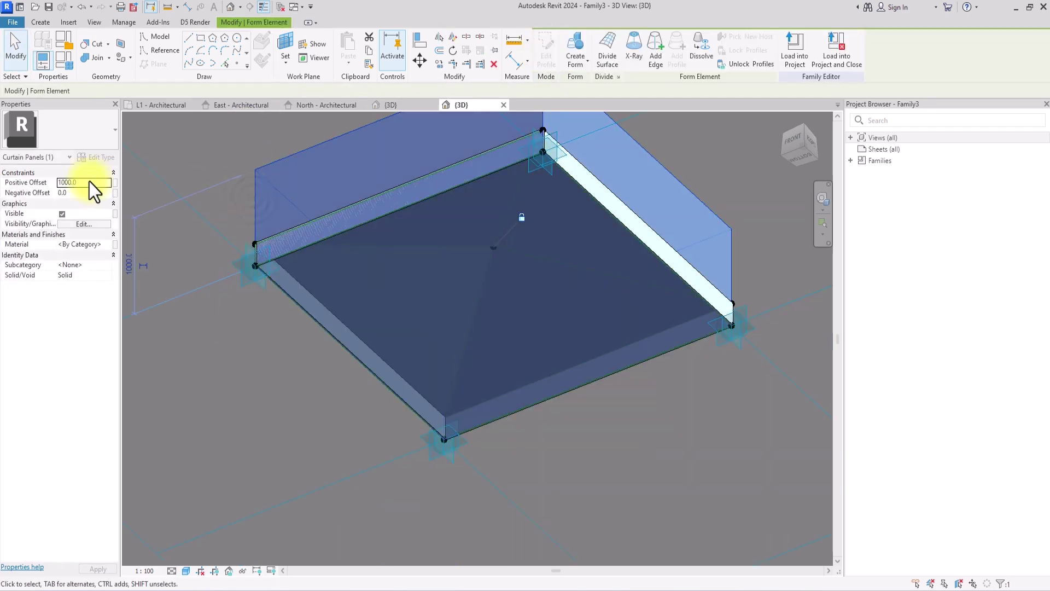
double_click(90, 182)
click(104, 242)
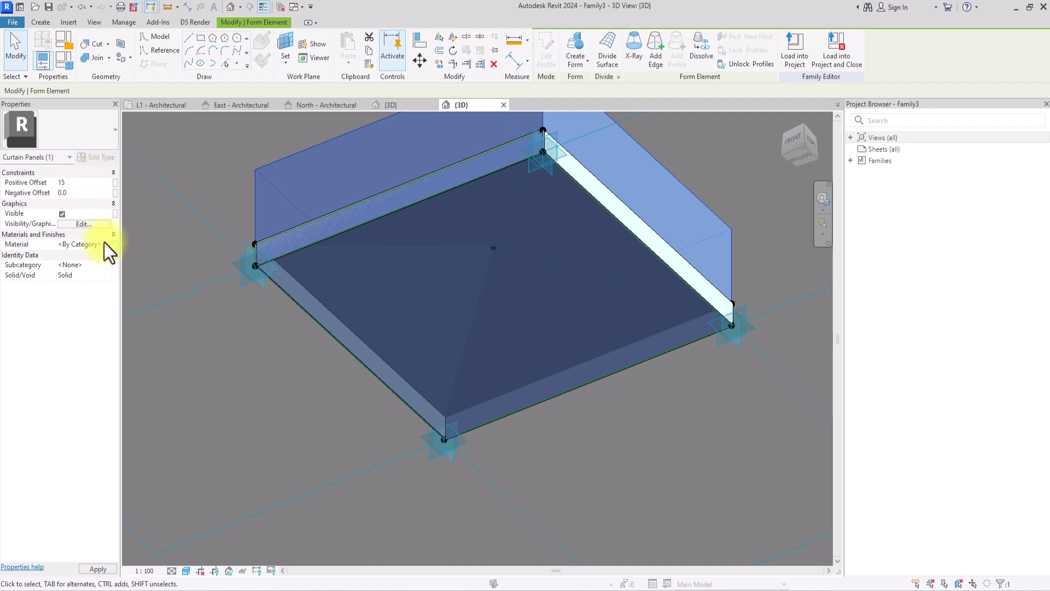
click(105, 246)
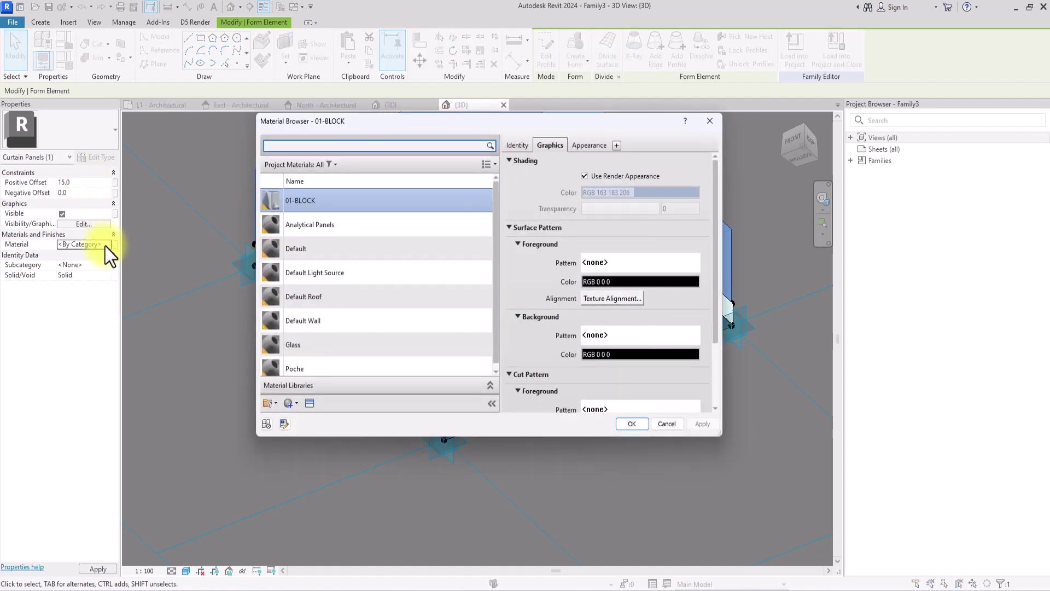
click(631, 425)
click(638, 453)
mouse_move(639, 455)
shift+middle_down()
mouse_move(807, 198)
mouse_move(731, 252)
mouse_move(789, 241)
mouse_move(628, 288)
shift+middle_up()
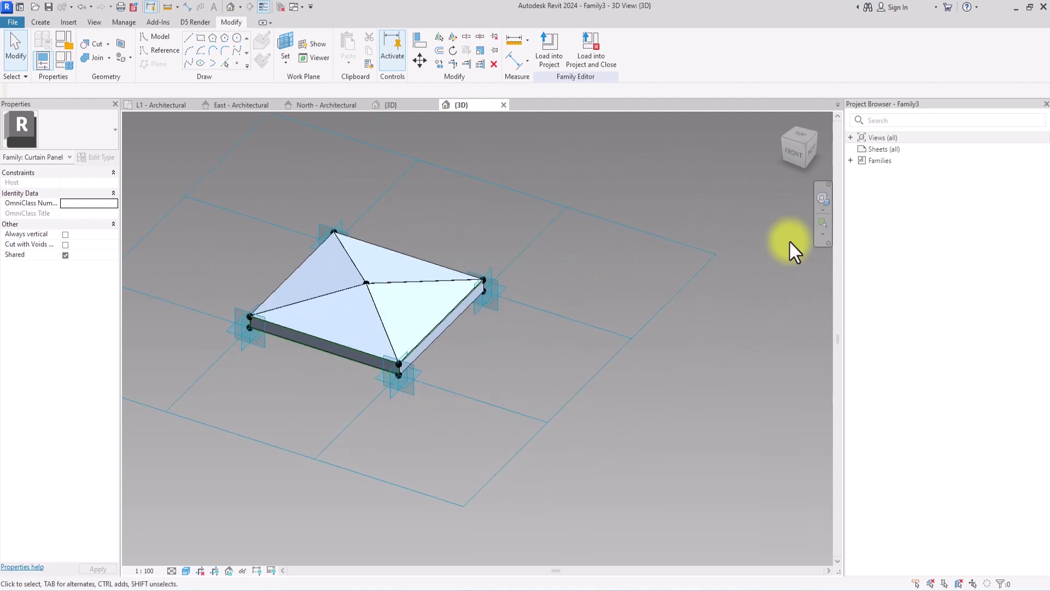
Save the panel family as BLOCK and load it into the ARTIC project's 3D view.
key(ctrl+s)
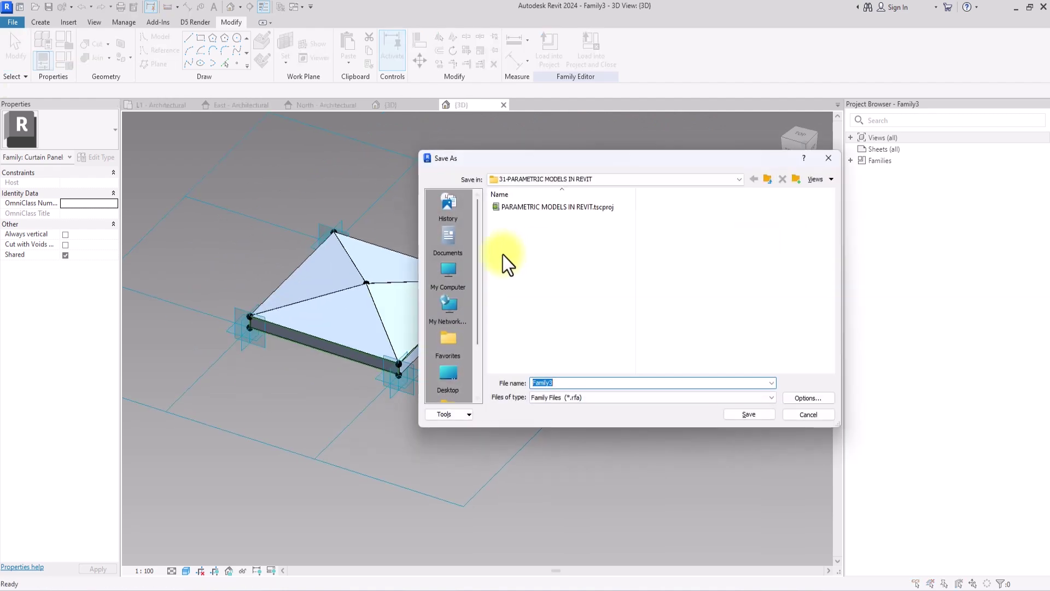
text(BLOCK)
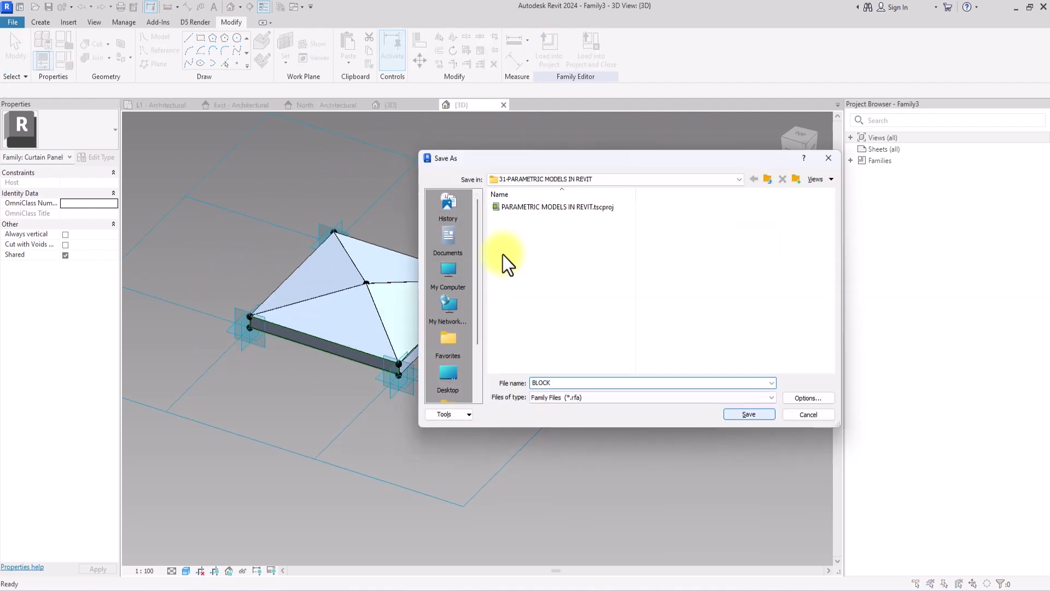
click(749, 414)
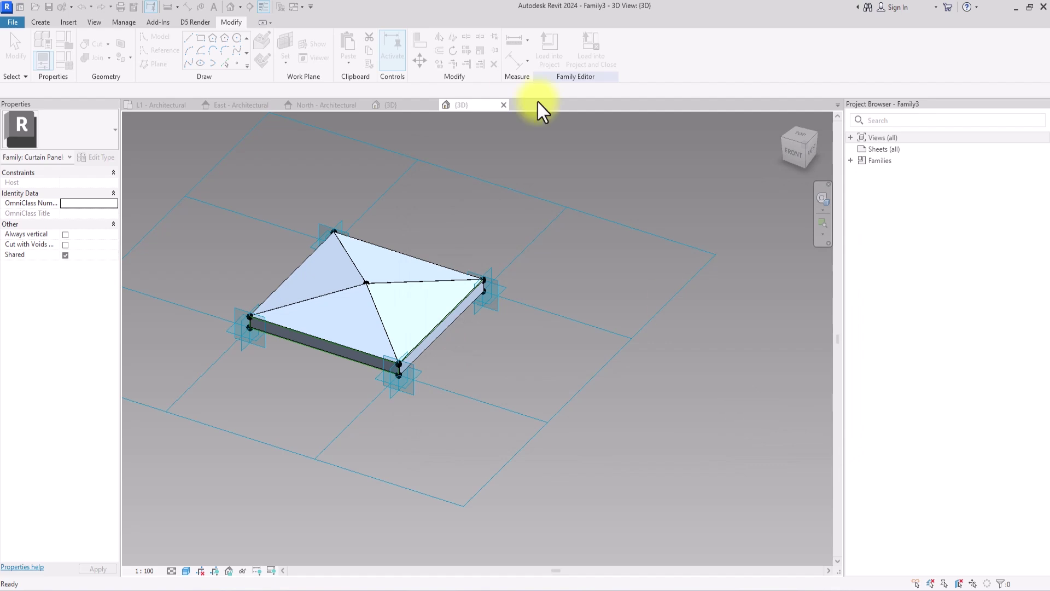
click(595, 51)
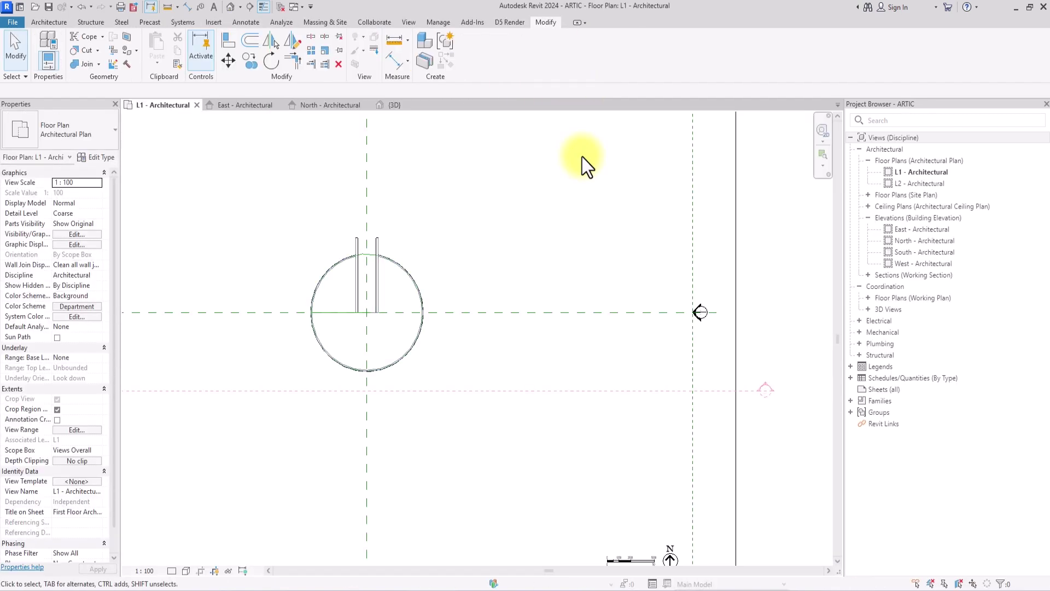
click(229, 6)
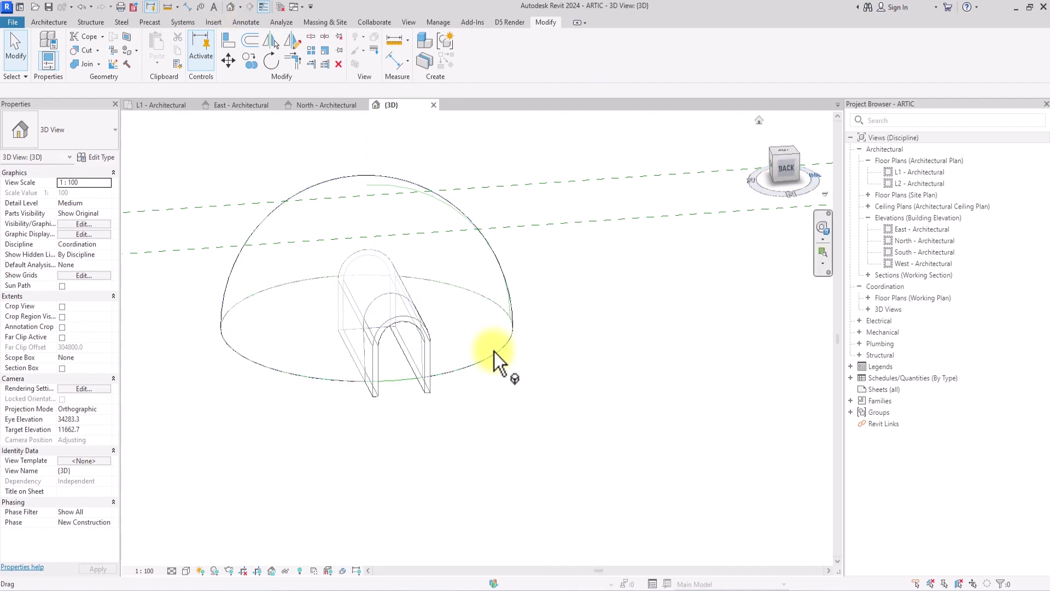
Orbit the ARTIC 3D view and set it to Shaded visual style at Fine detail.
drag(786, 164, 822, 188)
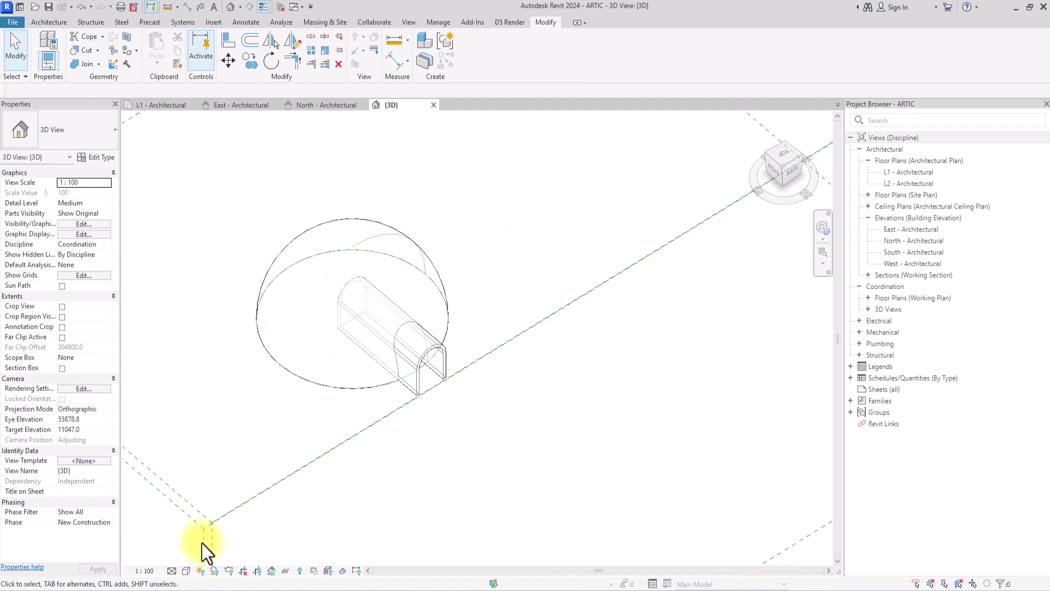
click(186, 571)
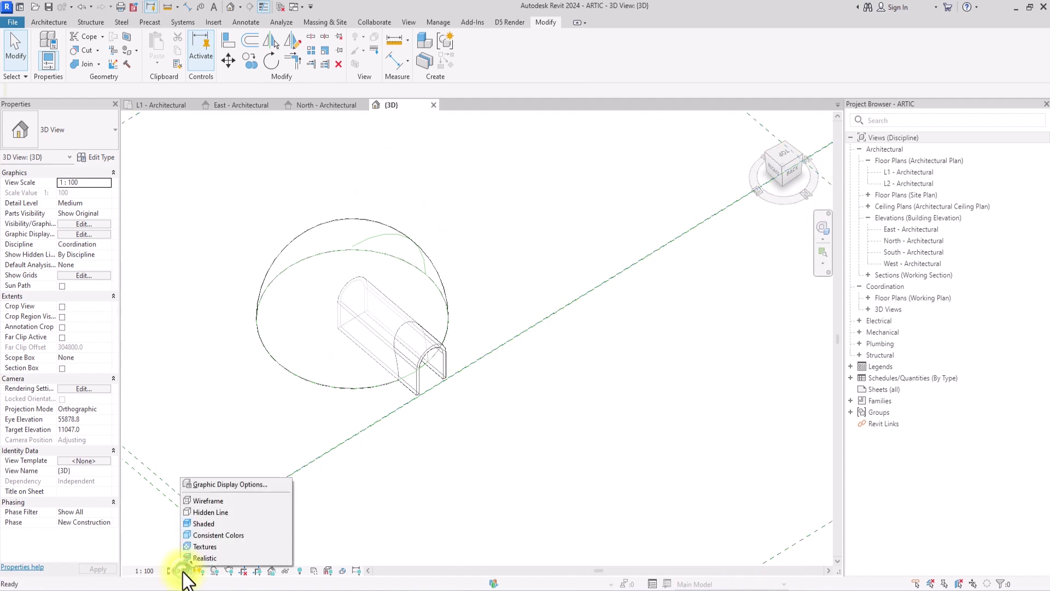
click(205, 524)
click(172, 571)
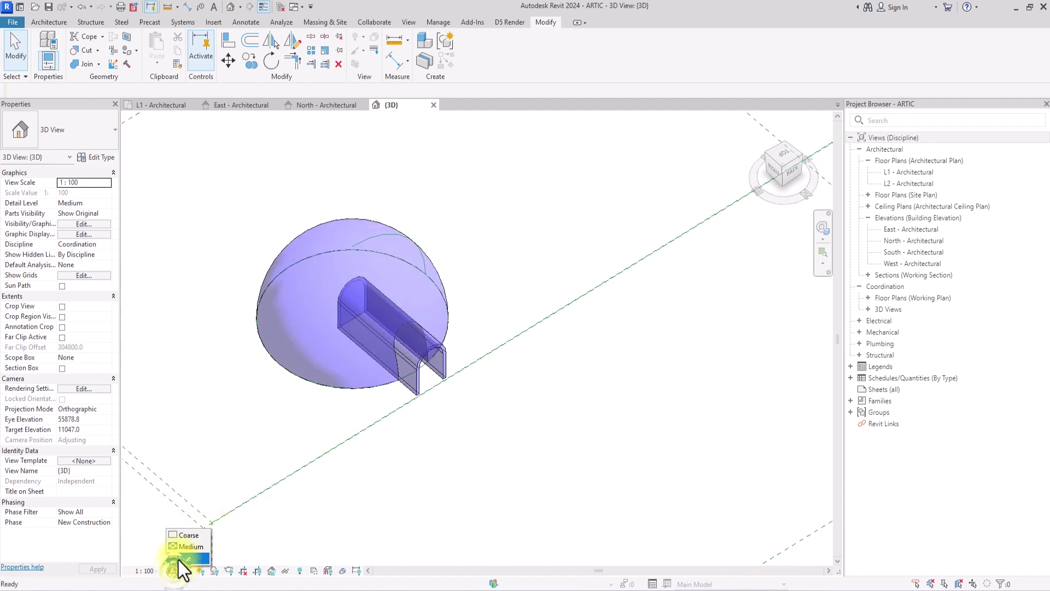
click(178, 560)
scroll(397, 214, up, 2)
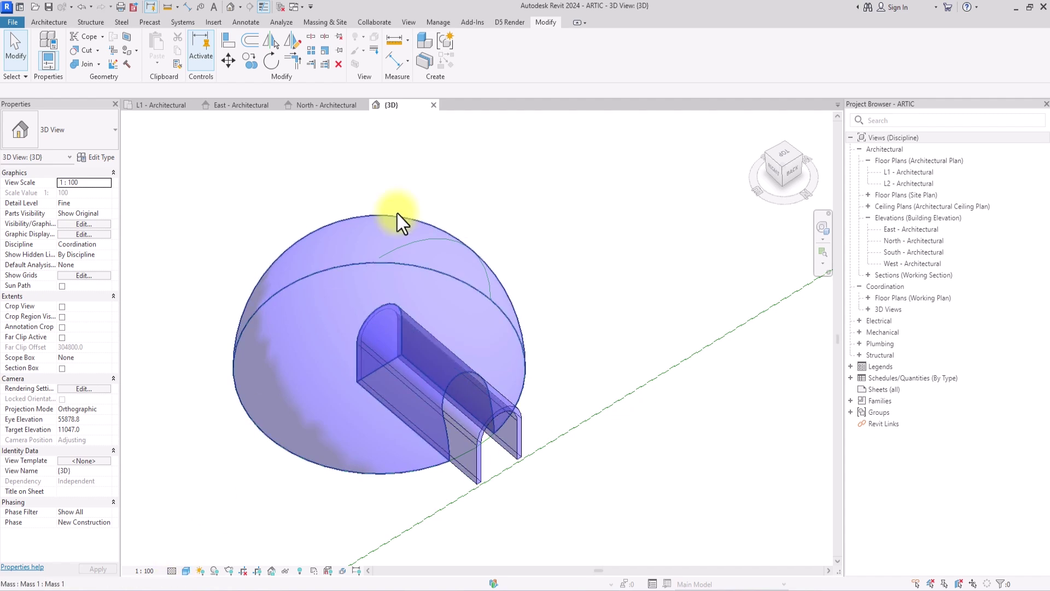
click(359, 221)
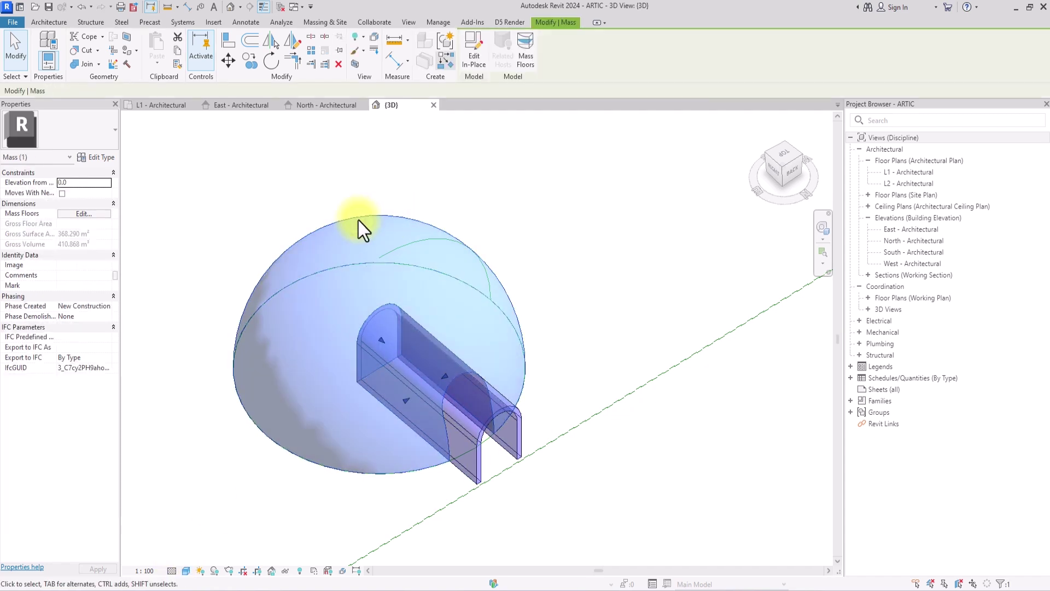
Edit the dome mass in place and divide its surface into a 12 by 12 grid.
click(468, 51)
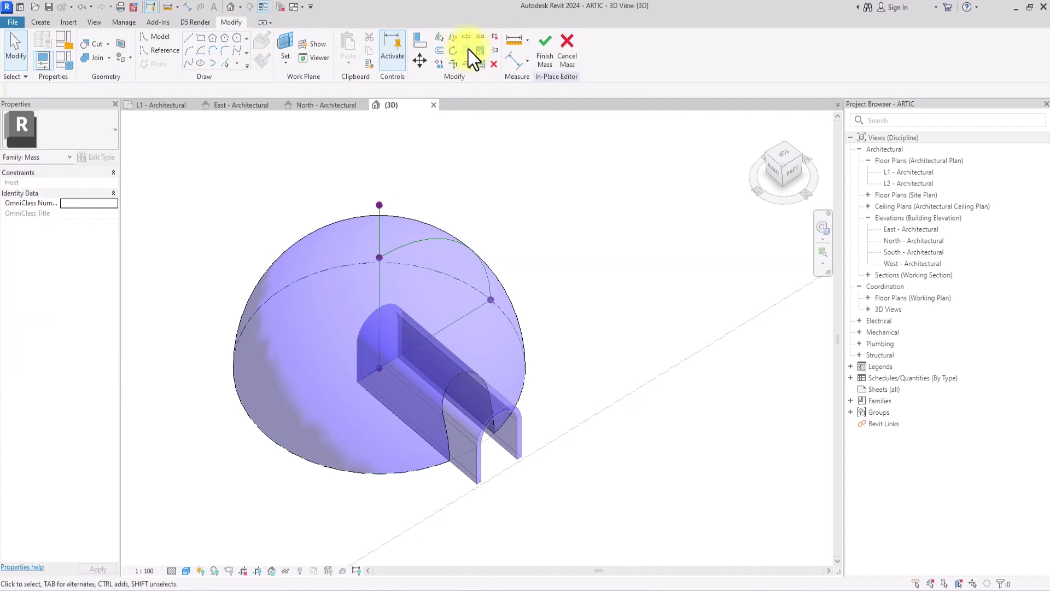
click(349, 215)
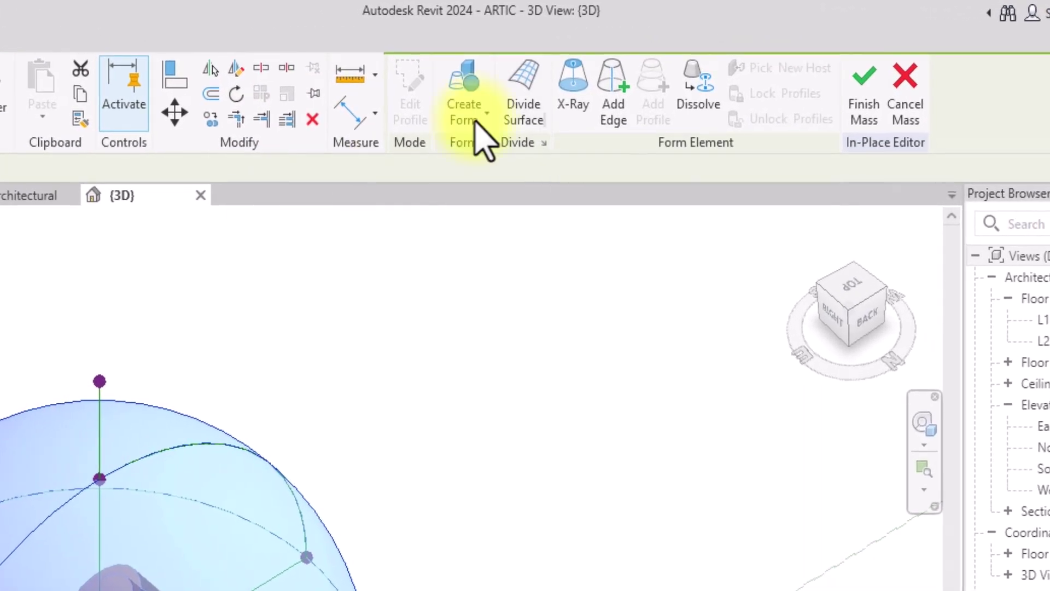
click(521, 96)
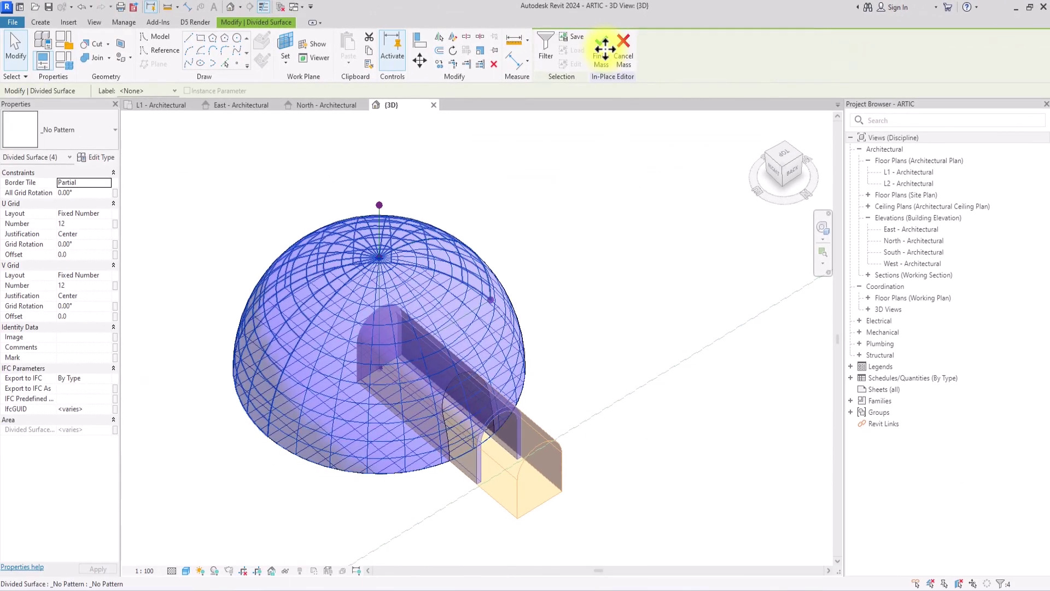
Apply the BLOCK panel pattern to both divided dome surfaces.
click(327, 248)
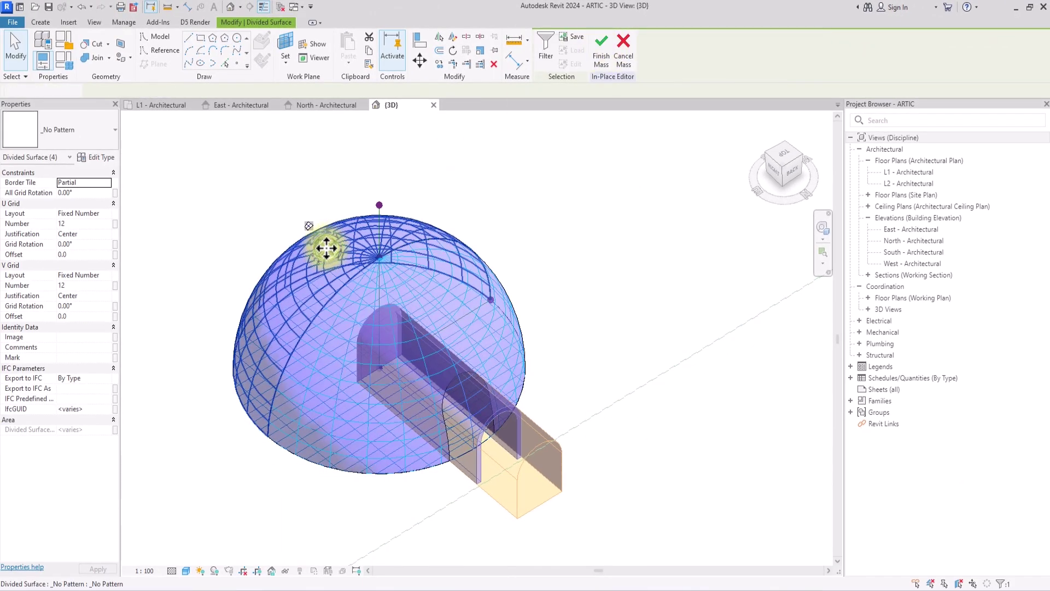
click(352, 474)
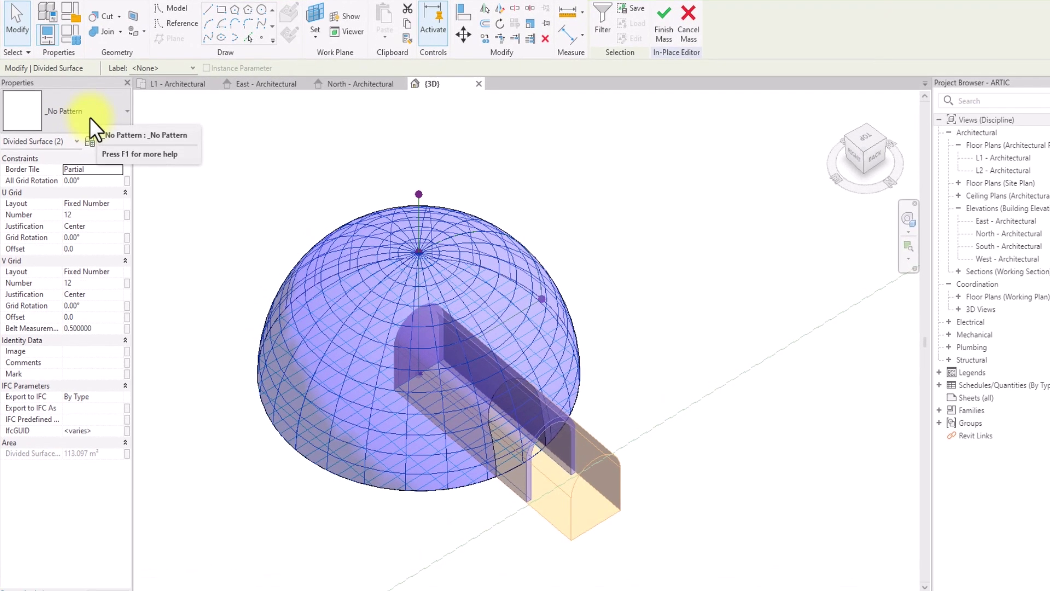
click(87, 109)
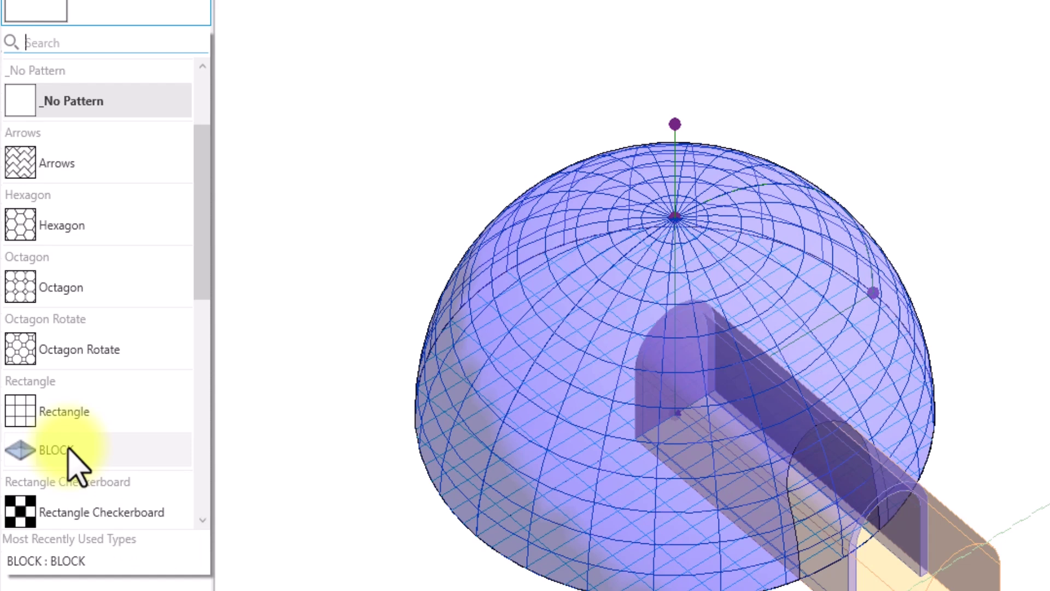
click(69, 450)
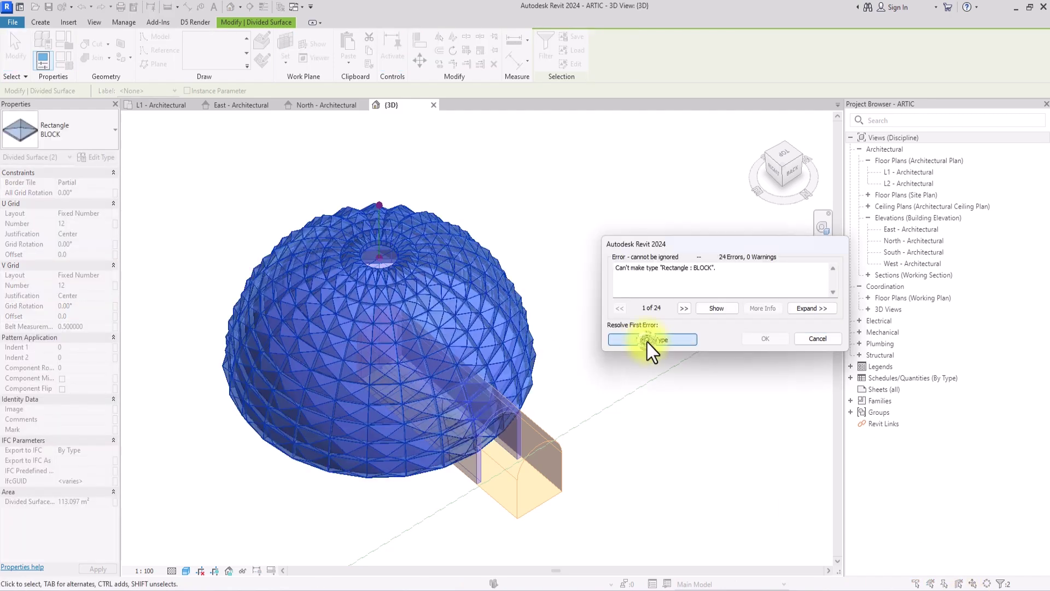
Delete the failing pattern type and finish the dome mass edit.
click(648, 343)
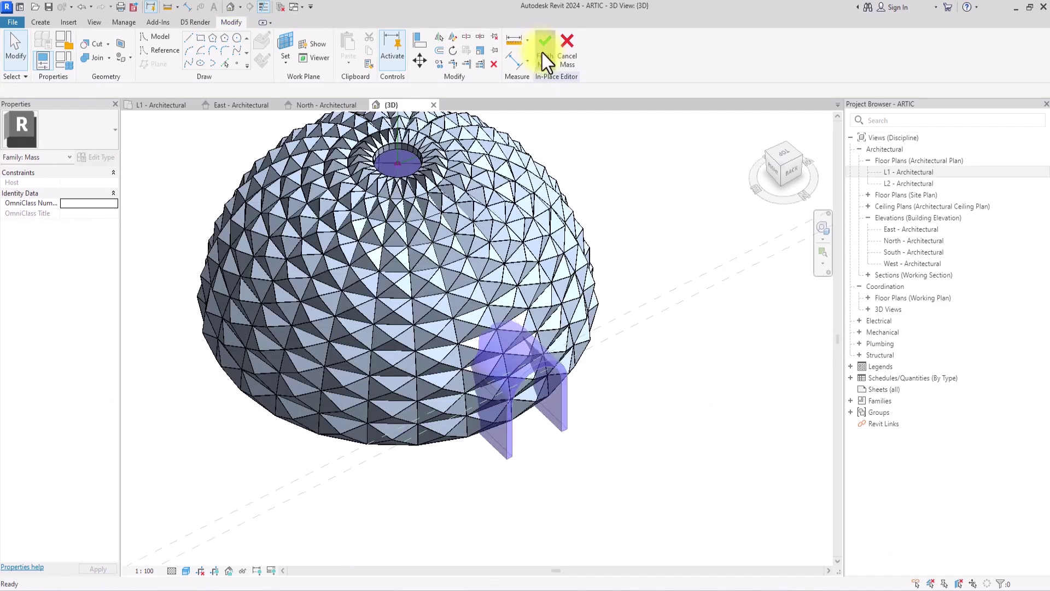
click(543, 54)
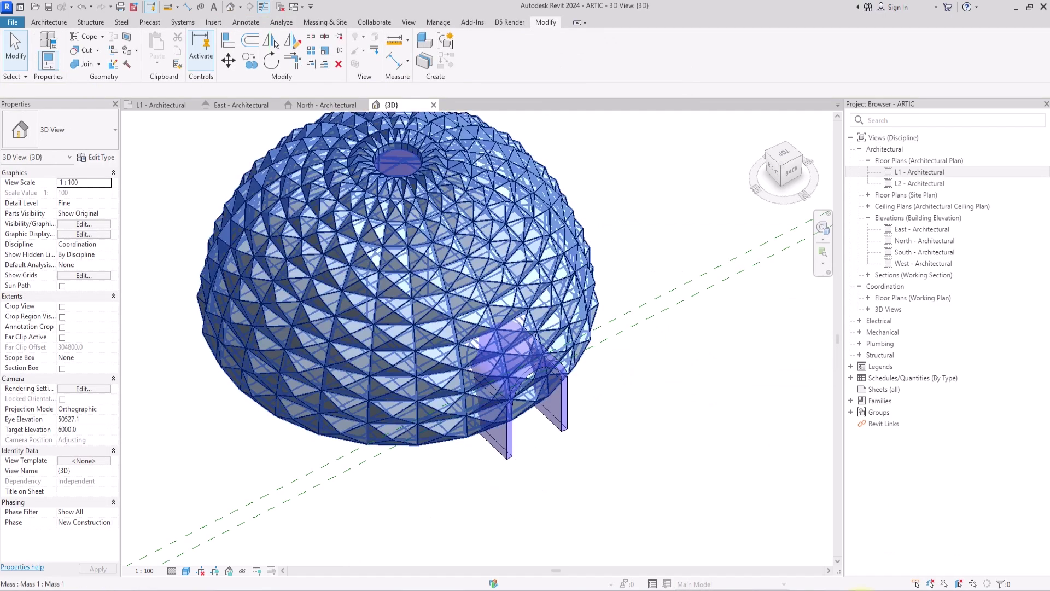
scroll(481, 280, down, 3)
scroll(400, 291, up, 6)
scroll(471, 273, down, 3)
middle_drag(465, 230, 473, 383)
scroll(473, 383, up, 3)
scroll(477, 339, down, 5)
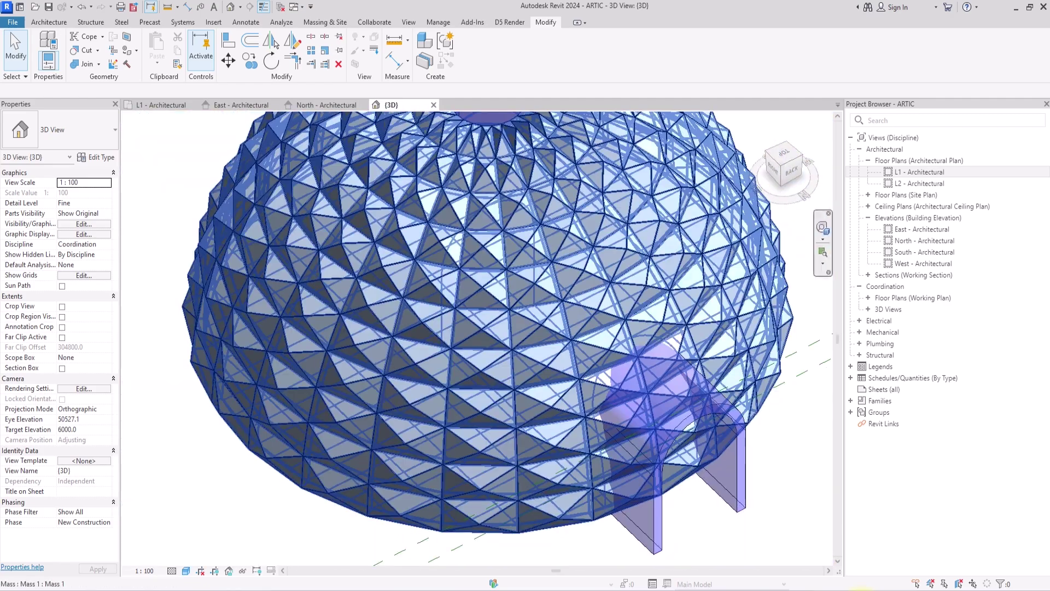
Orbit to view the dome from behind and select the arched tunnel mass.
click(782, 178)
shift+middle_drag(803, 539, 520, 136)
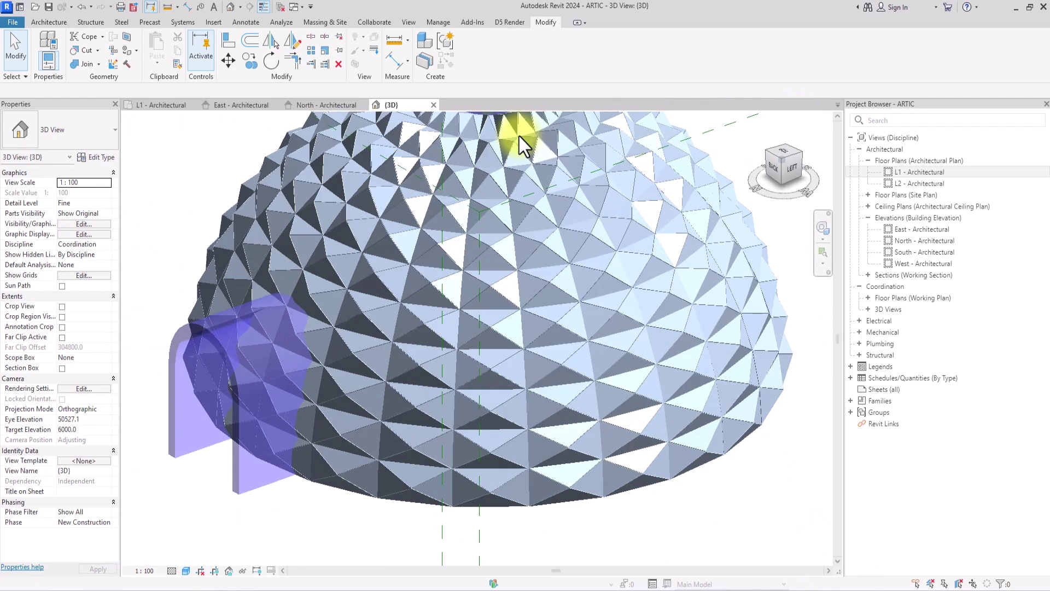
scroll(520, 136, up, 3)
scroll(520, 136, up, 3)
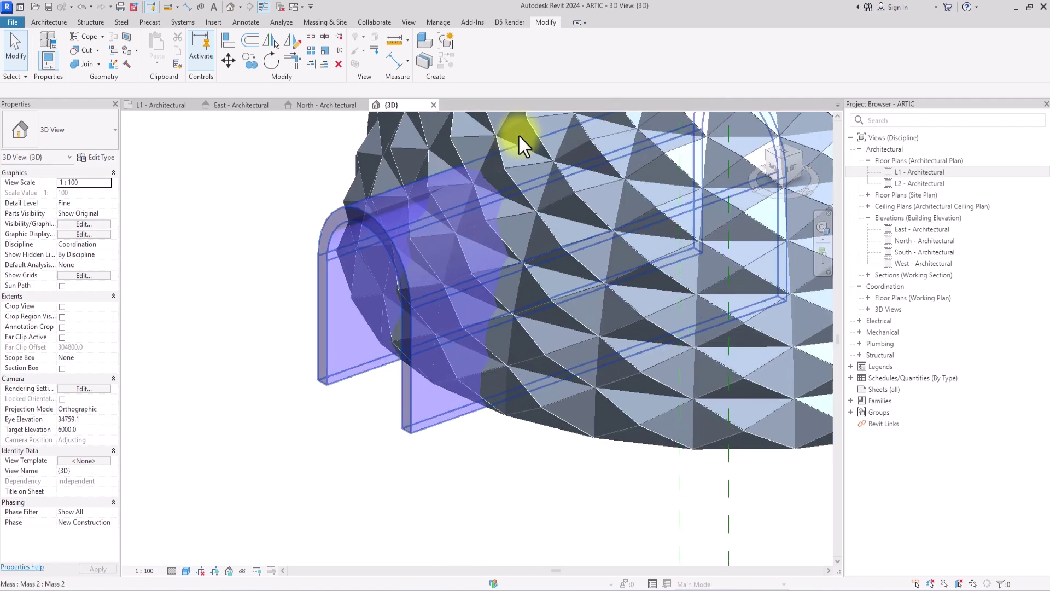
click(422, 284)
scroll(422, 284, down, 1)
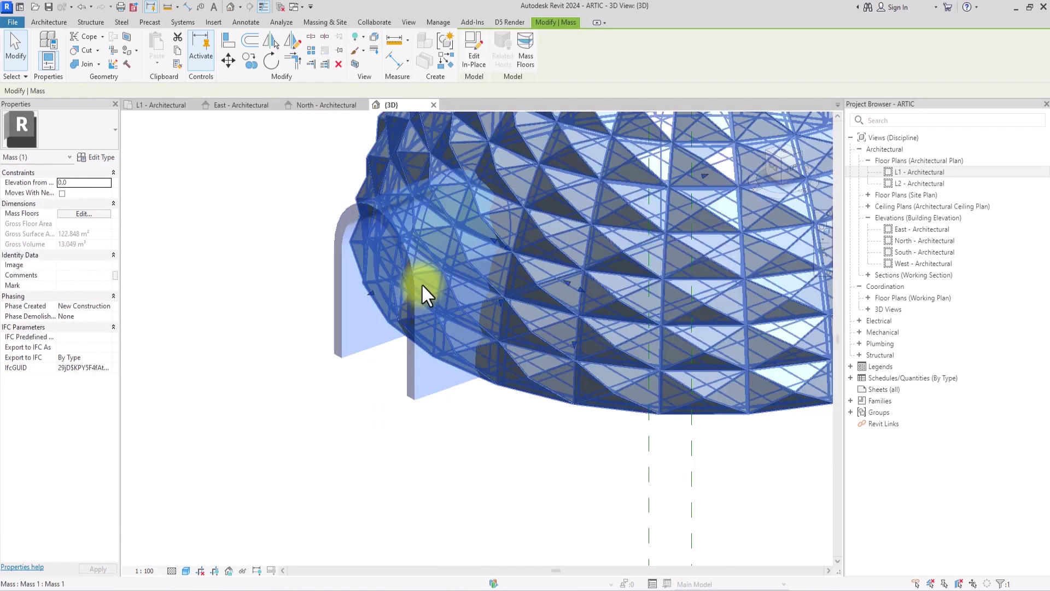
Edit the tunnel mass in place and divide the arch form's surface into a grid.
click(469, 54)
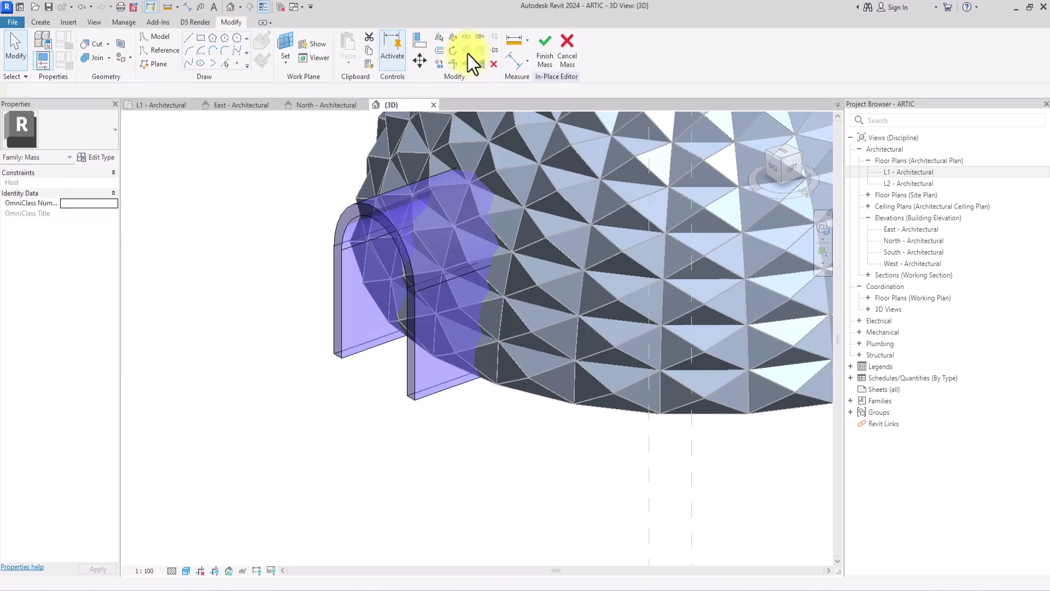
scroll(419, 306, up, 2)
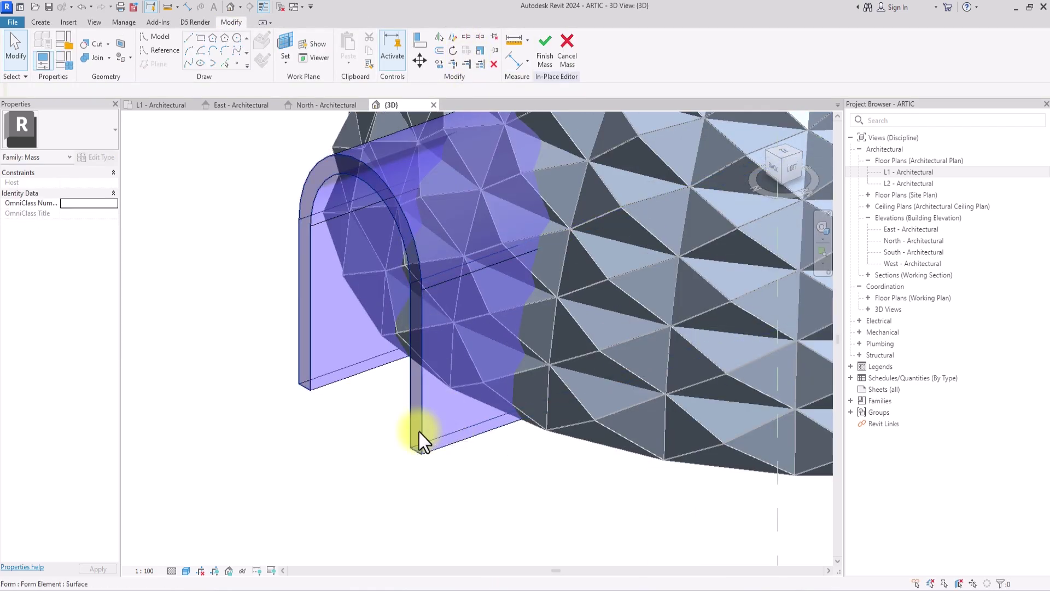
click(306, 366)
scroll(306, 368, down, 3)
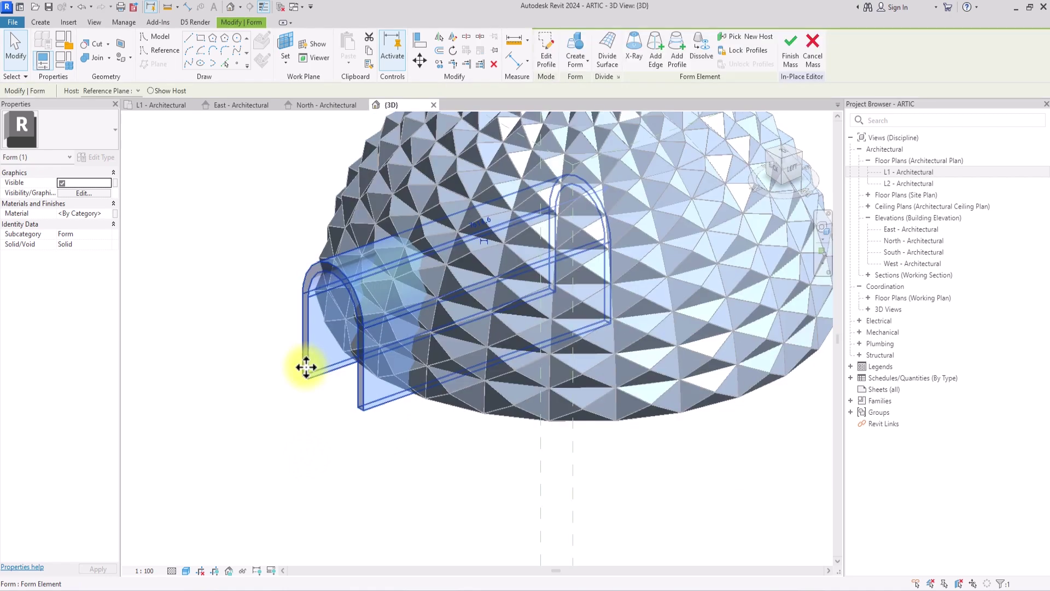
click(605, 47)
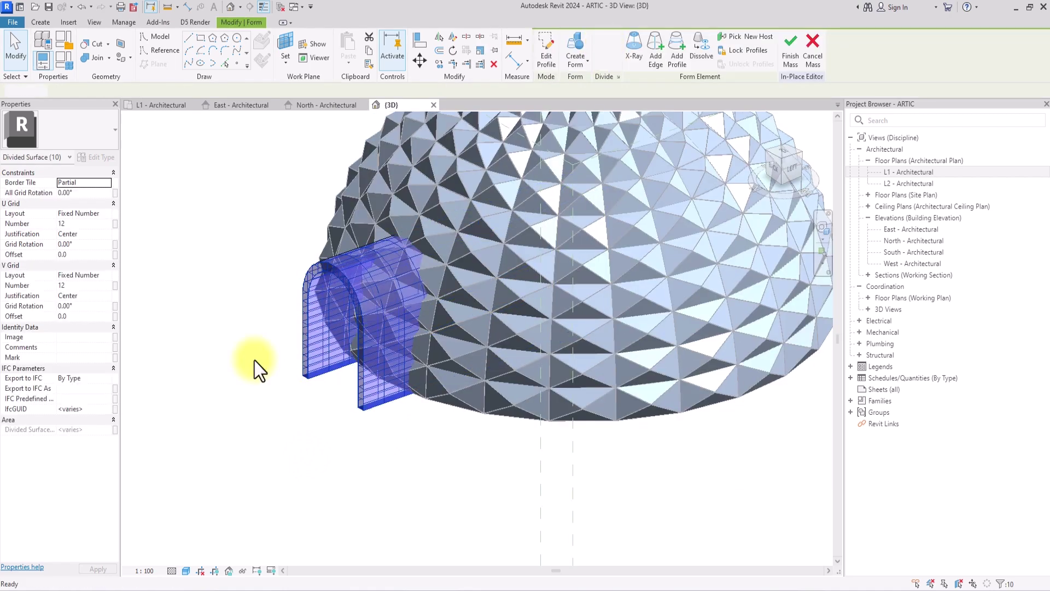
scroll(399, 363, up, 2)
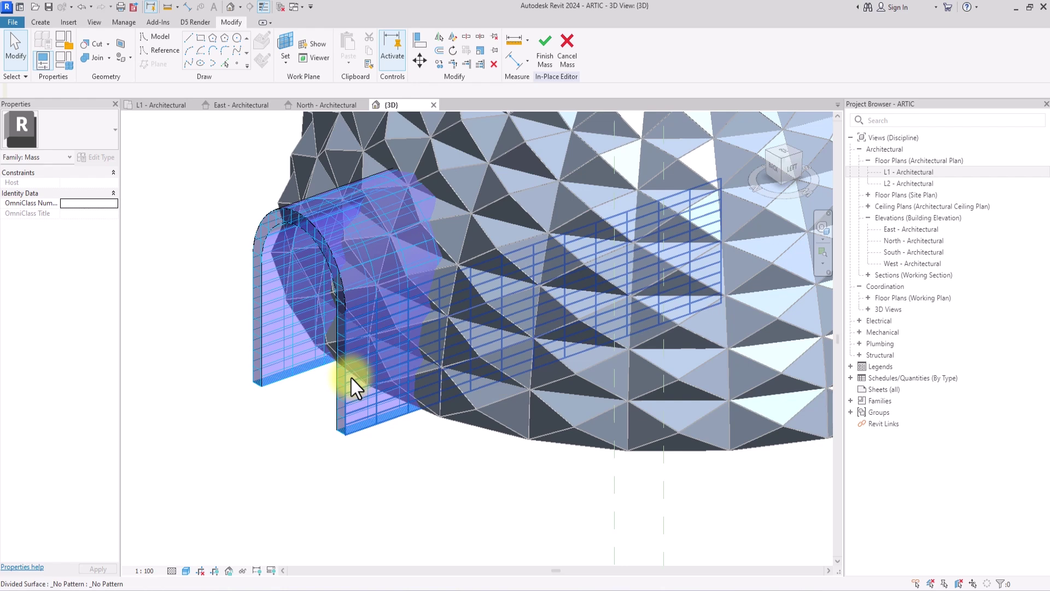
Apply the BLOCK panel pattern to the tunnel's divided surfaces.
click(368, 395)
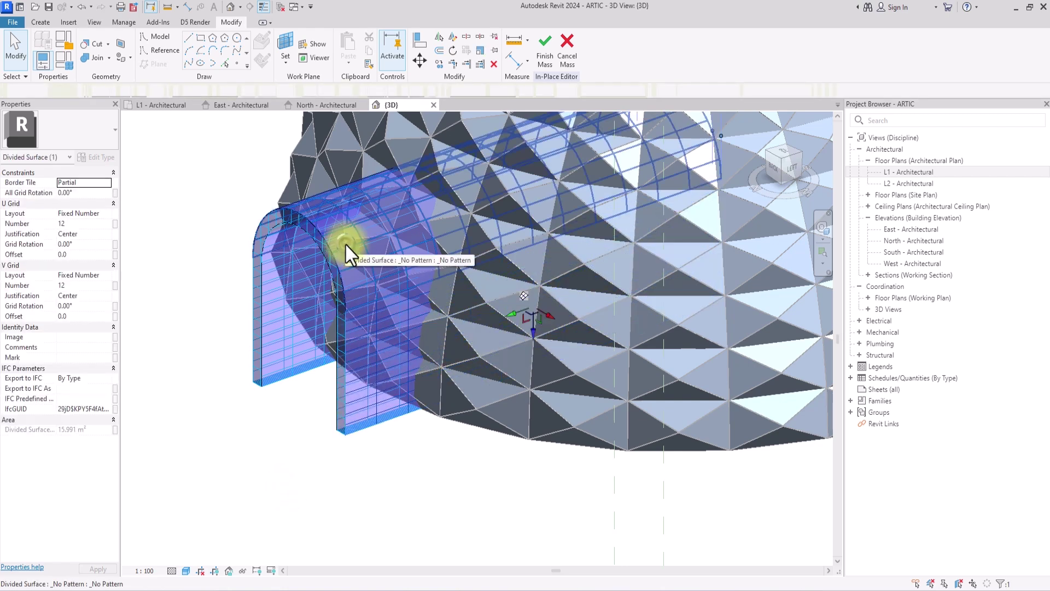
shift+middle_drag(329, 246, 368, 206)
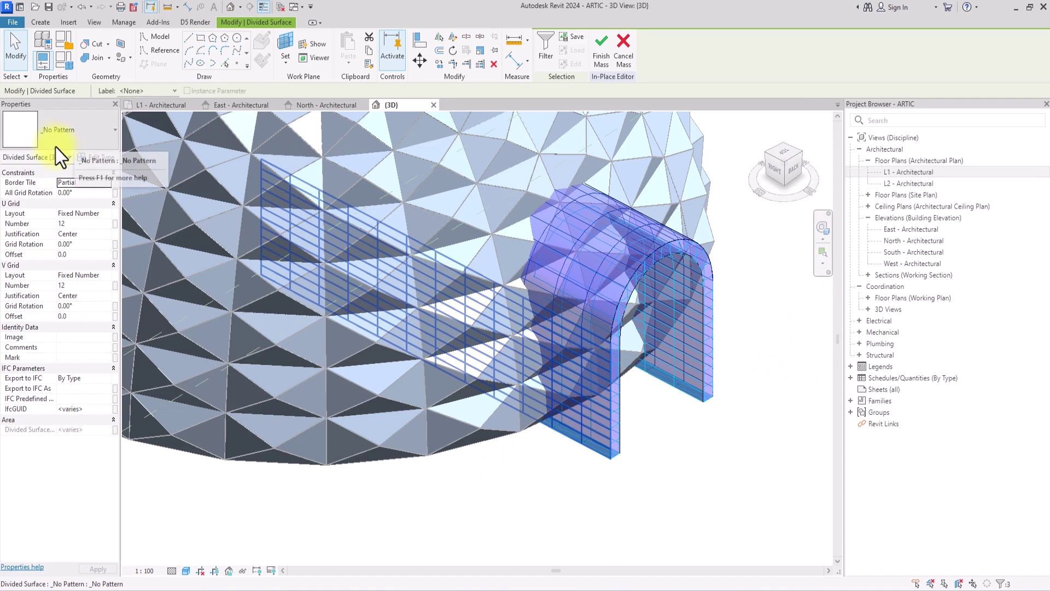
click(80, 131)
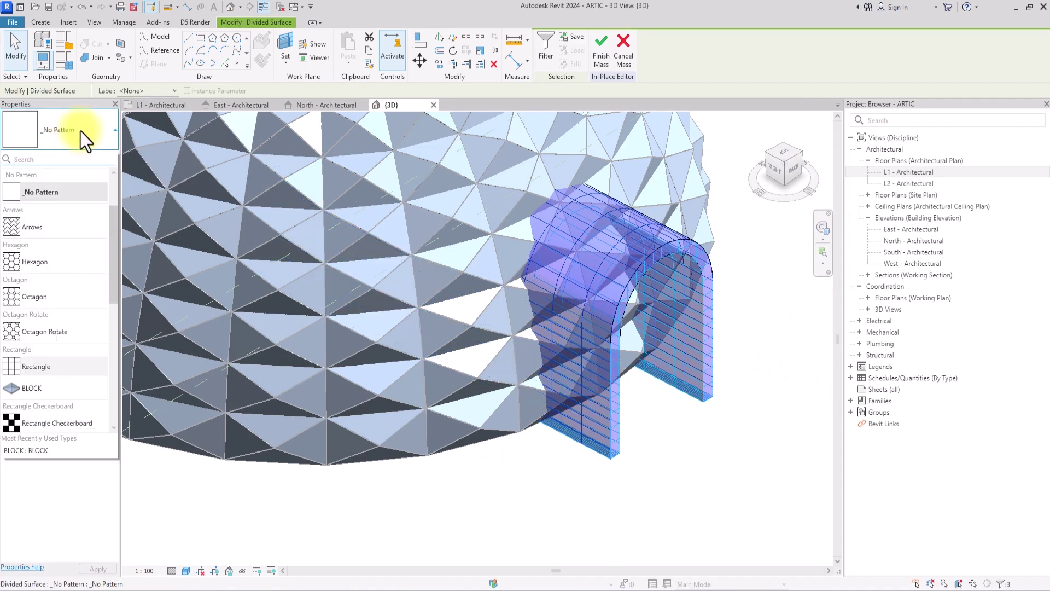
click(55, 387)
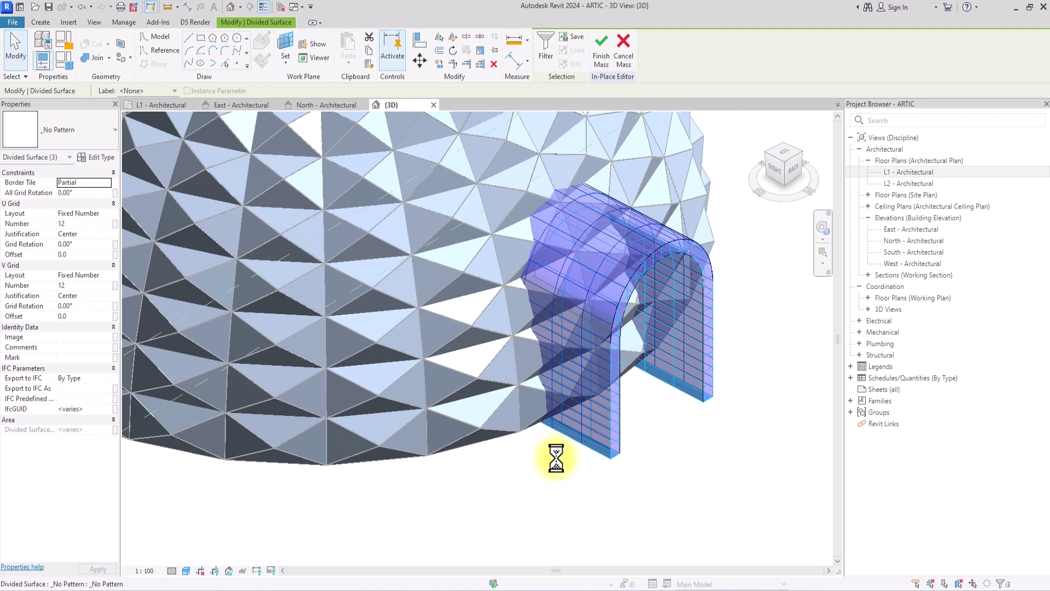
click(670, 450)
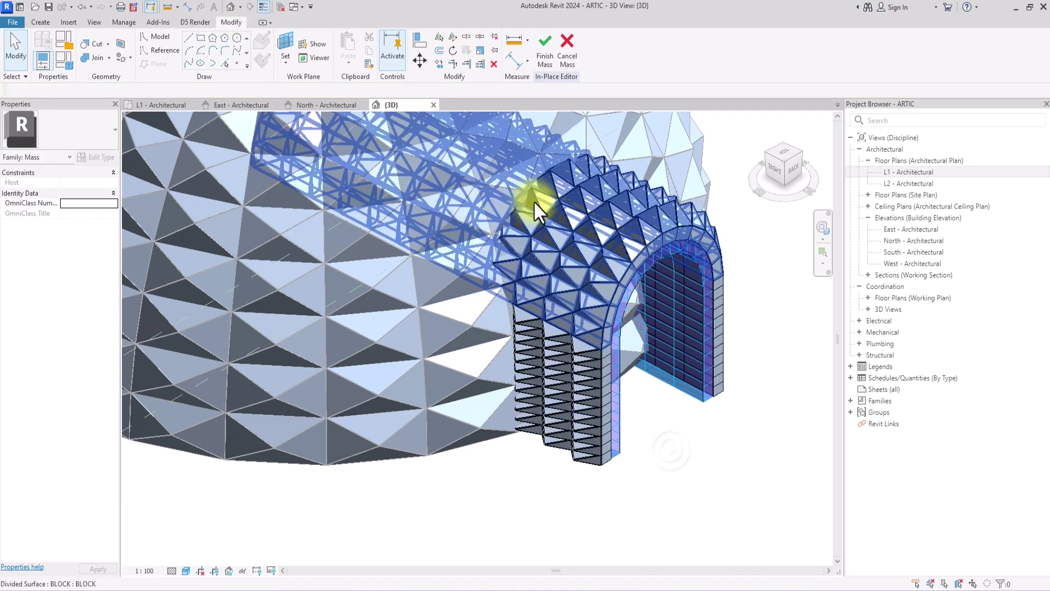
scroll(533, 200, down, 5)
scroll(534, 202, up, 4)
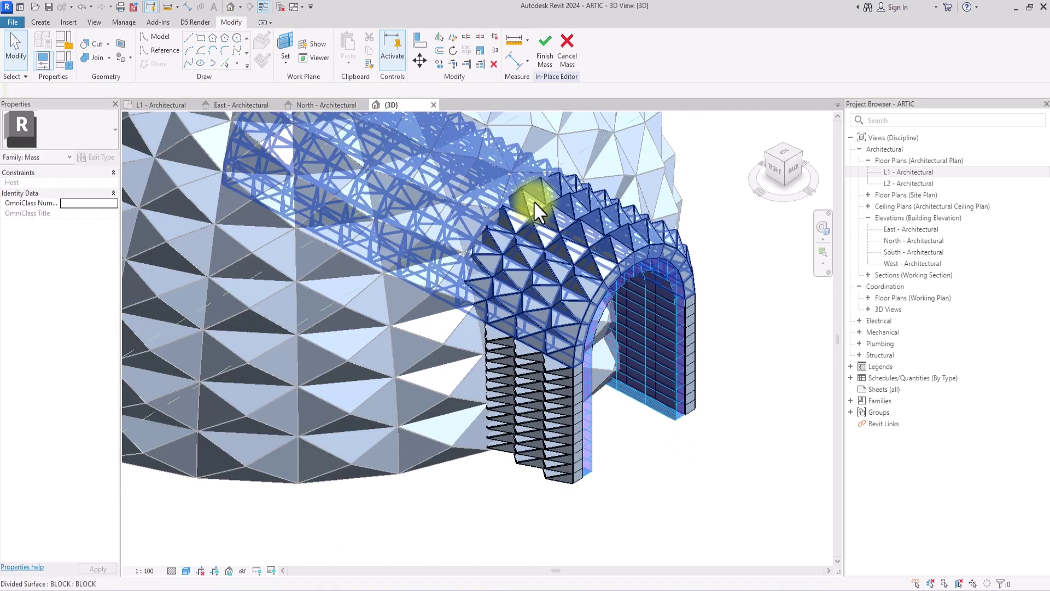
scroll(676, 496, up, 3)
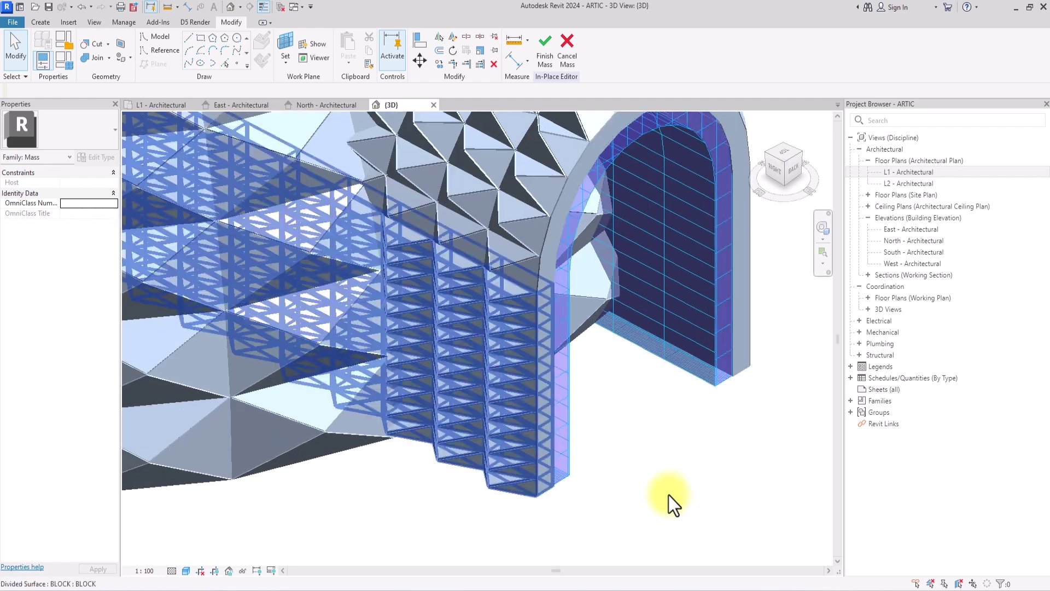
Apply a panel pattern to the divided surface inside the arch.
click(563, 471)
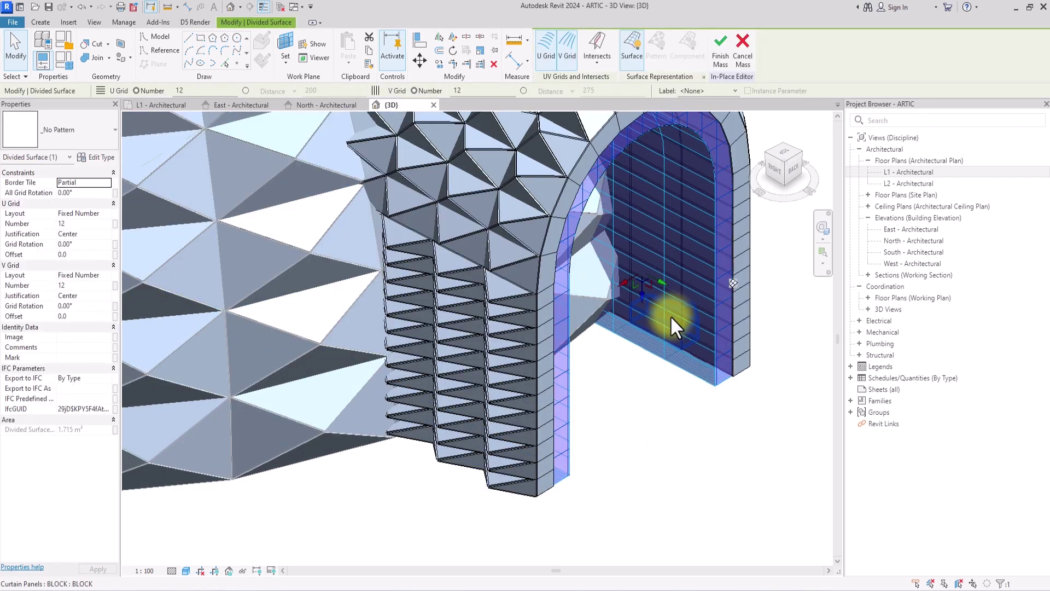
shift+middle_drag(677, 272, 611, 551)
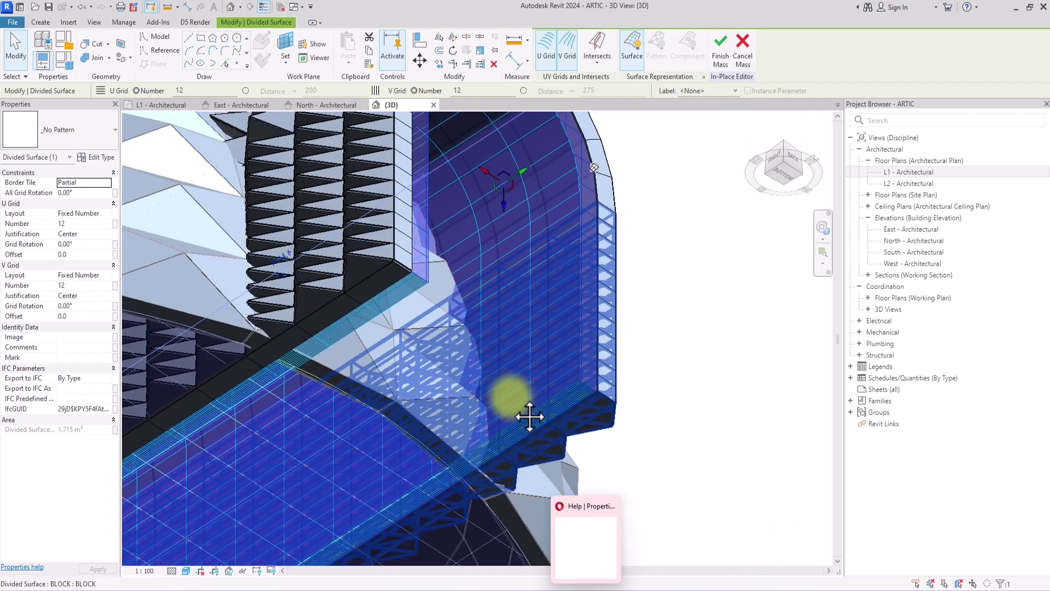
middle_drag(511, 399, 516, 480)
scroll(546, 169, up, 2)
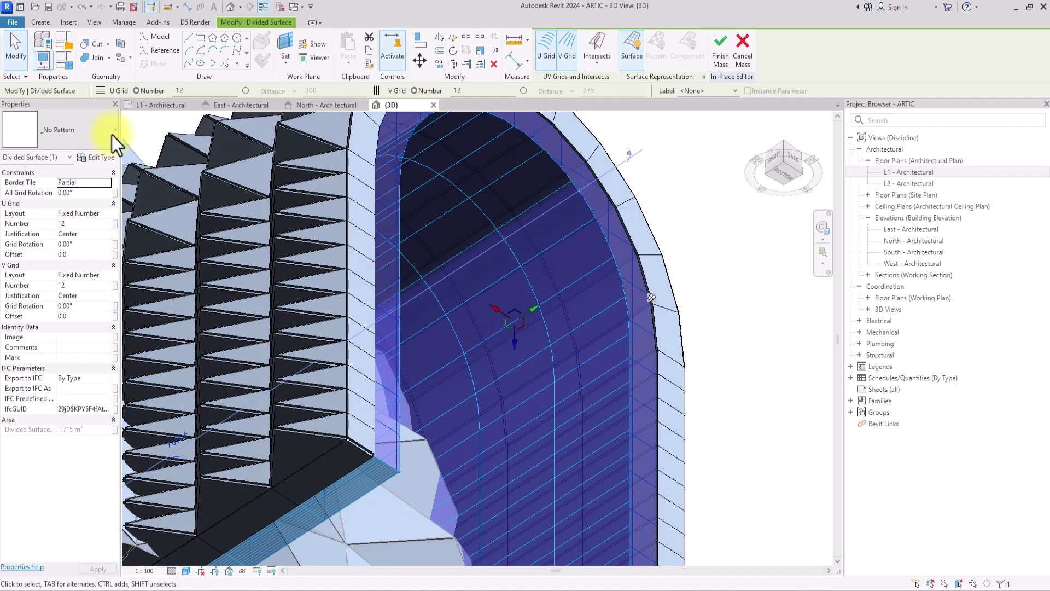
click(70, 154)
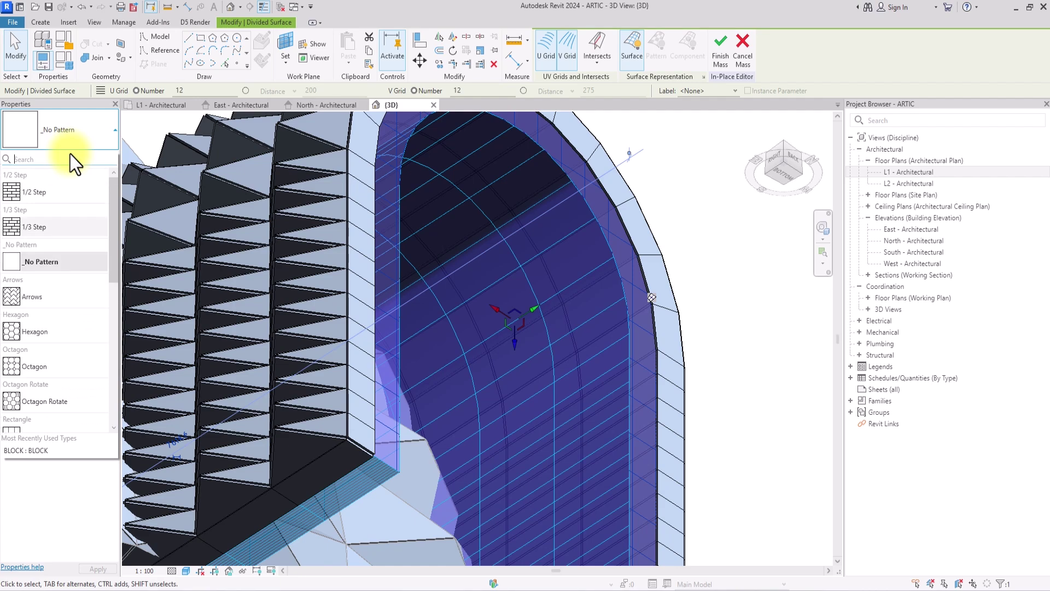
click(35, 194)
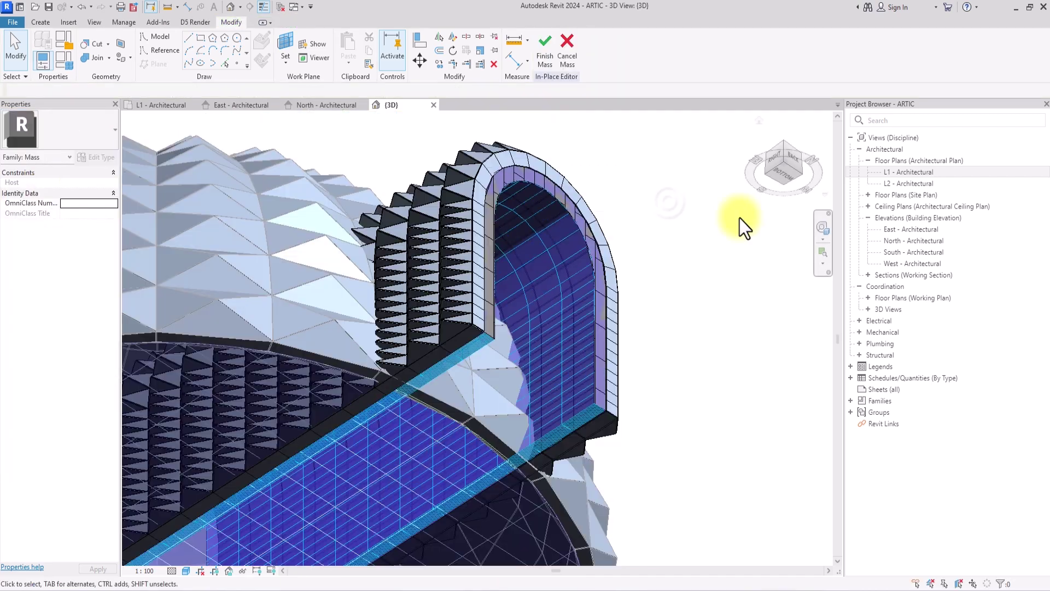
Give the arch's inner divided surface and a second surface the 1/2 Step pattern.
shift+middle_drag(739, 226, 628, 149)
scroll(628, 149, up, 4)
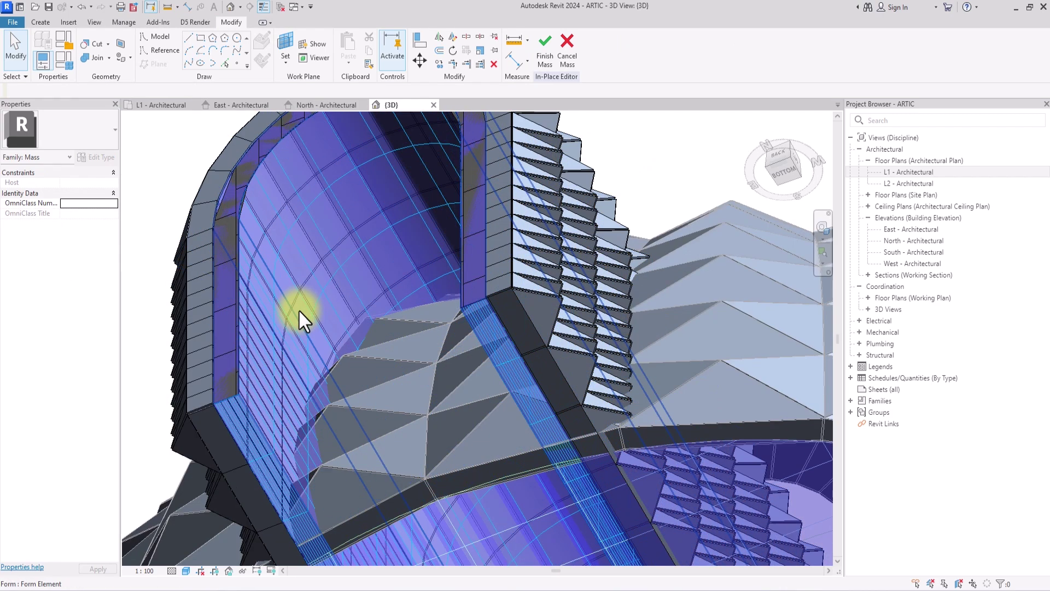
scroll(299, 312, up, 3)
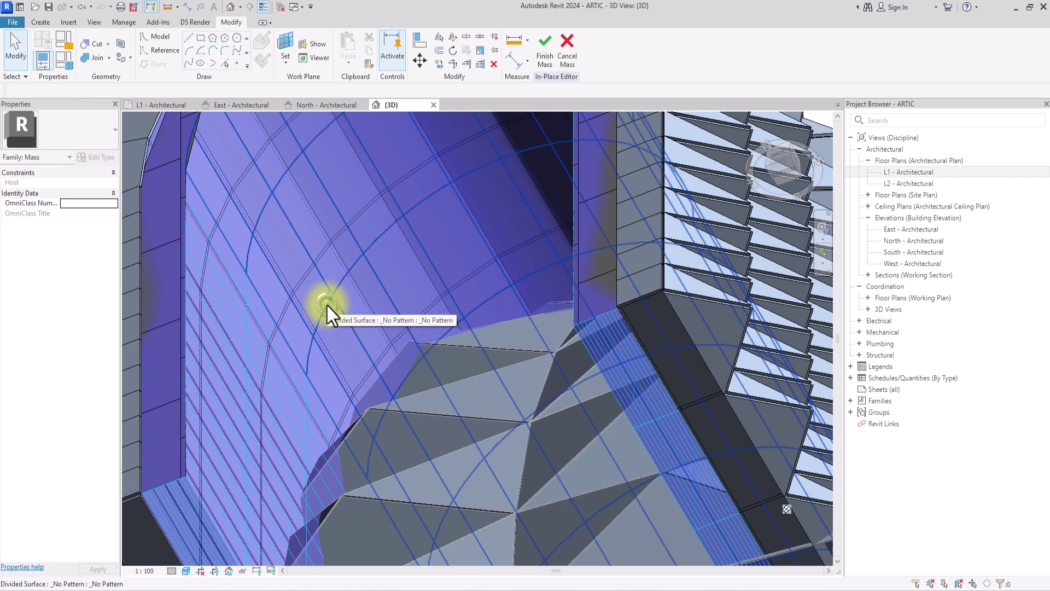
click(326, 306)
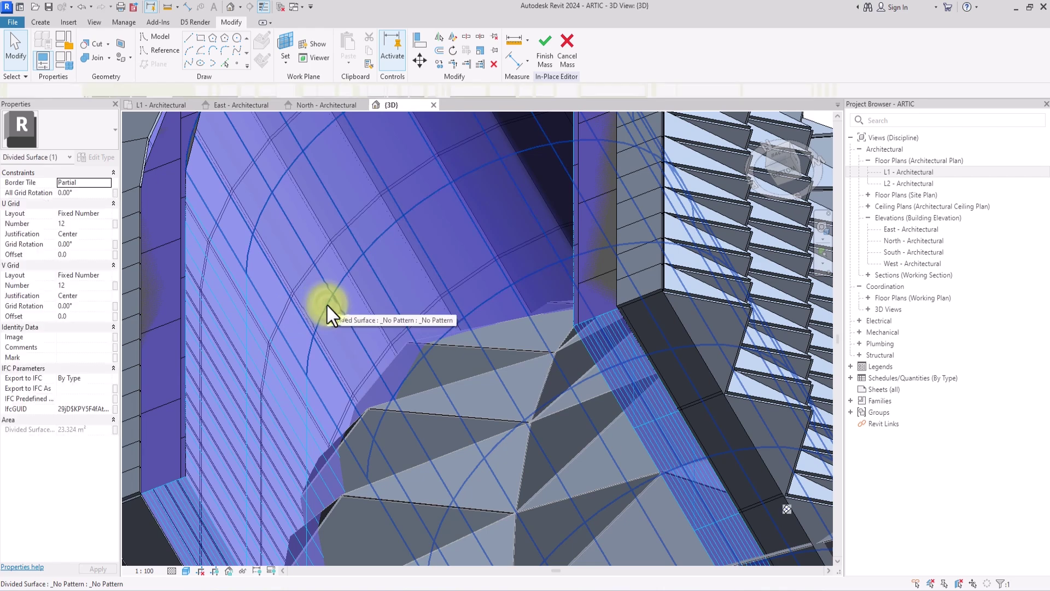
ctrl+click(310, 391)
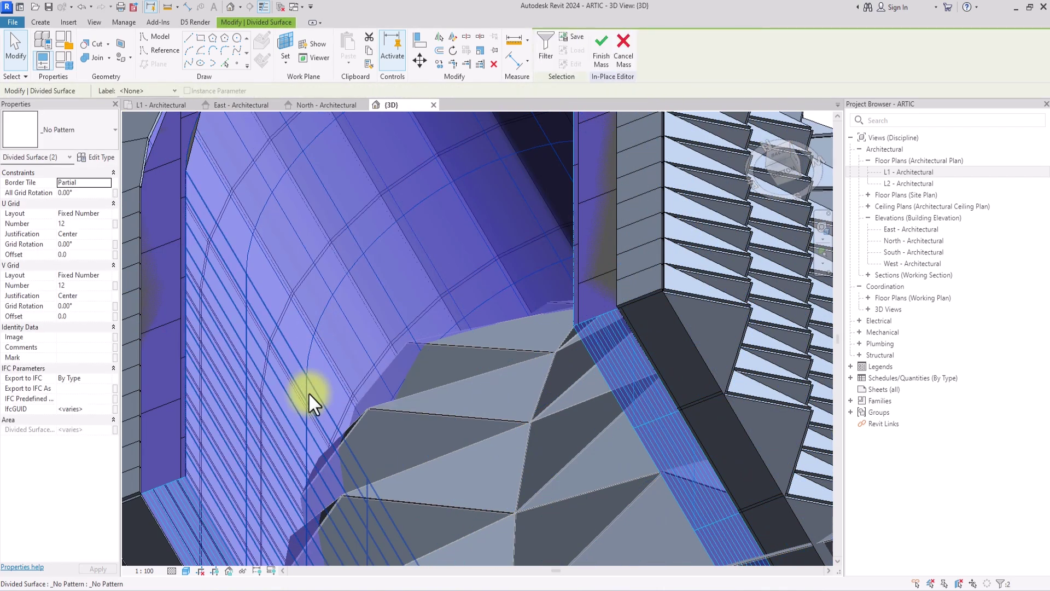
click(67, 141)
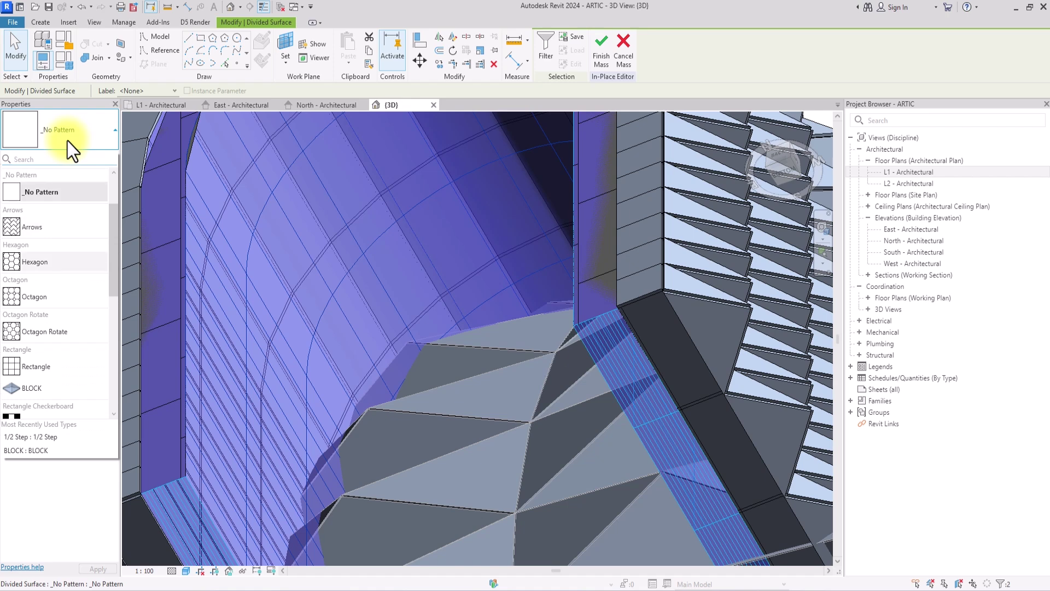
scroll(14, 270, down, 3)
scroll(14, 271, up, 3)
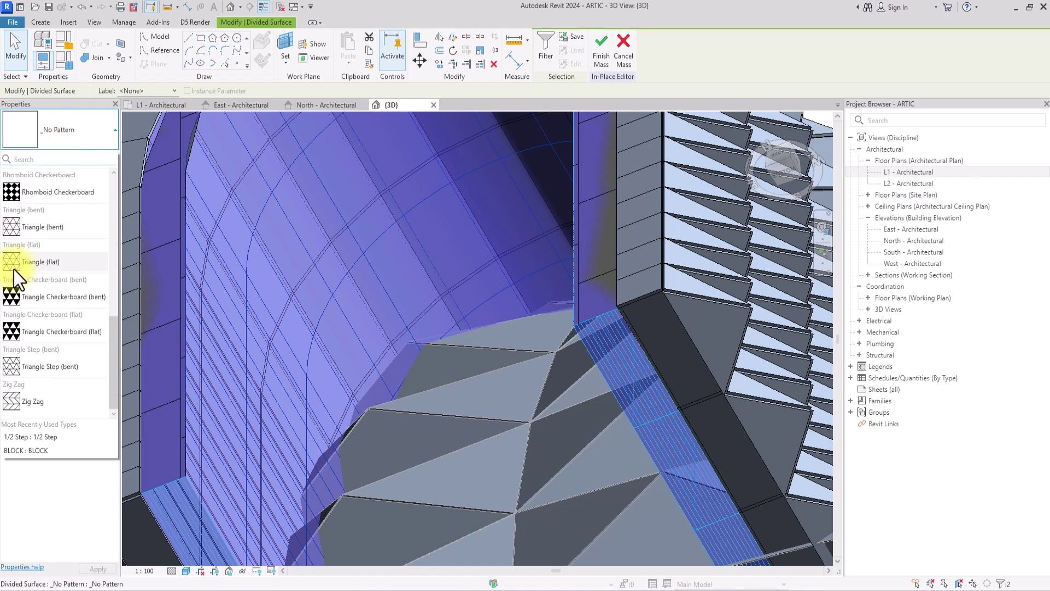
click(46, 199)
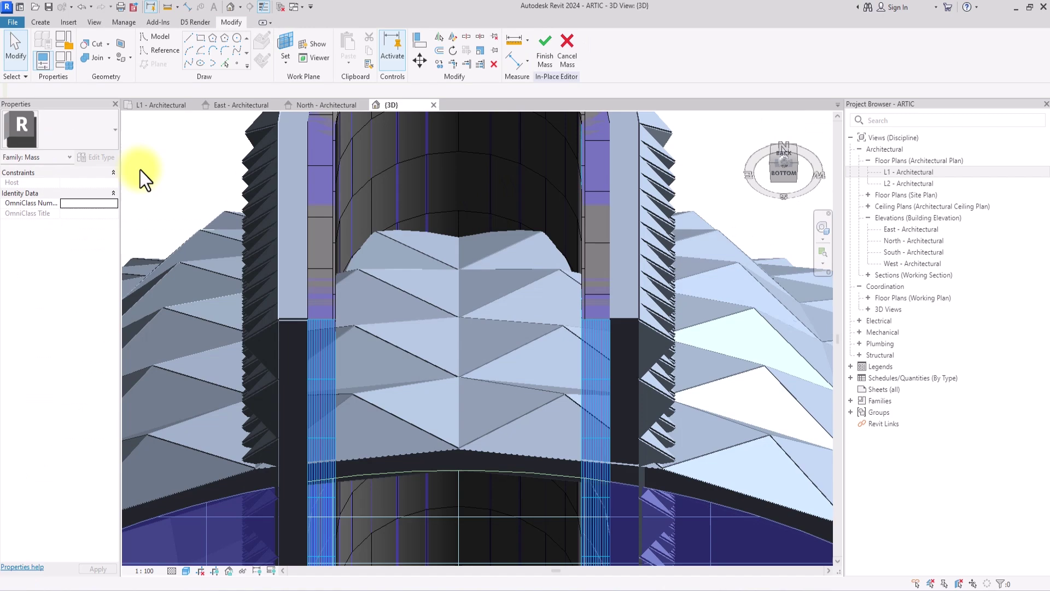
Apply 1/2 Step to the remaining unpatterned divided surface on the tunnel's underside.
shift+middle_drag(140, 169, 234, 169)
scroll(235, 168, up, 2)
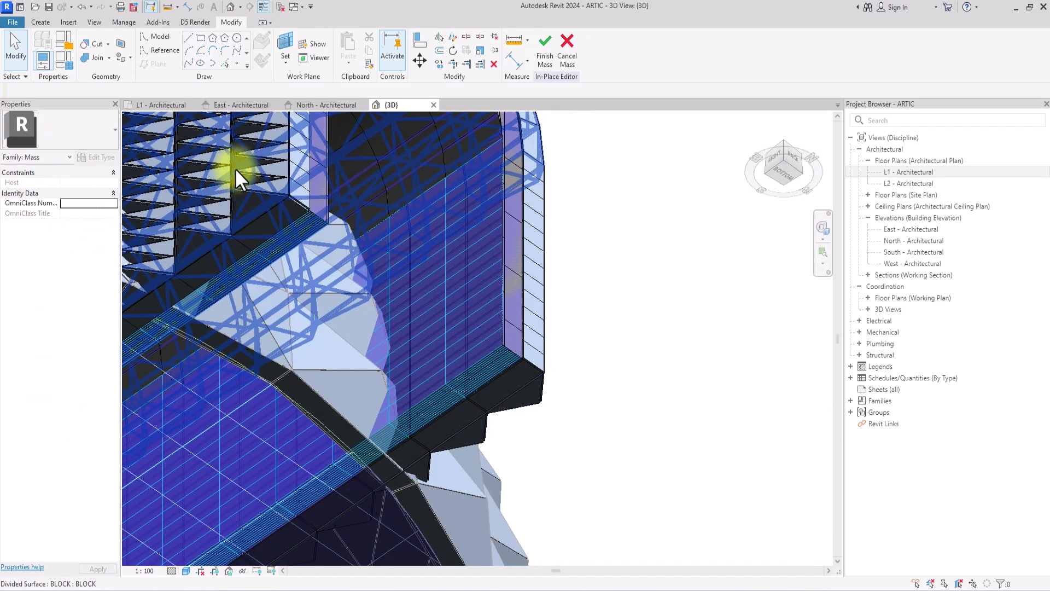
scroll(235, 168, up, 3)
scroll(244, 182, down, 3)
click(433, 331)
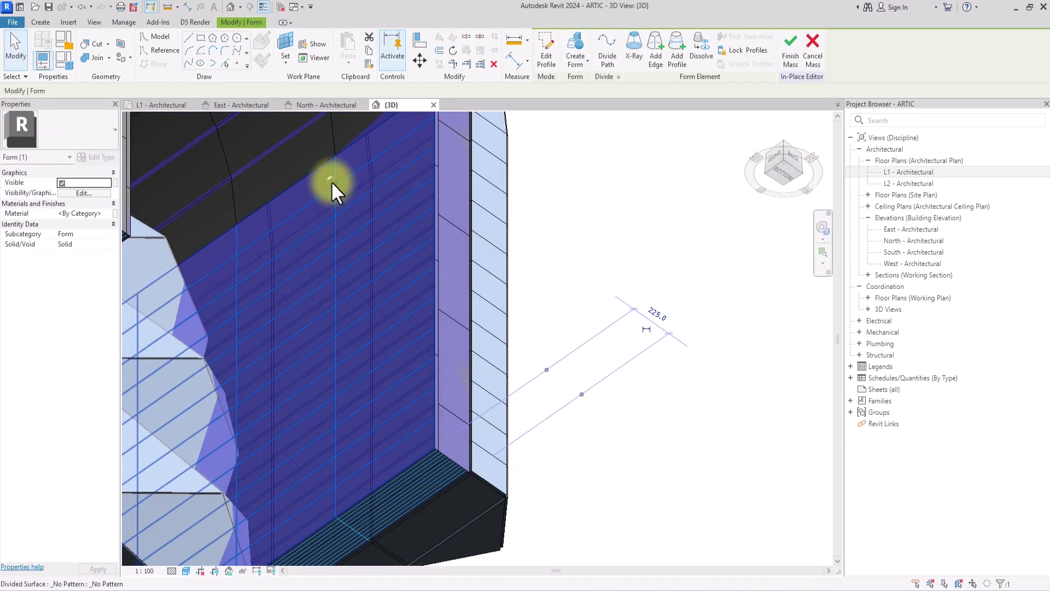
click(331, 181)
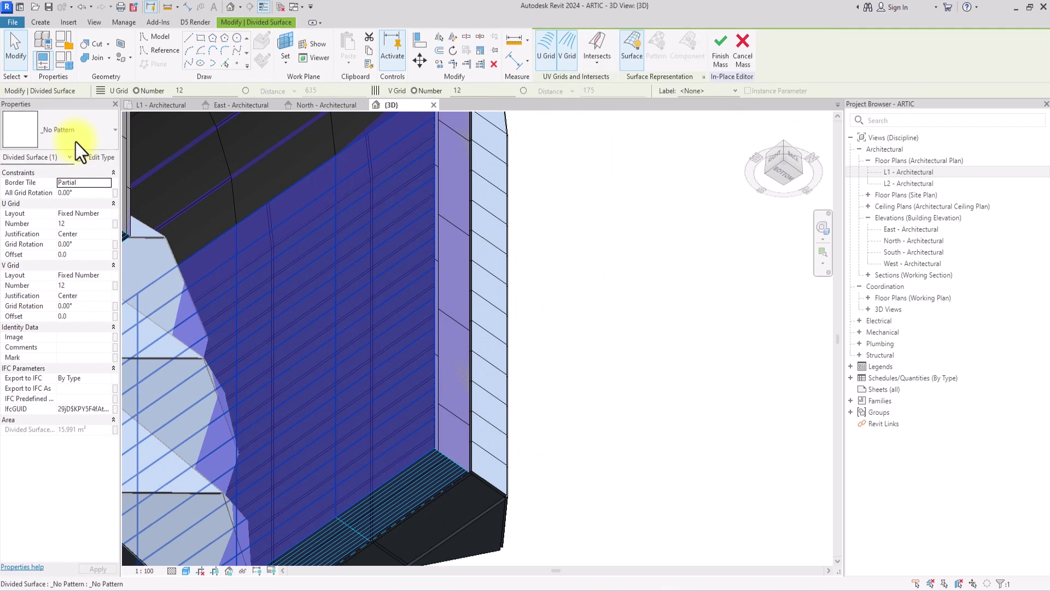
click(64, 136)
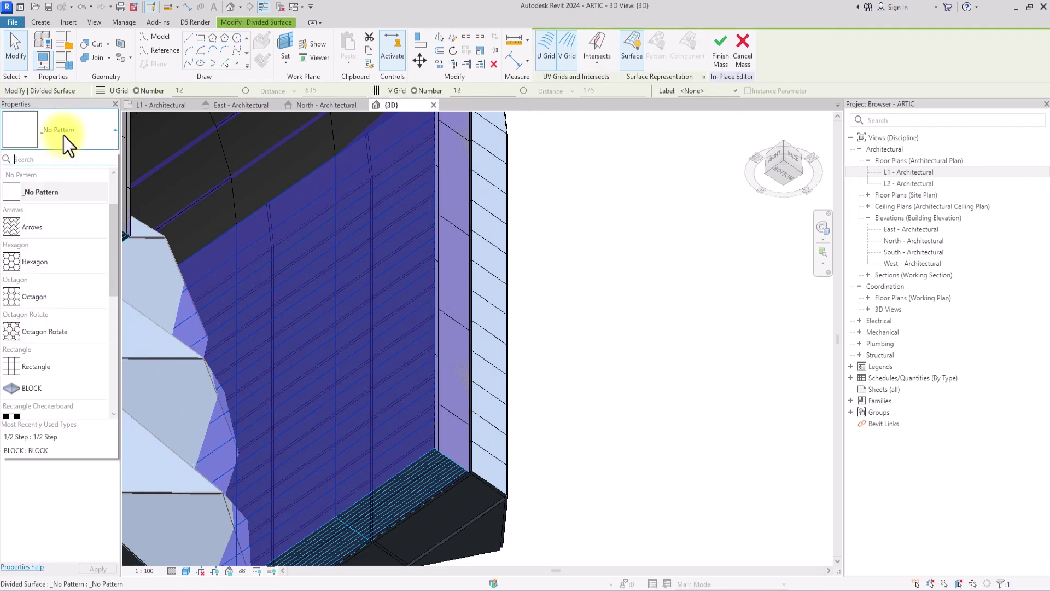
click(35, 192)
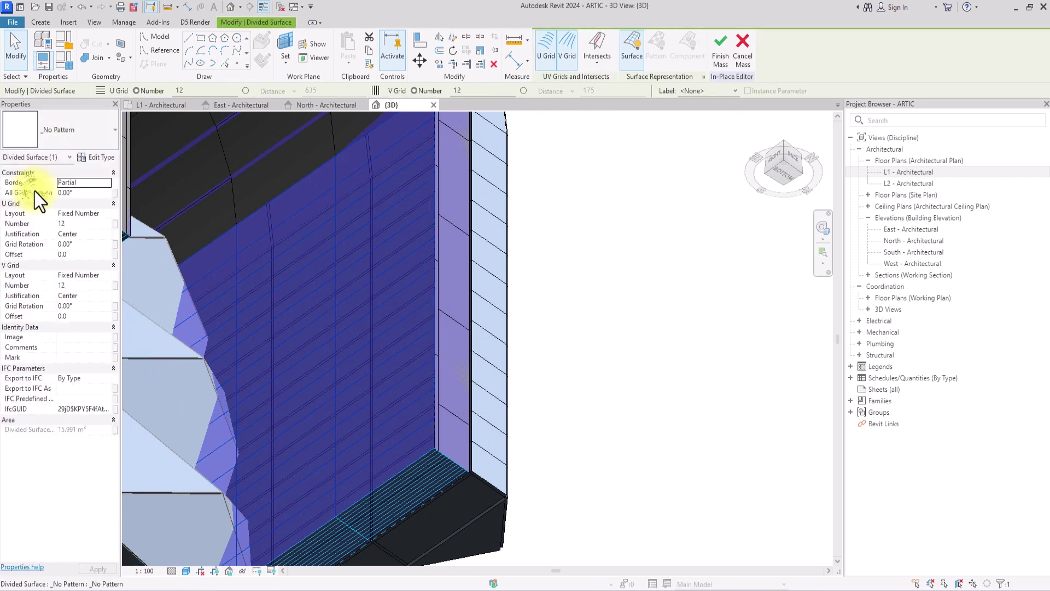
Clear the selection and finish editing the in-place mass.
click(674, 231)
scroll(674, 231, down, 5)
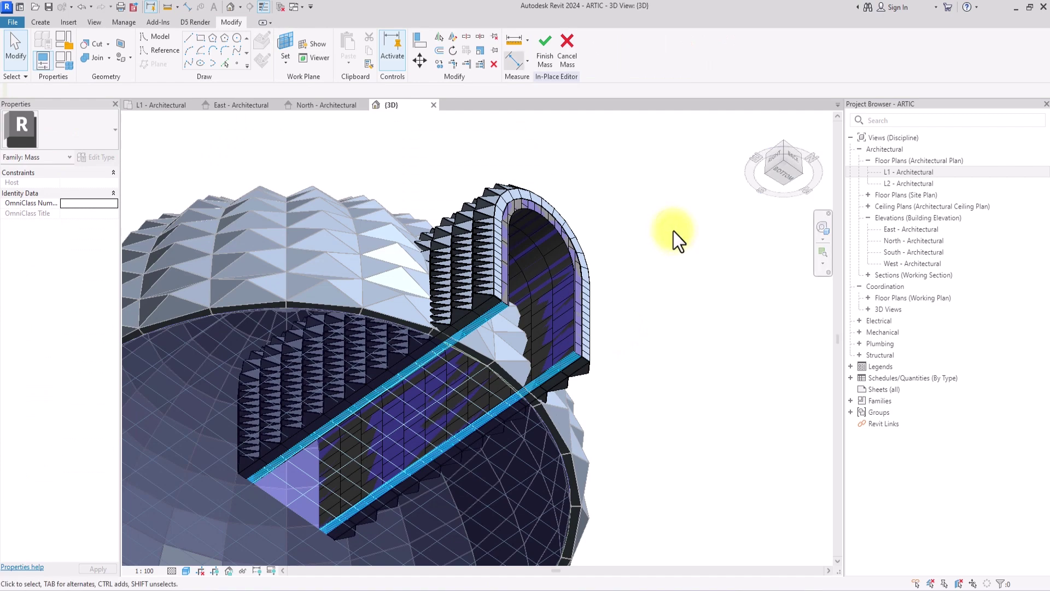
click(543, 56)
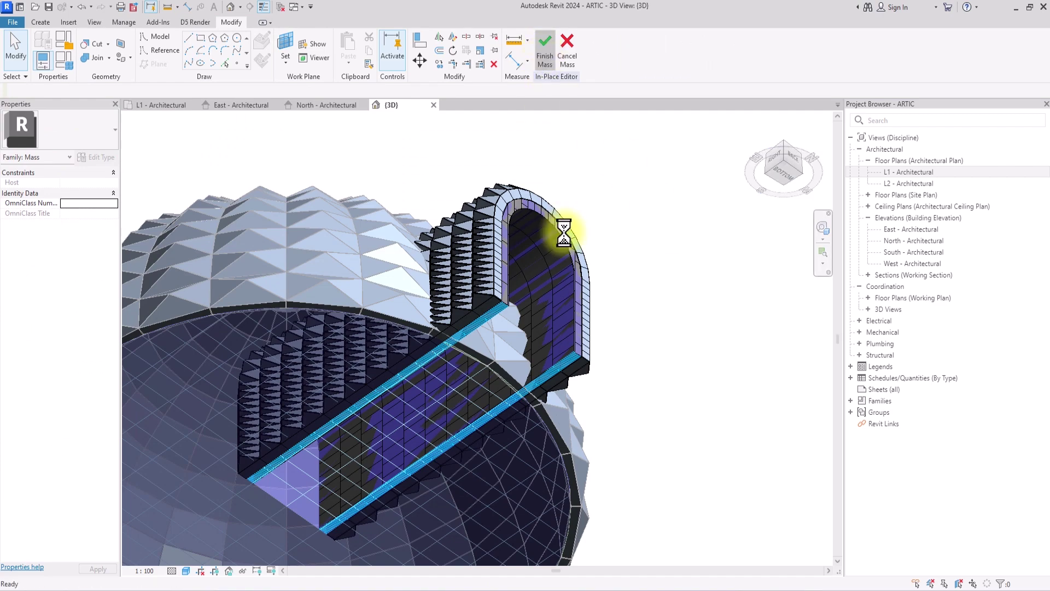
Orbit to the ViewCube back view, then open the L1 - Architectural floor plan.
mouse_move(563, 233)
shift+middle_down()
mouse_move(769, 214)
mouse_move(697, 290)
mouse_move(556, 279)
mouse_move(586, 329)
shift+middle_up()
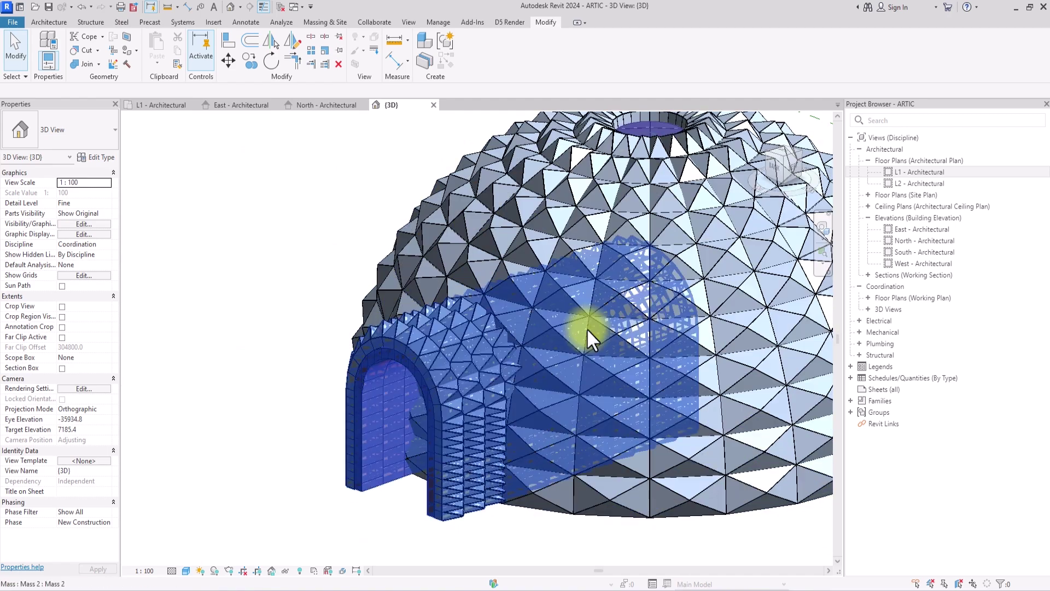
scroll(587, 328, down, 5)
click(763, 182)
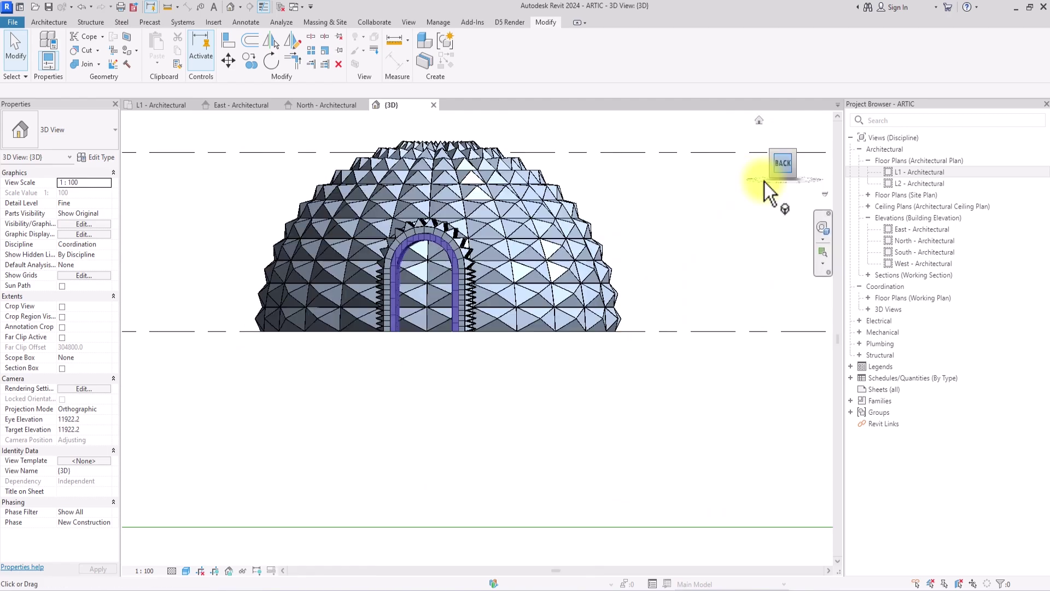
double_click(920, 173)
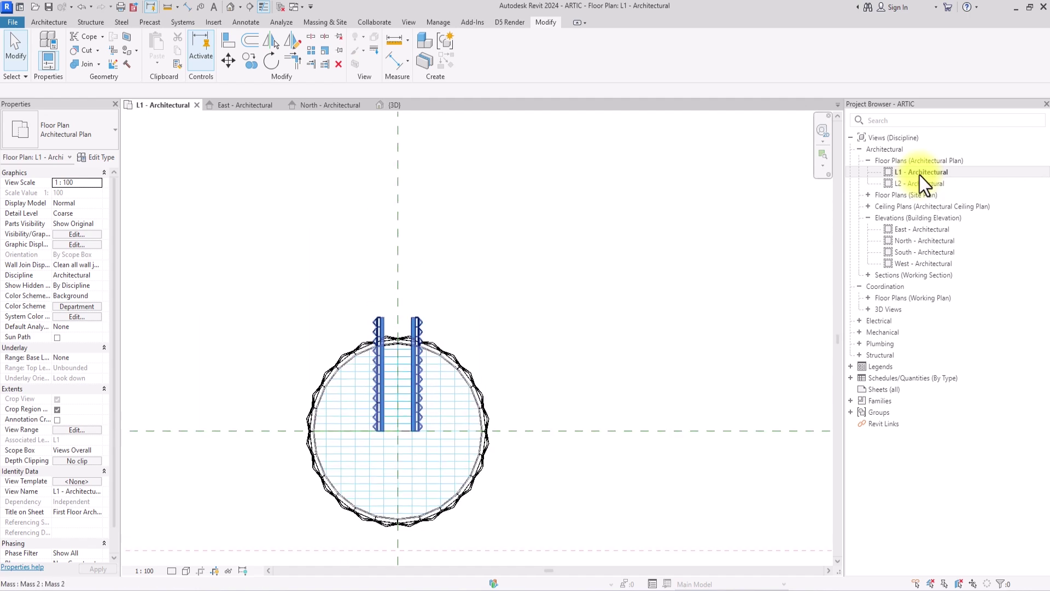
Start placing a perspective camera from View > 3D View > Camera.
click(409, 22)
click(375, 60)
click(386, 106)
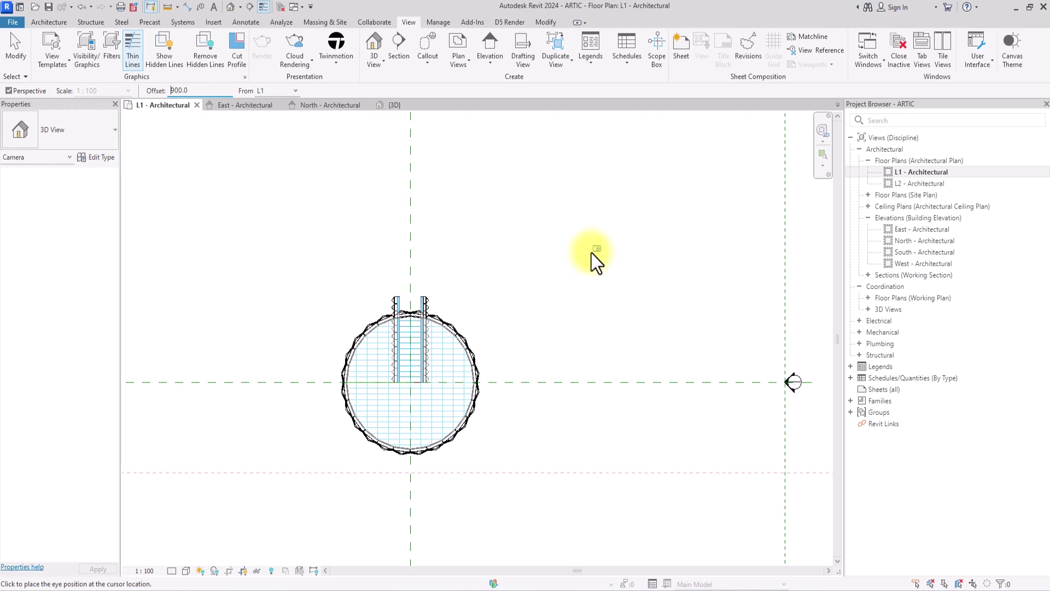
Place the camera in the plan and adjust the perspective crop to frame the dome.
click(581, 205)
click(305, 519)
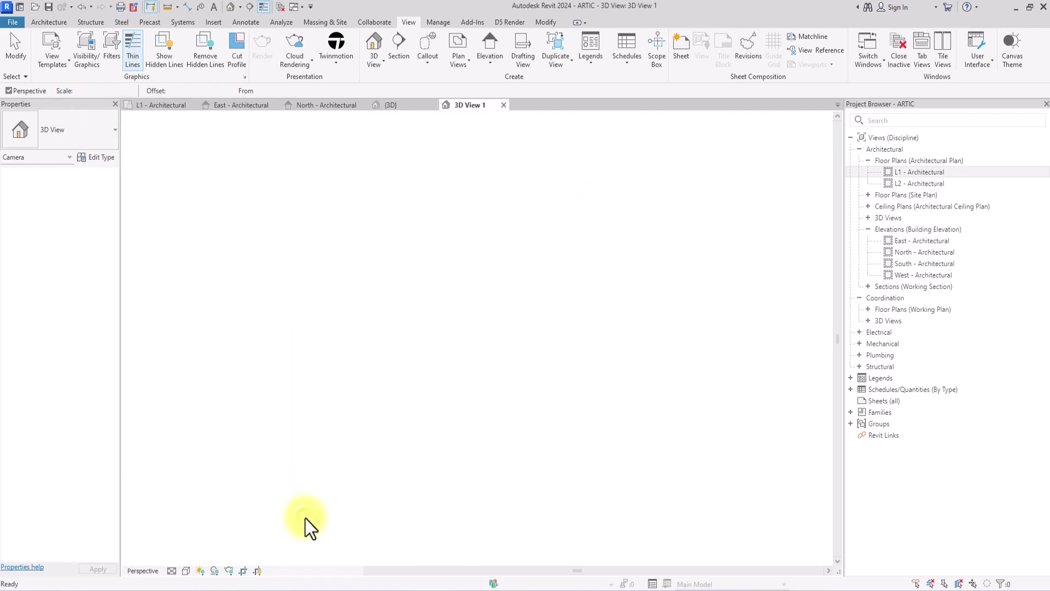
drag(477, 544, 504, 419)
drag(740, 273, 780, 282)
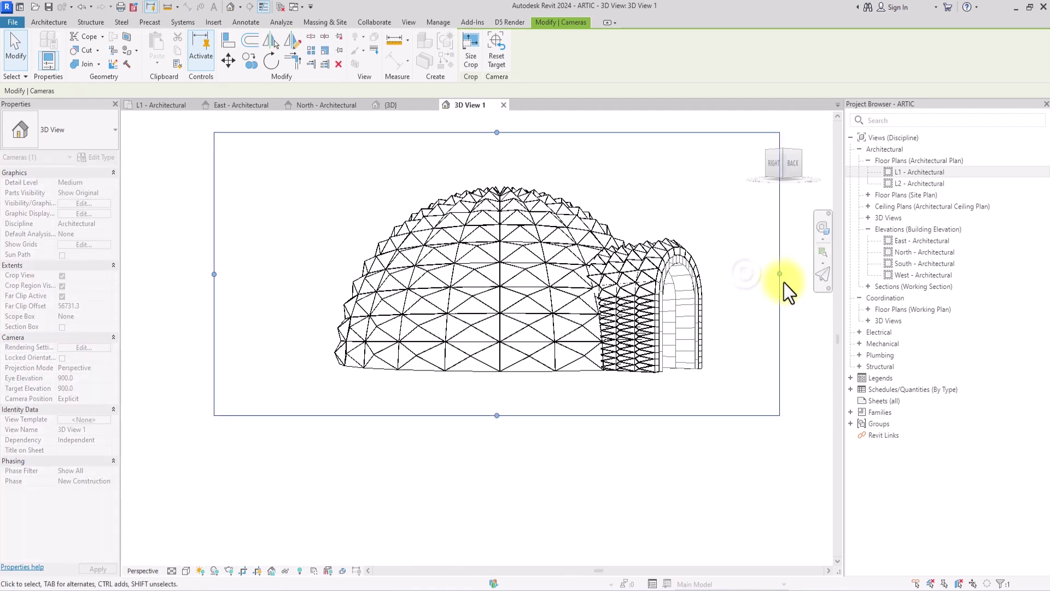
drag(214, 274, 288, 300)
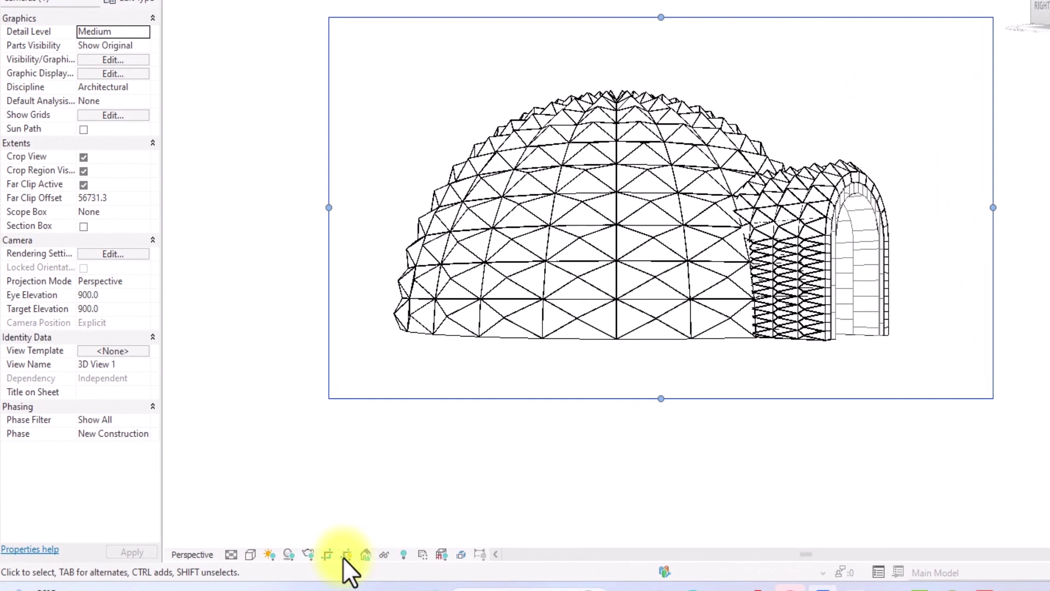
Set the view to Fine detail and Shaded style, and hide the crop region.
click(225, 555)
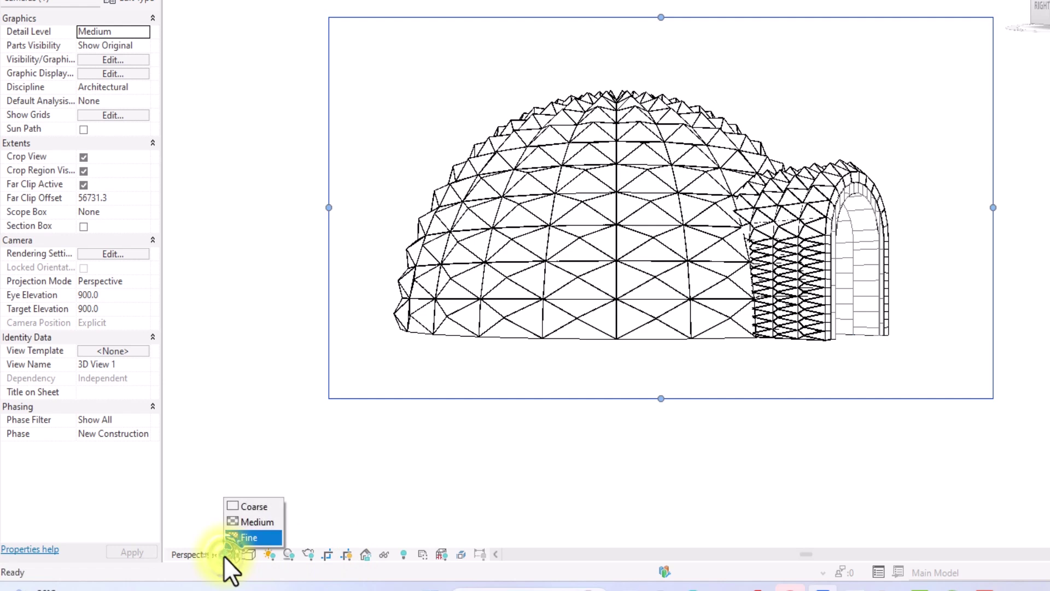
click(242, 542)
click(250, 555)
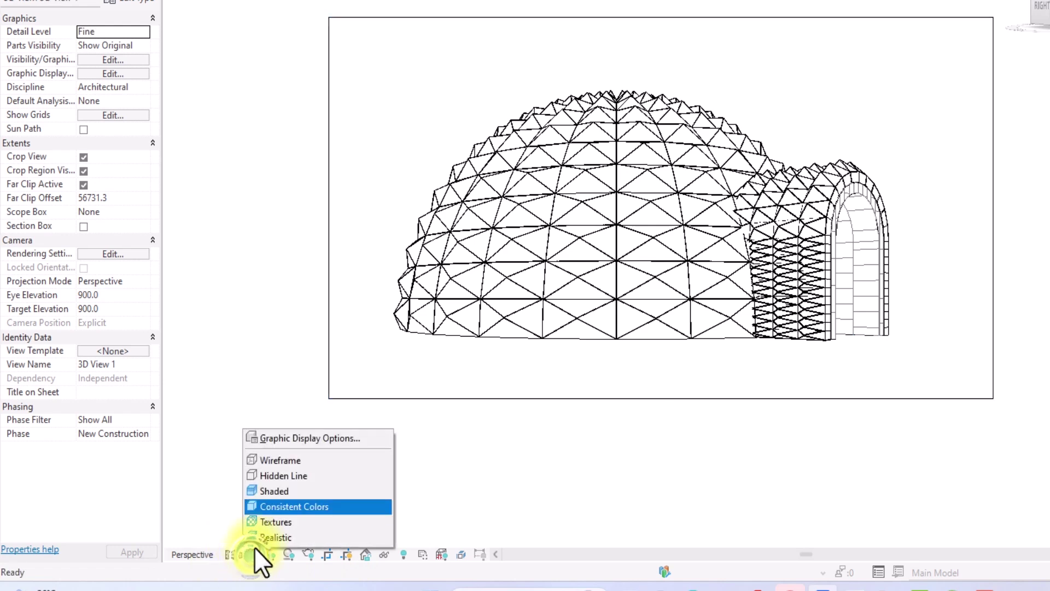
click(280, 493)
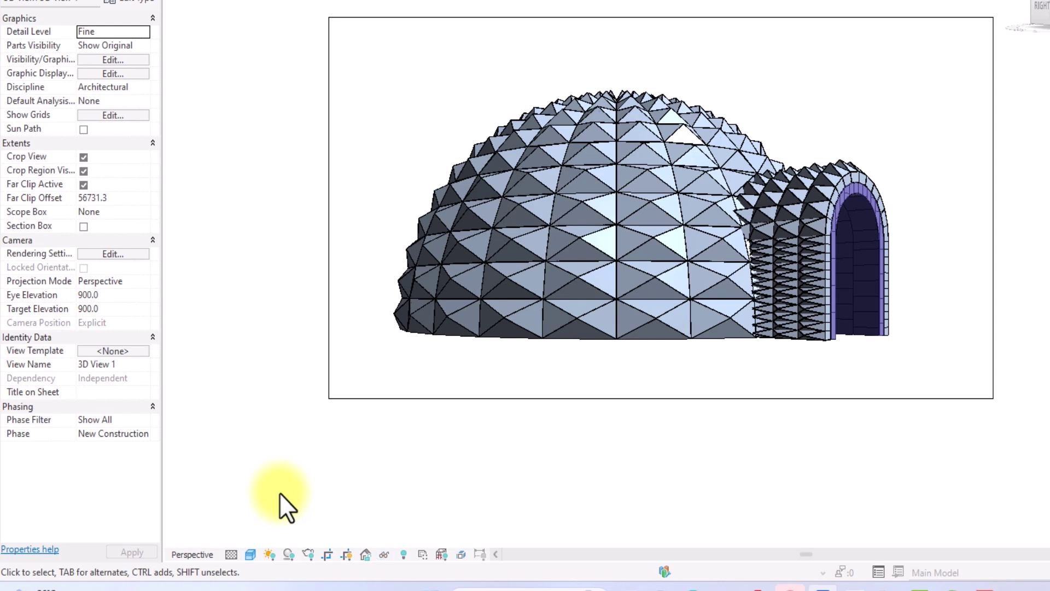
click(347, 554)
scroll(582, 235, up, 3)
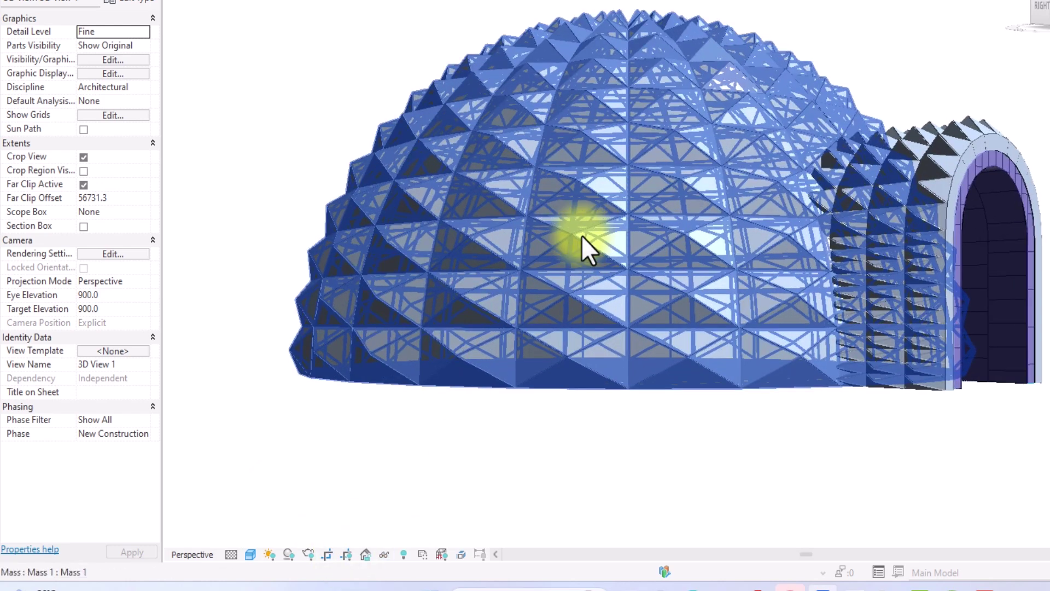
Bring up Graphic Display Options with the GD shortcut.
key(g)
key(d)
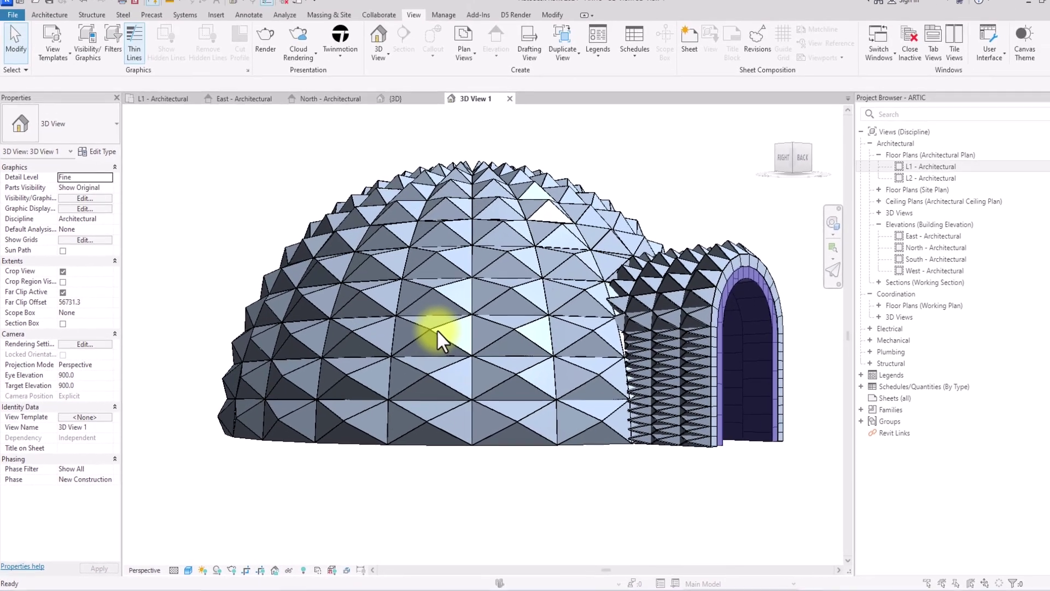
key(g)
key(d)
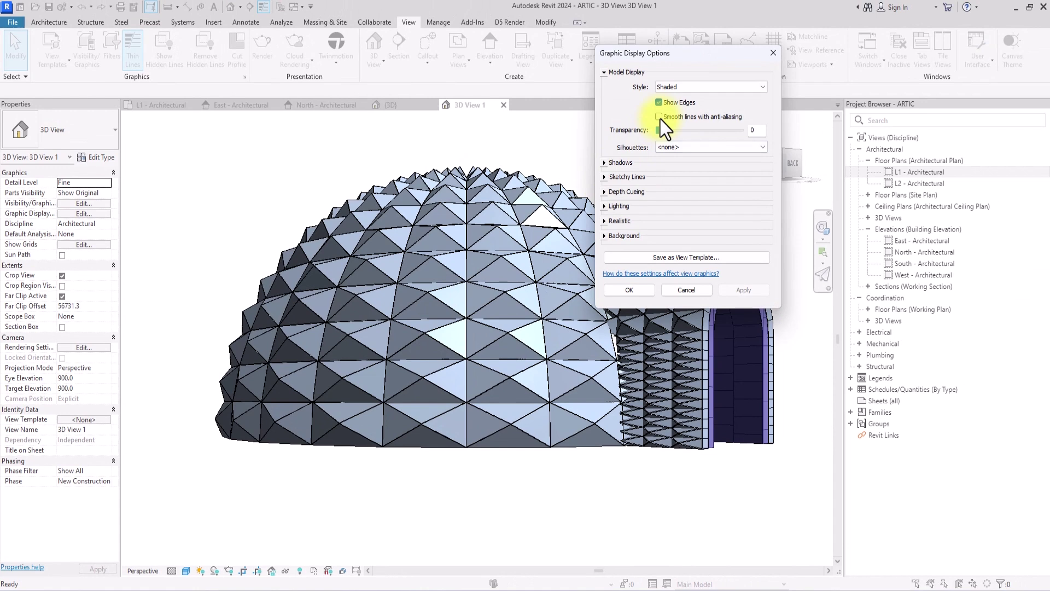
Turn on cast shadows and ambient shadows.
click(605, 163)
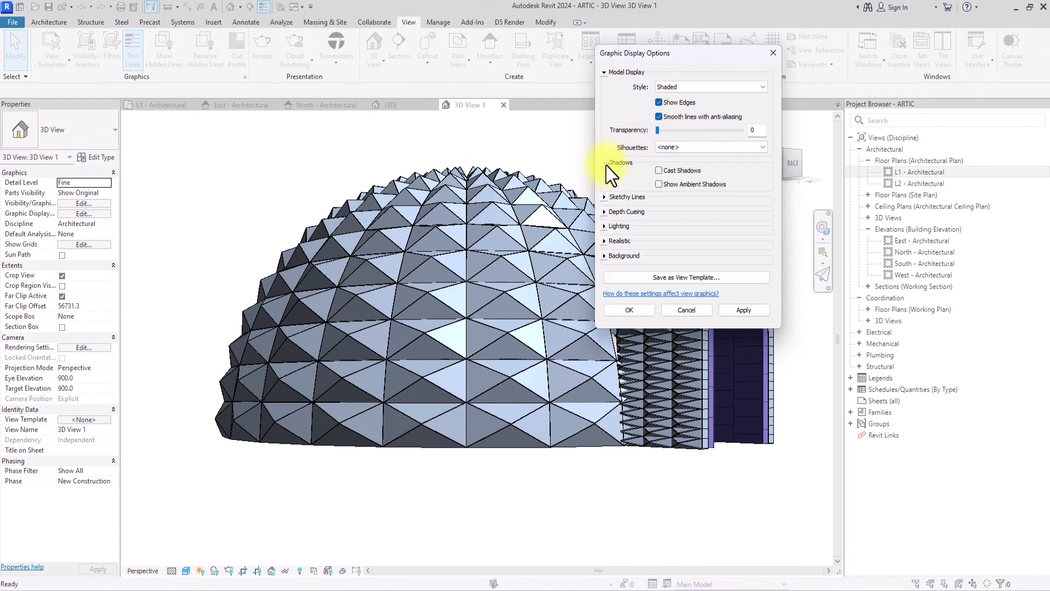
click(660, 170)
click(659, 185)
Use Sunlight from Top Right lighting with sun intensity 70 and ambient light 20.
click(604, 227)
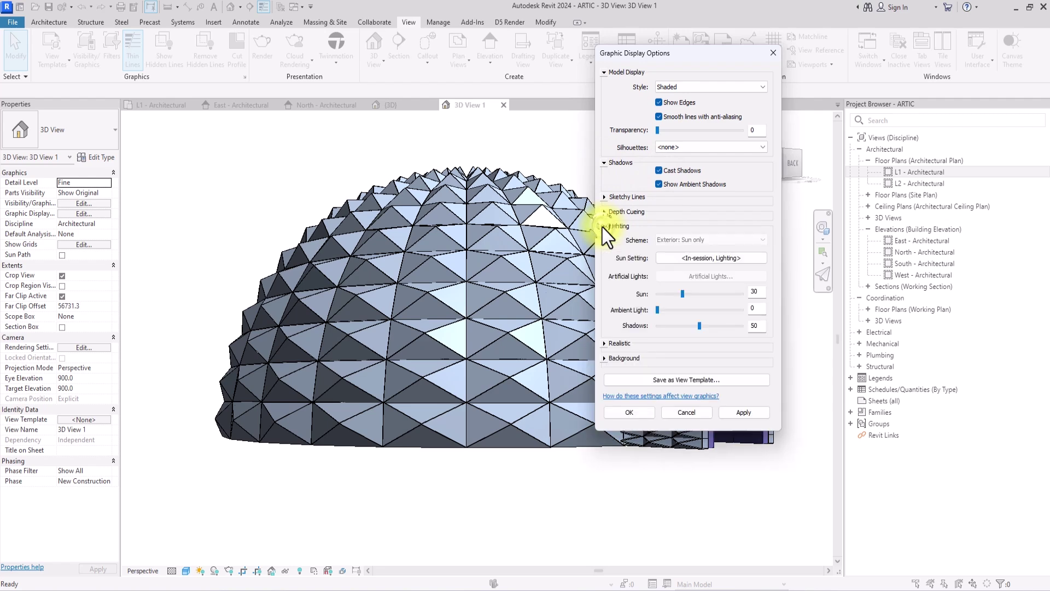
click(699, 261)
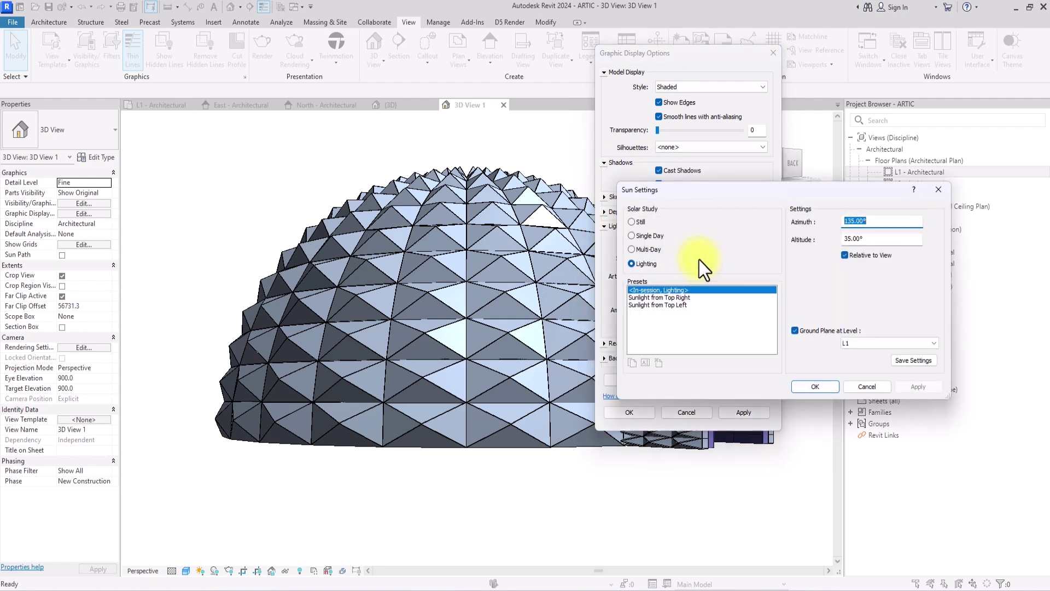
click(632, 221)
click(632, 264)
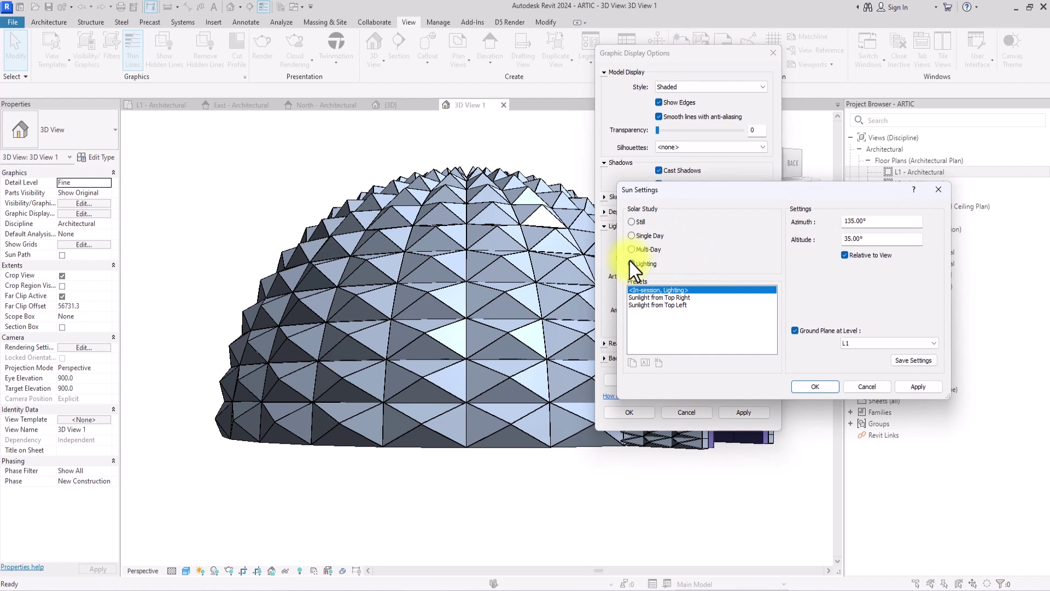
click(655, 298)
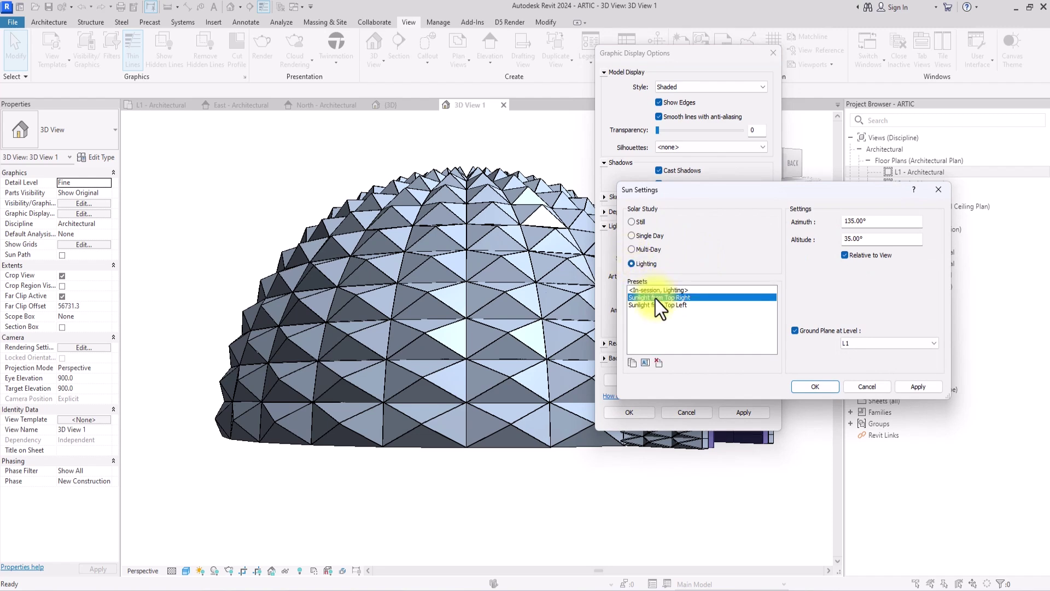
click(802, 385)
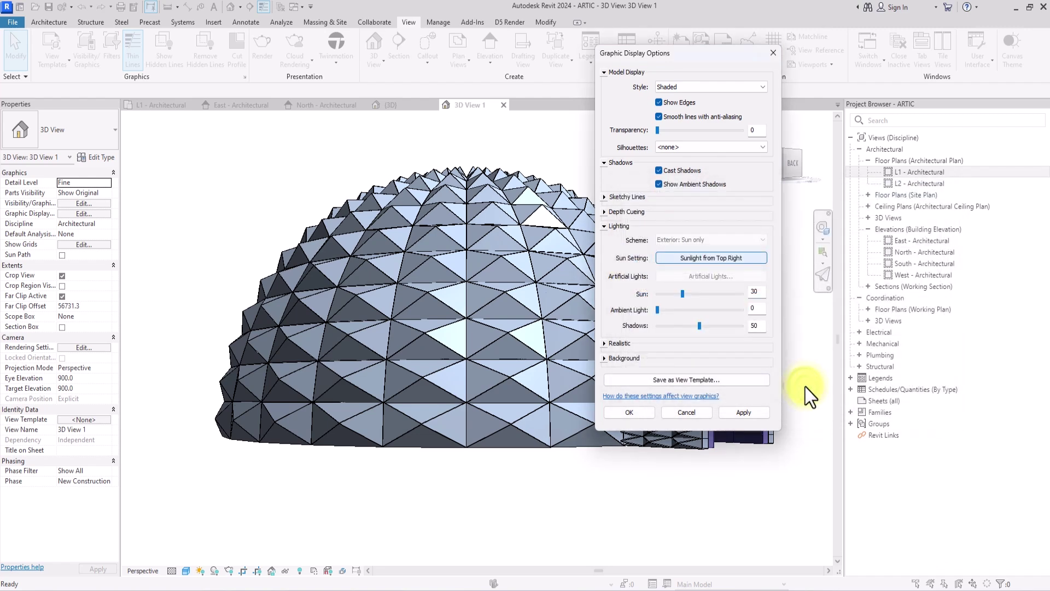
click(708, 293)
click(674, 310)
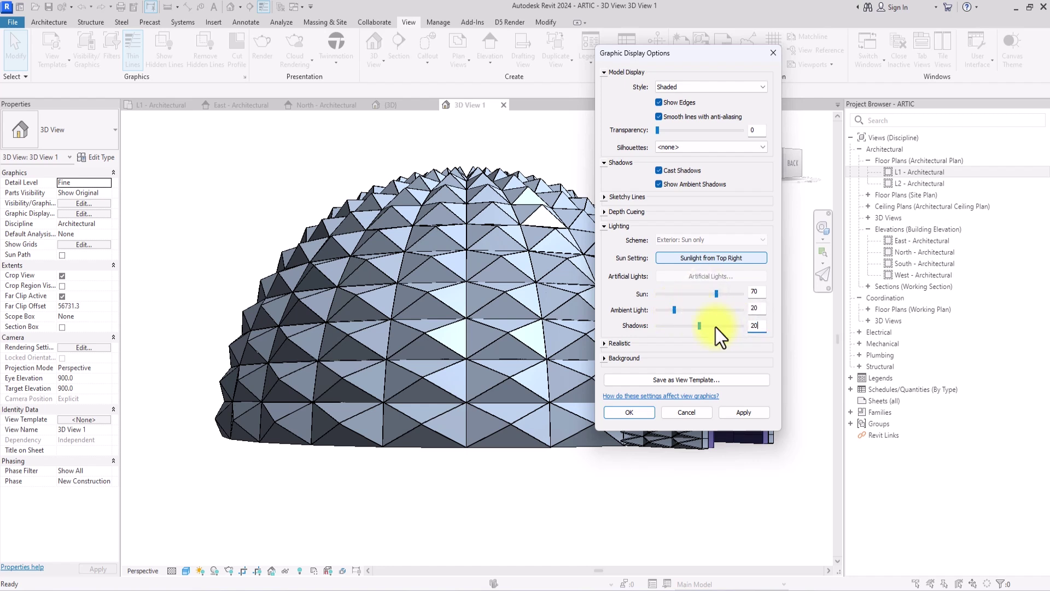
Switch the background to Gradient with a pale sky colour RGB 237-250-254.
click(604, 358)
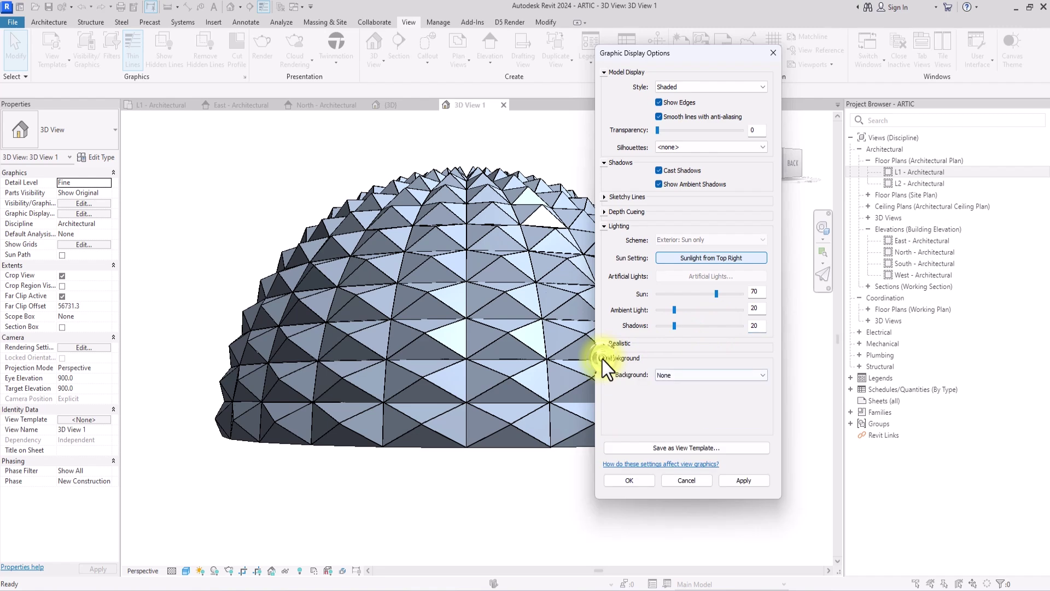
click(672, 376)
click(671, 400)
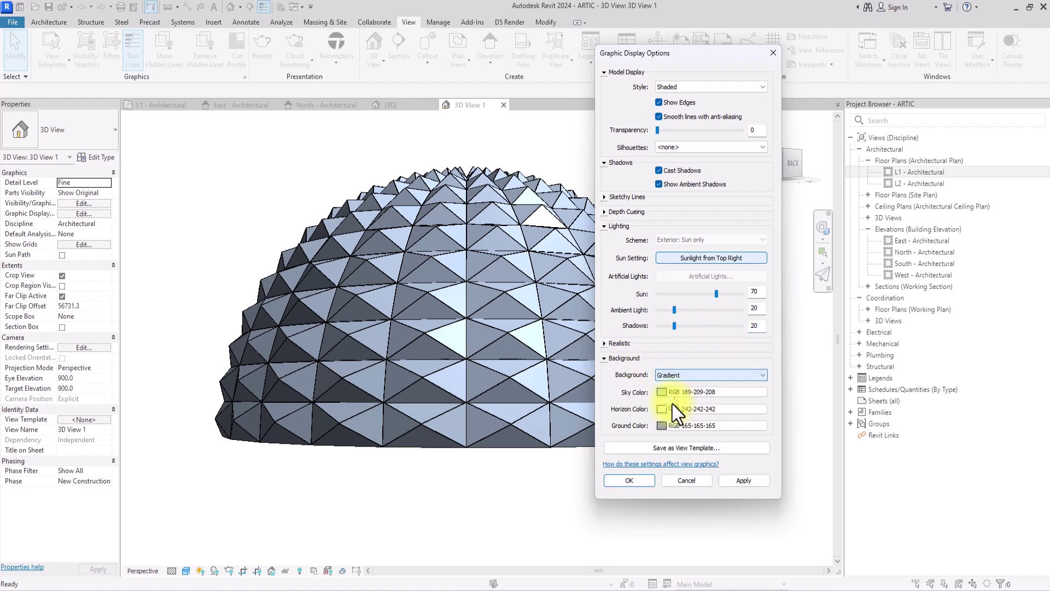
click(662, 393)
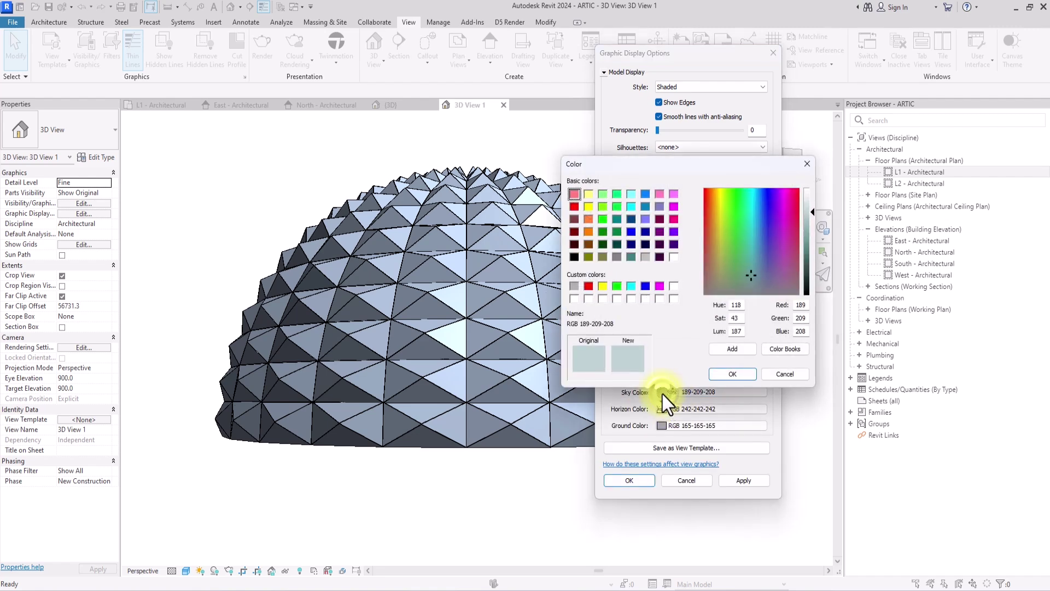
click(757, 204)
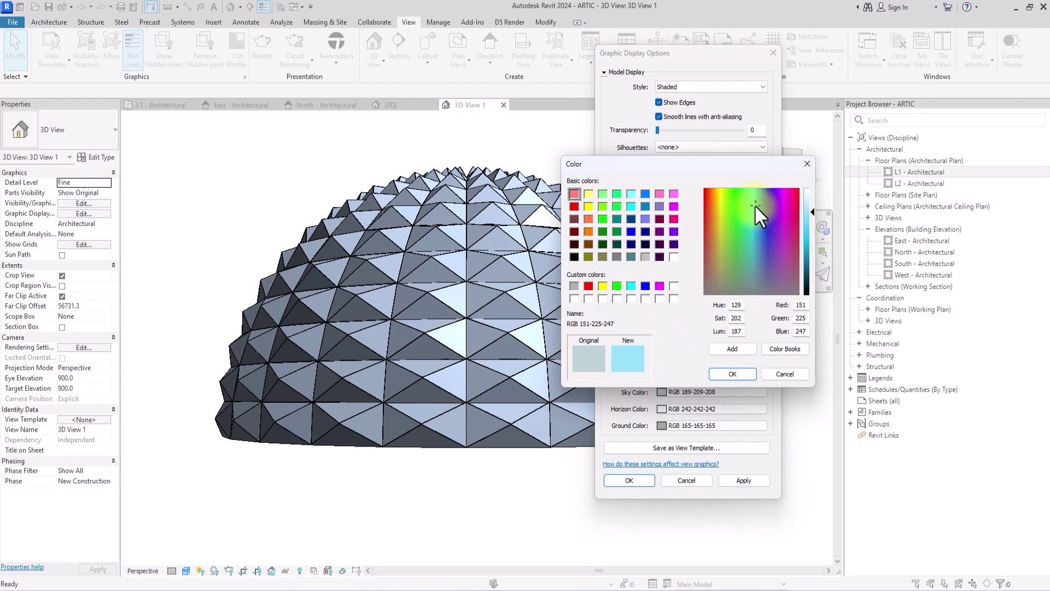
drag(813, 212, 810, 198)
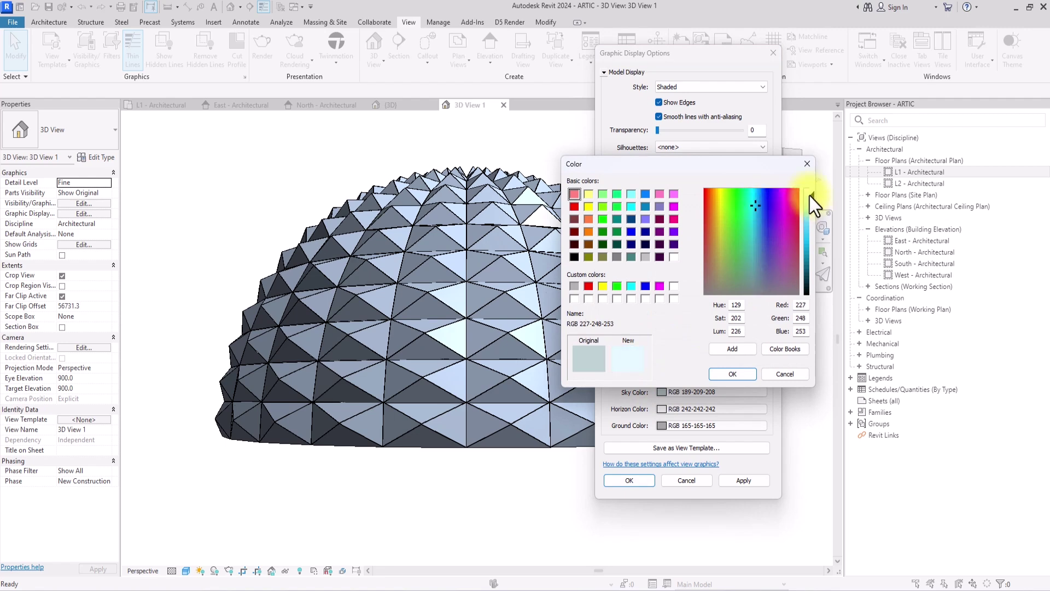
click(736, 374)
click(746, 480)
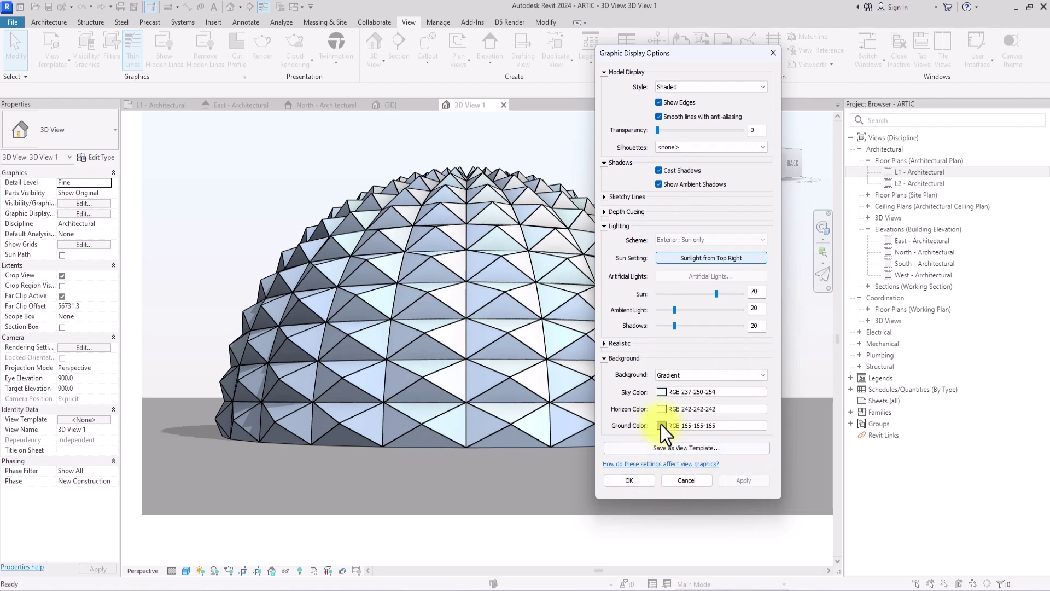
Set the ground colour to blue-grey RGB 180-201-200 and accept the display settings.
click(661, 424)
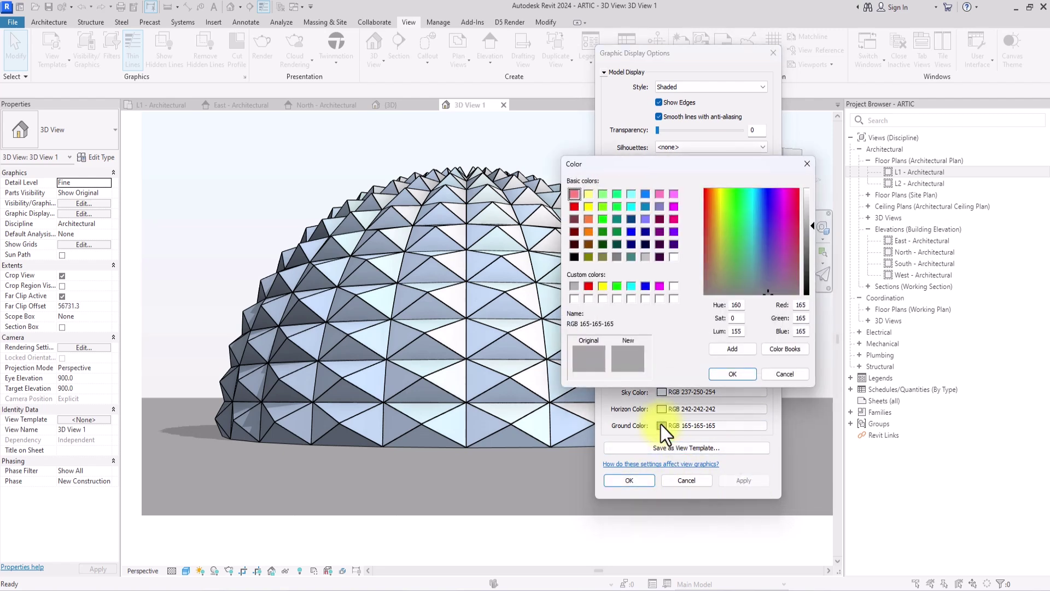
click(750, 279)
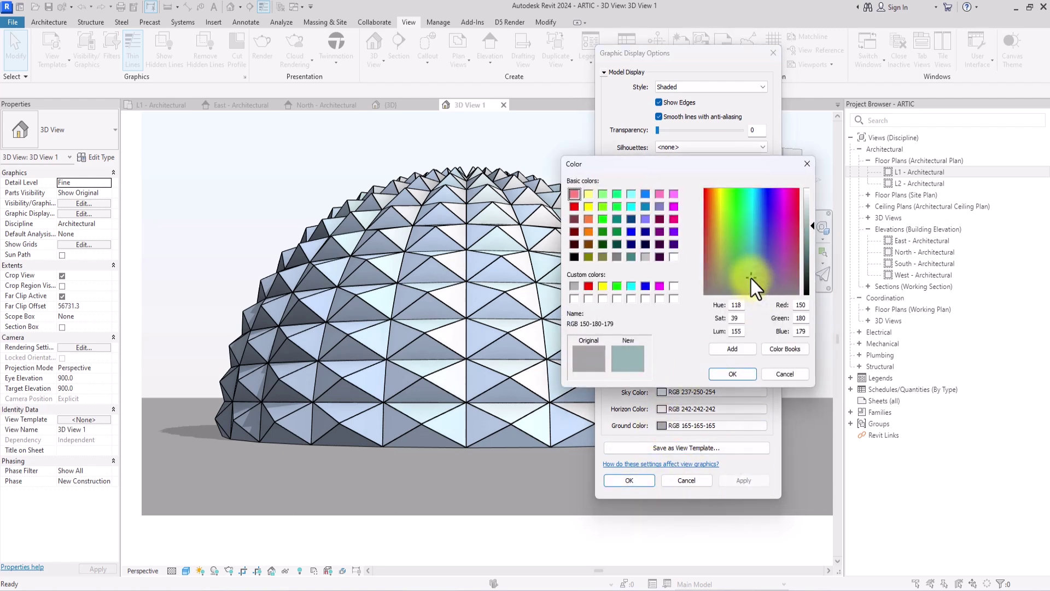
click(809, 218)
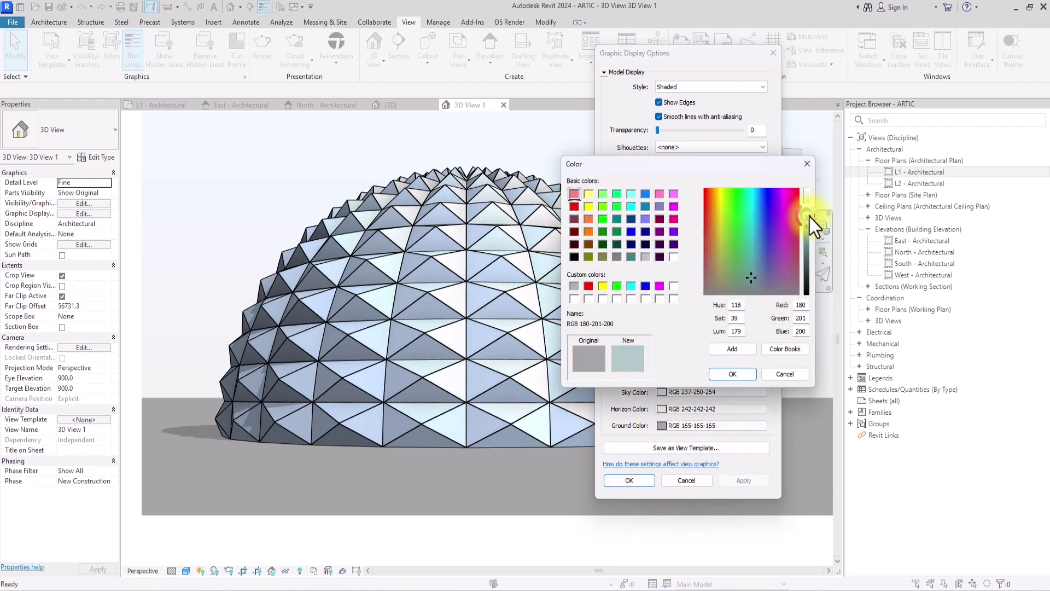
click(733, 374)
click(743, 481)
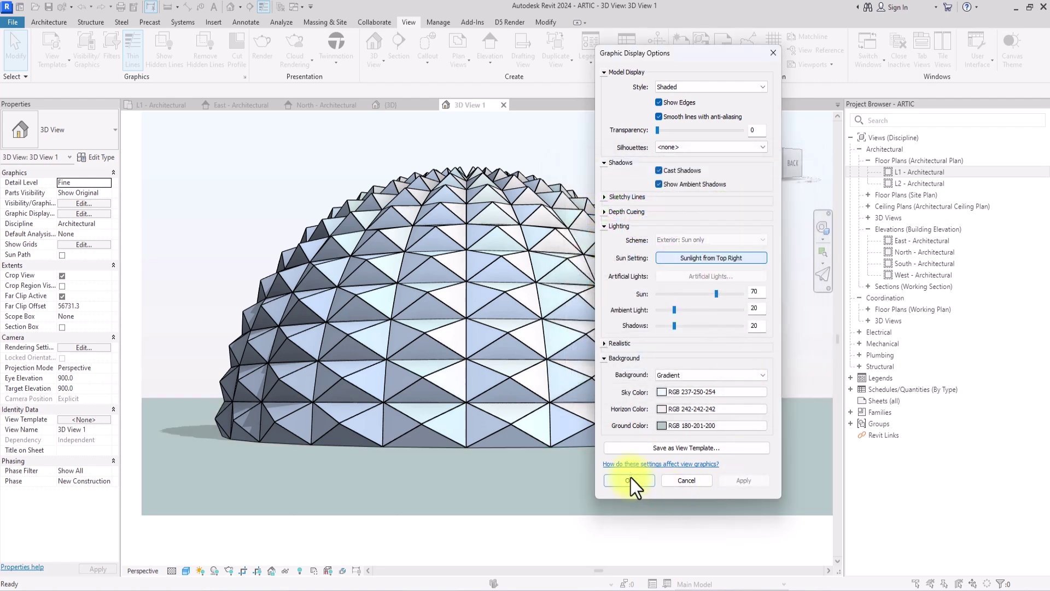
click(631, 478)
scroll(649, 496, down, 2)
scroll(631, 476, up, 3)
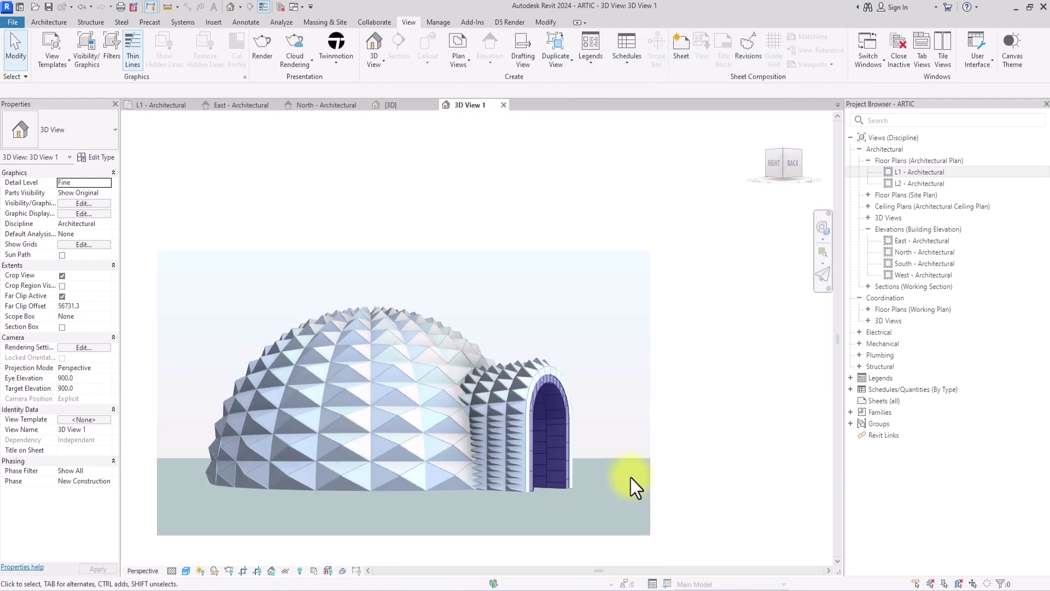
scroll(629, 475, down, 3)
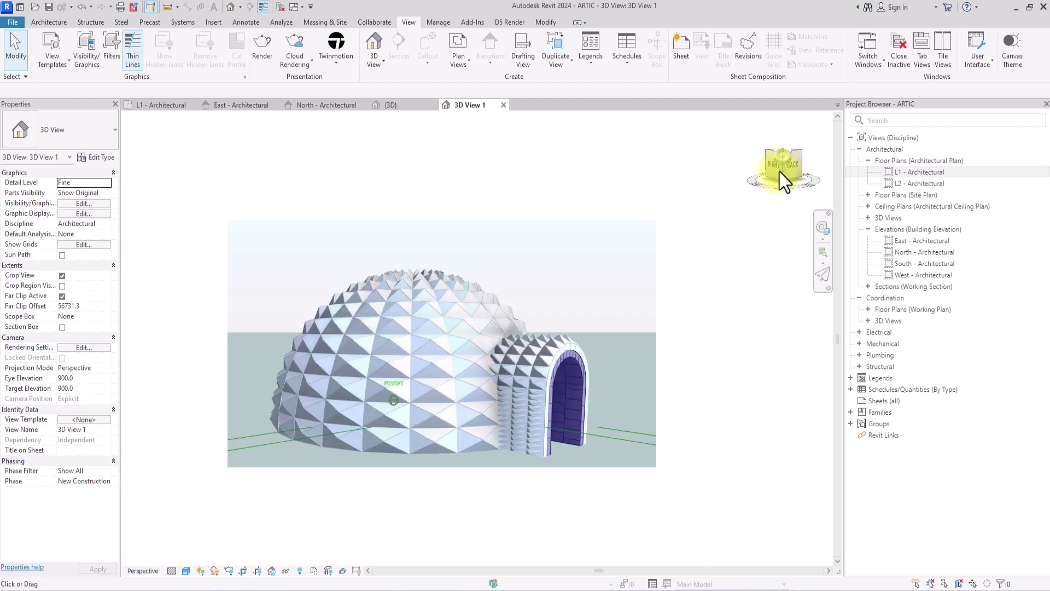
drag(780, 172, 806, 173)
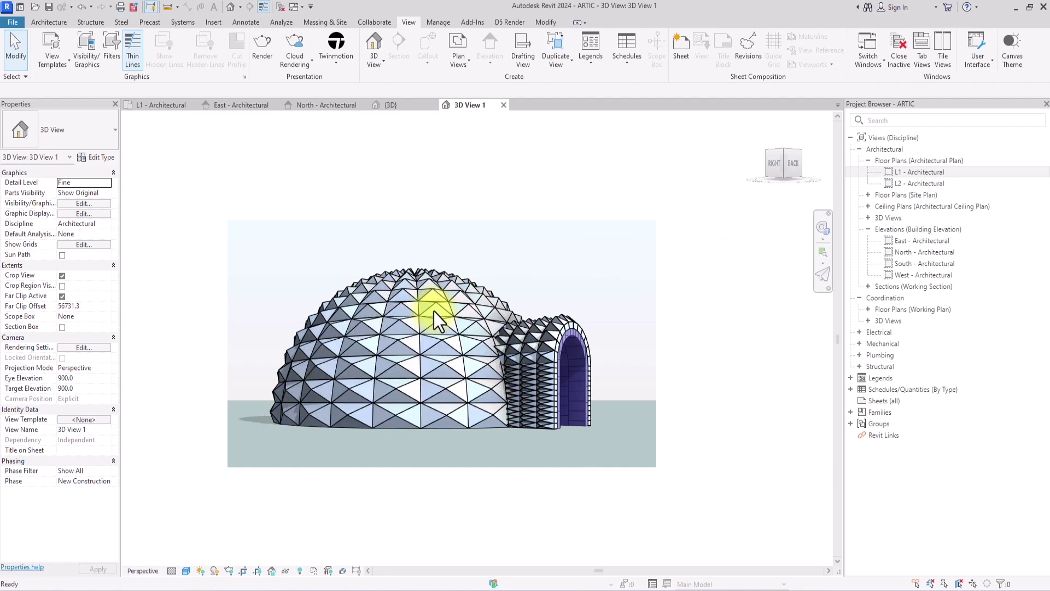
key(ctrl+z)
scroll(434, 309, down, 2)
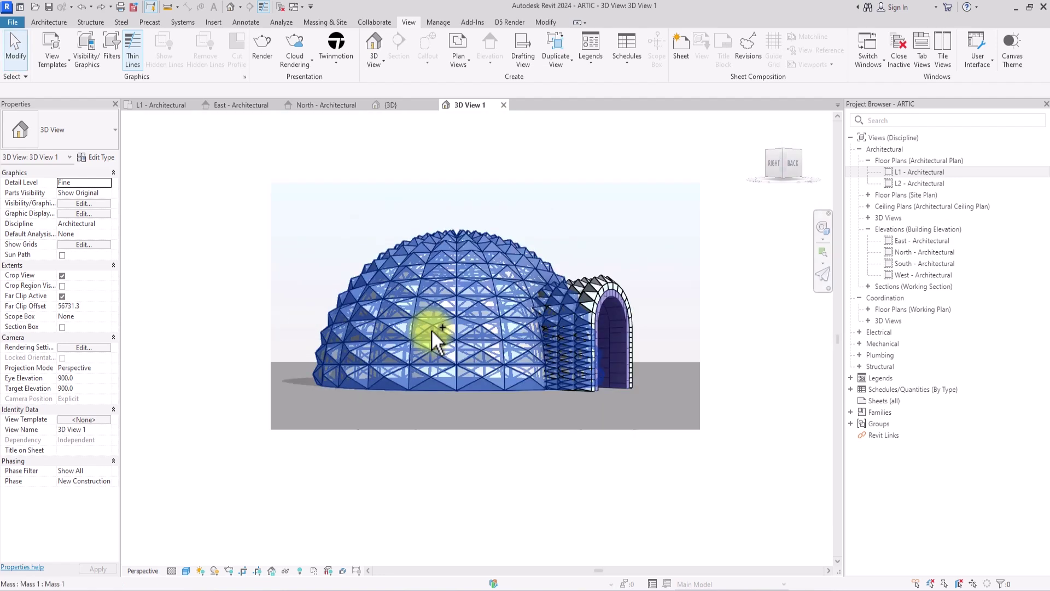
key(ctrl+y)
scroll(670, 383, down, 3)
middle_drag(670, 383, 688, 402)
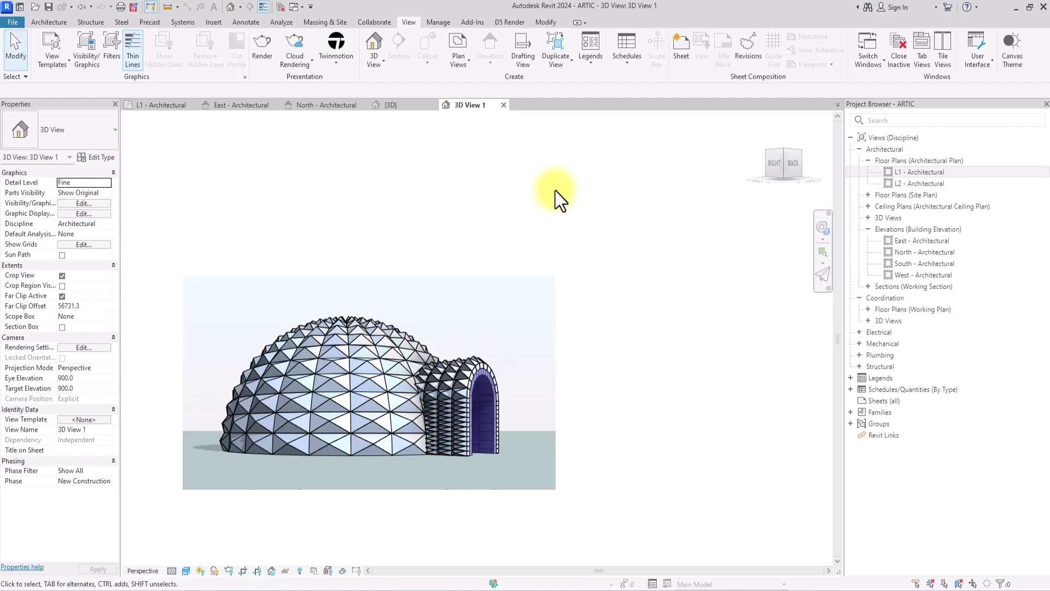